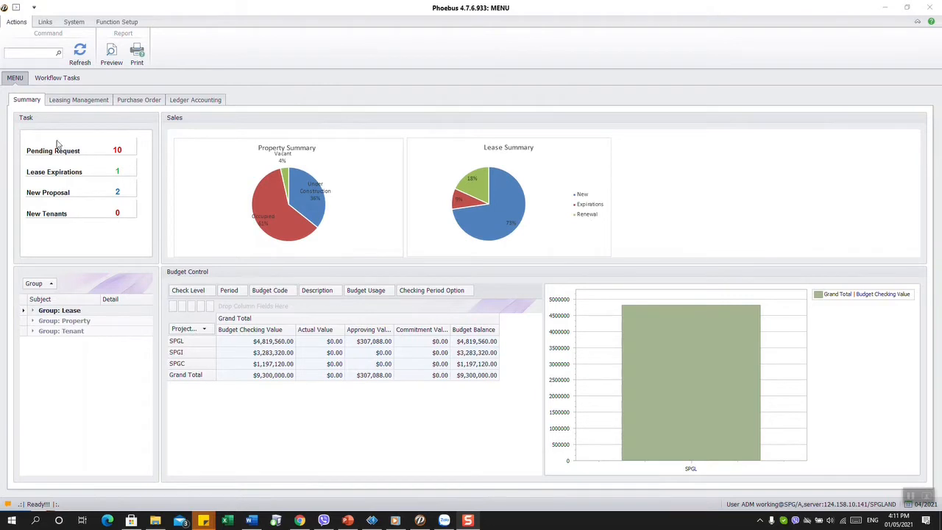
Open the Pending Request tasks from the dashboard summary and view the pending payment requests in the workflow list
click(26, 121)
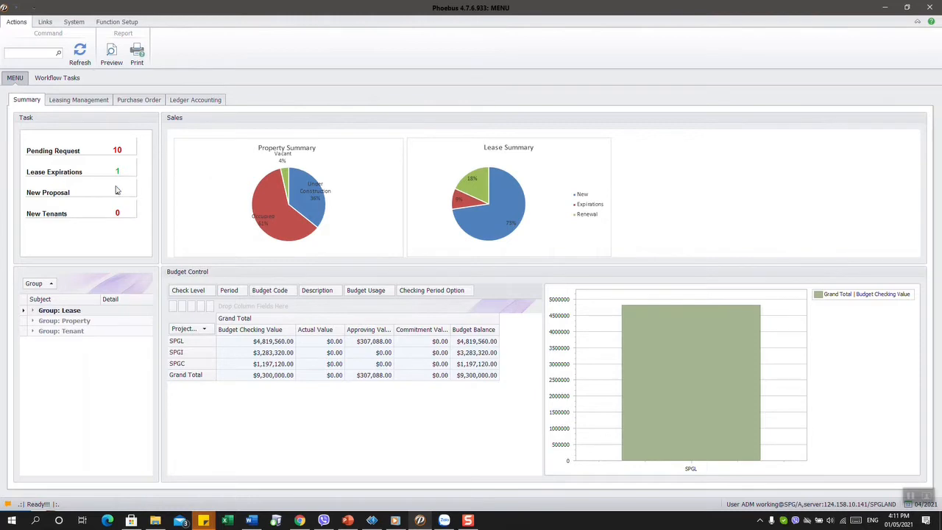
click(117, 151)
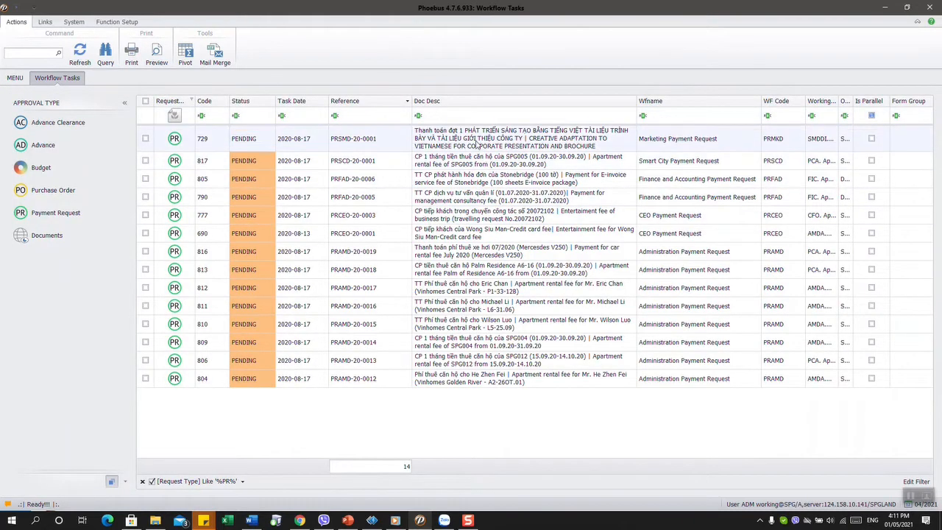
click(243, 140)
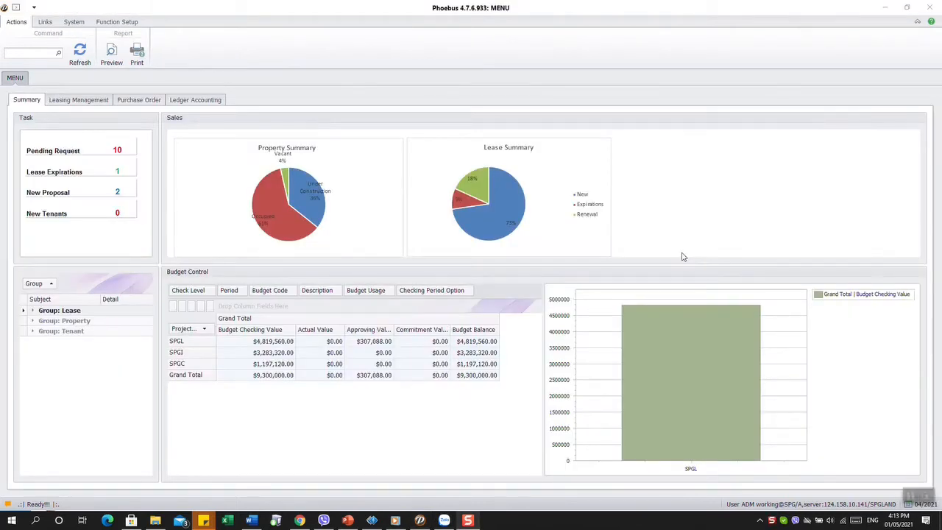
View the function menus of the Leasing Management, Purchase Order and Ledger Accounting modules, ending on Leasing Management
click(97, 100)
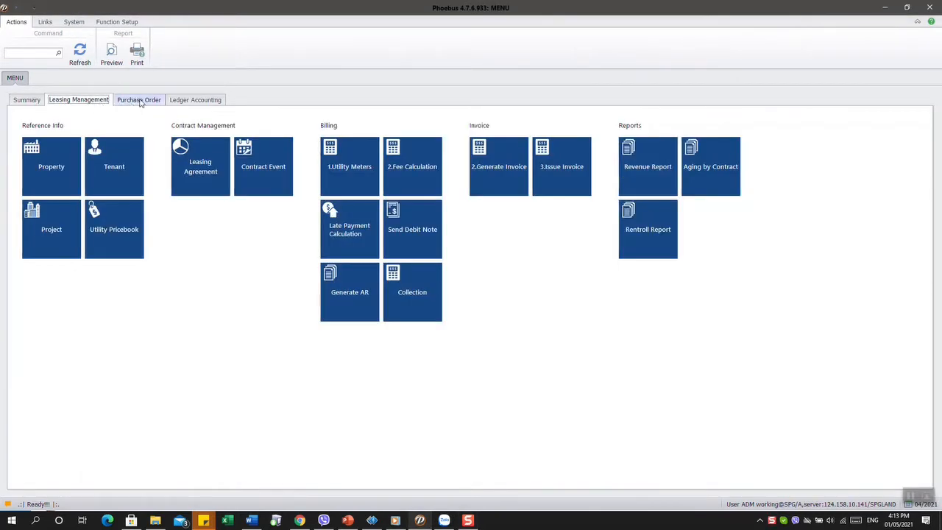
click(140, 100)
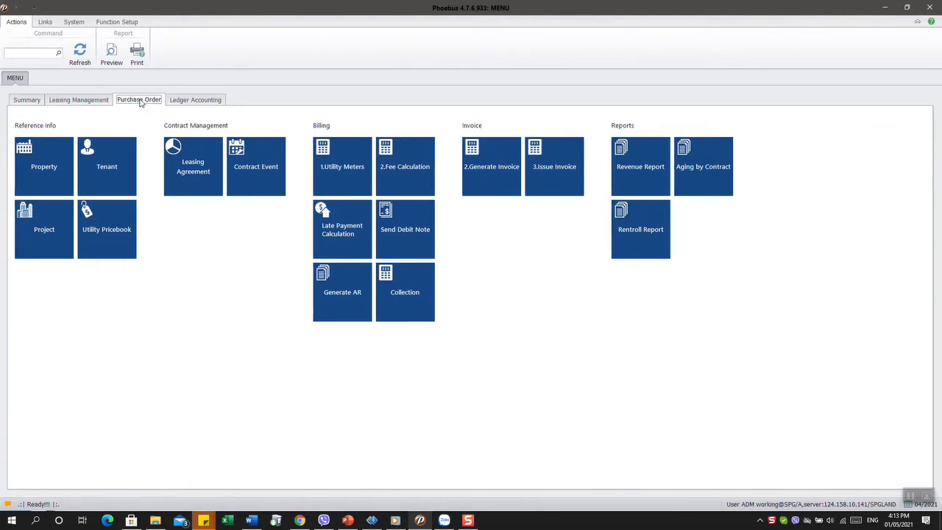
click(210, 103)
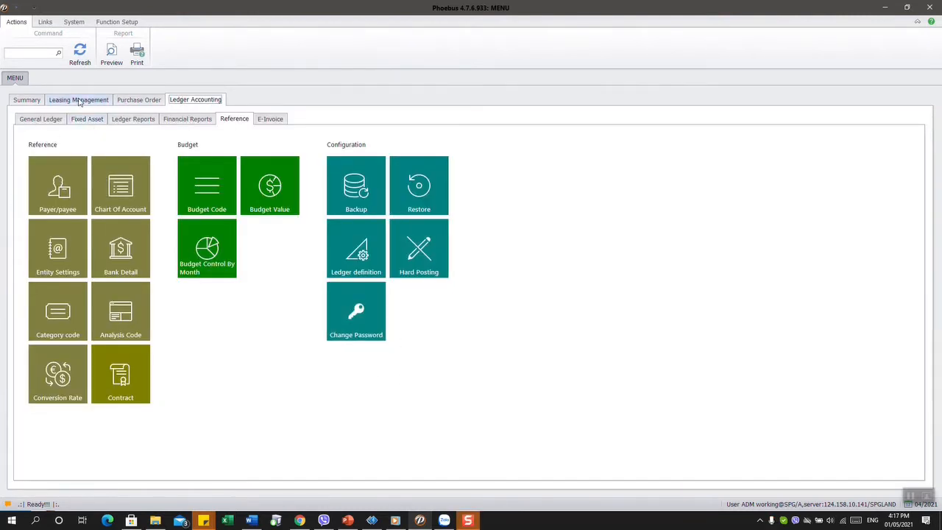
click(79, 101)
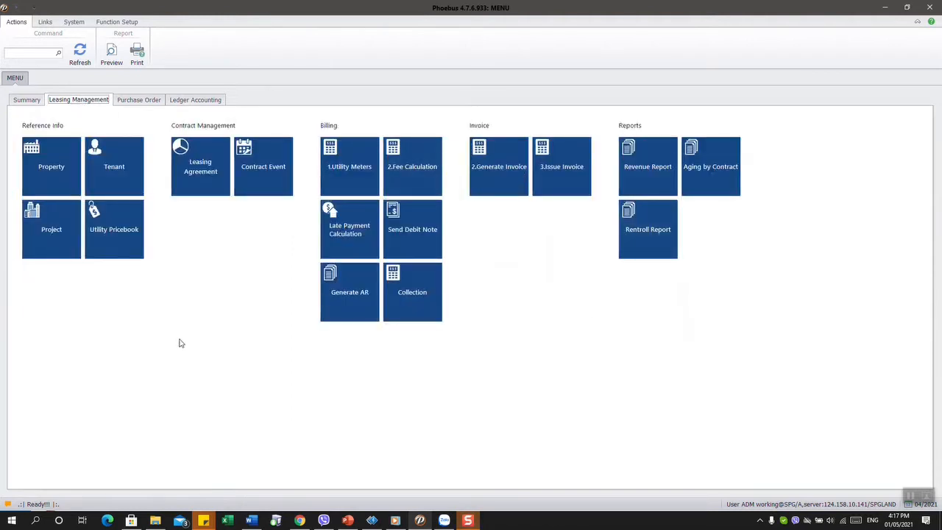
click(911, 497)
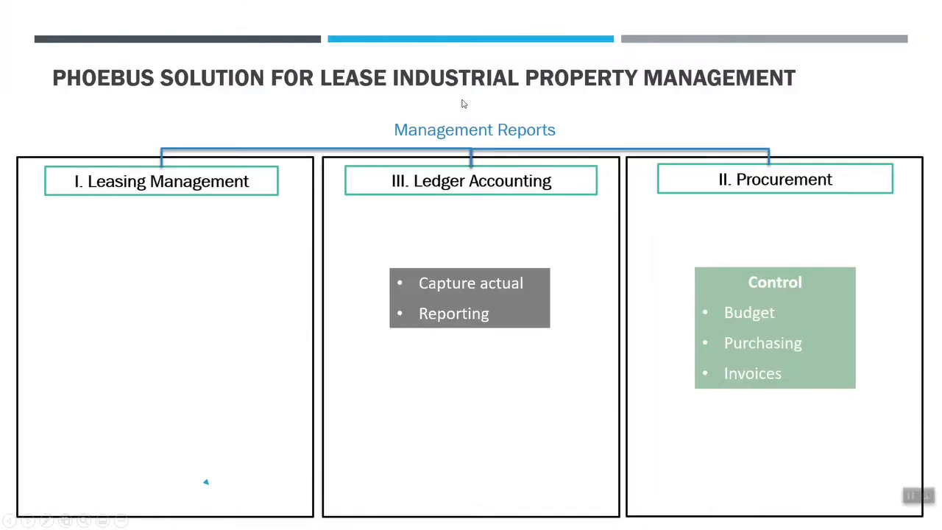
key(Right)
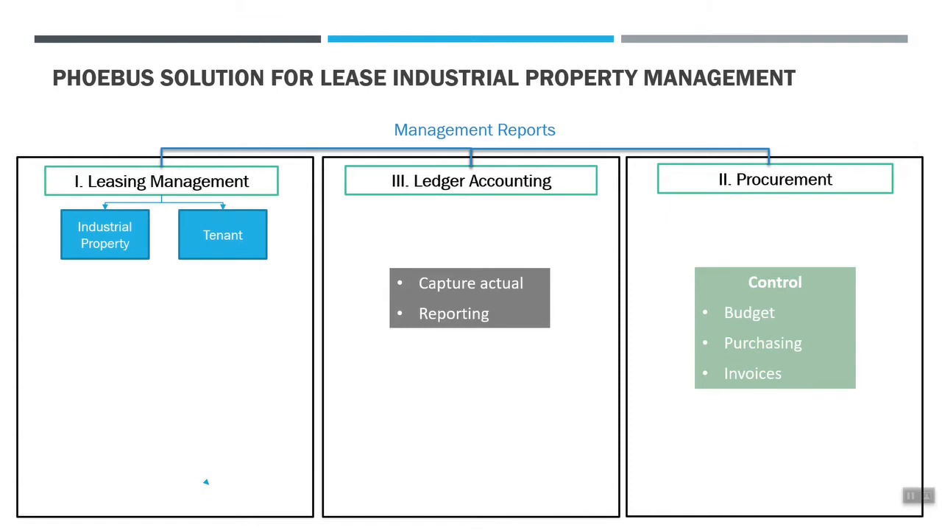
key(Right)
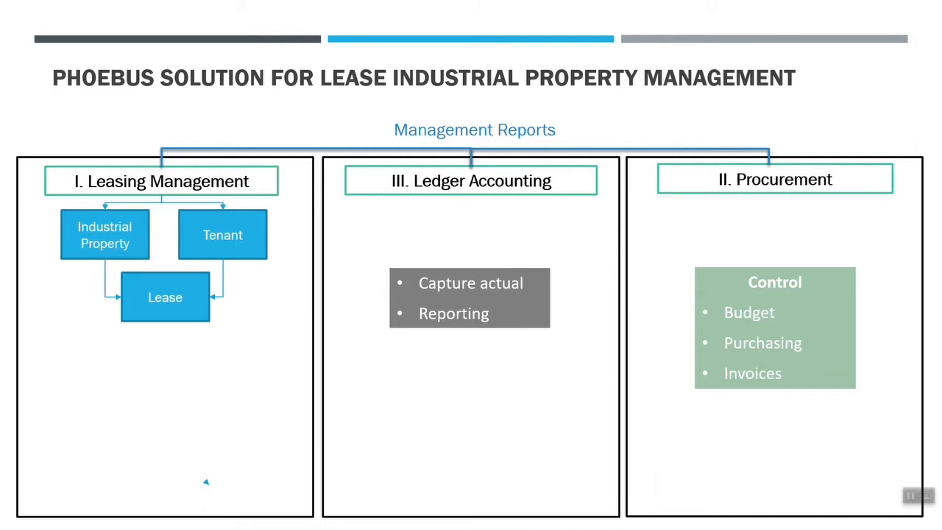
key(Right)
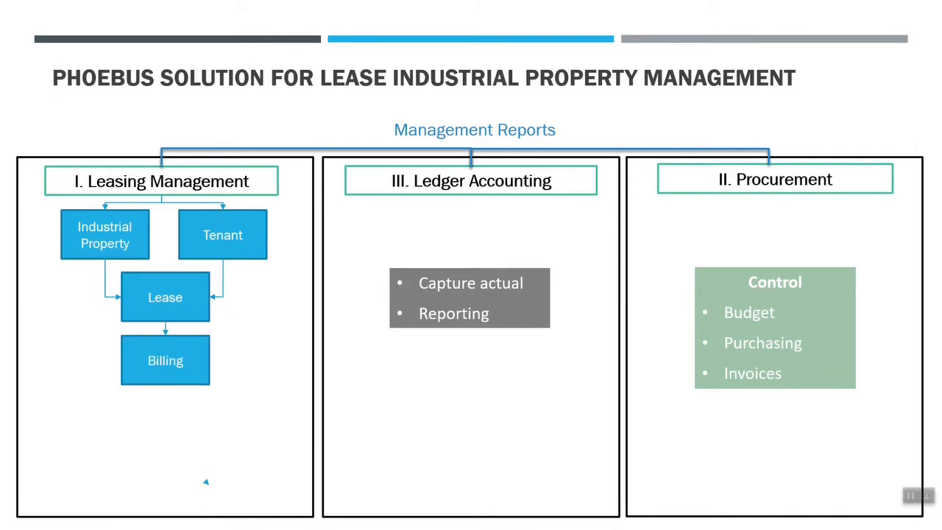
key(Right)
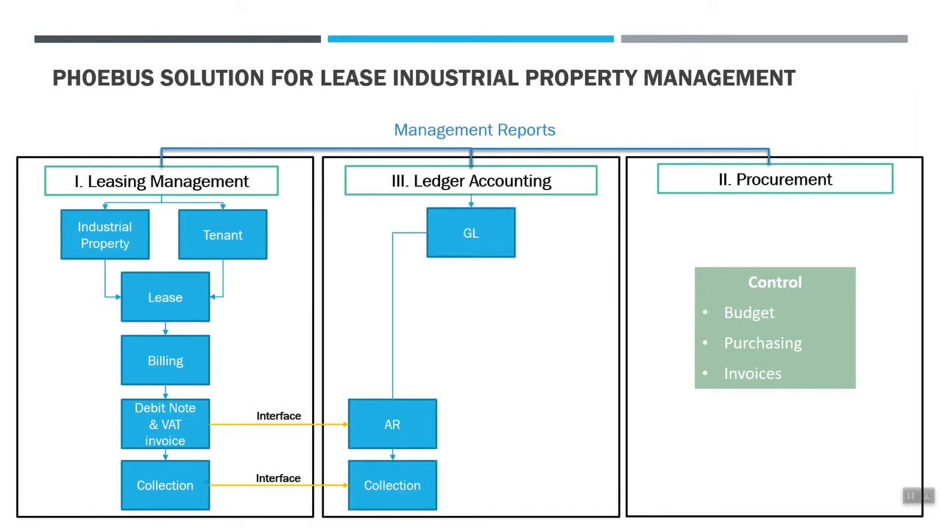
Switch back to Phoebus, open the property list and expand all project and phase groups
key(alt+Tab)
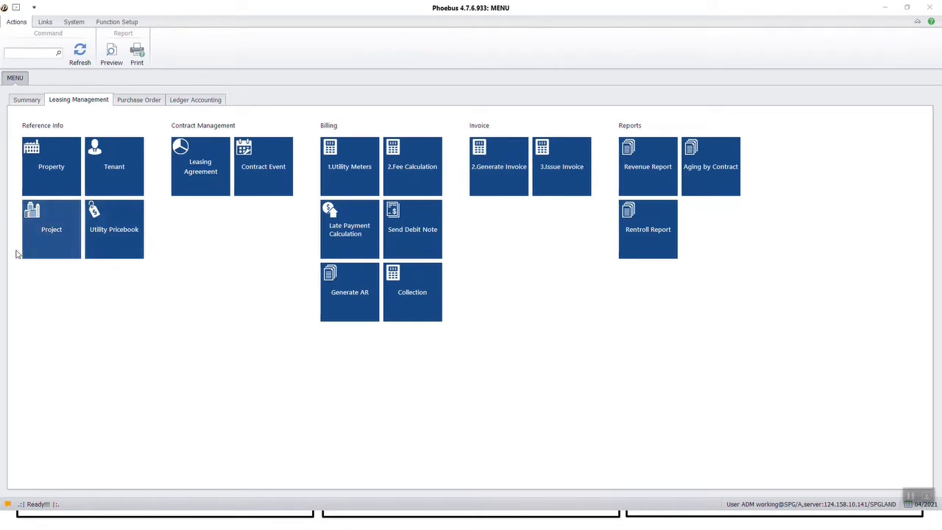
click(59, 171)
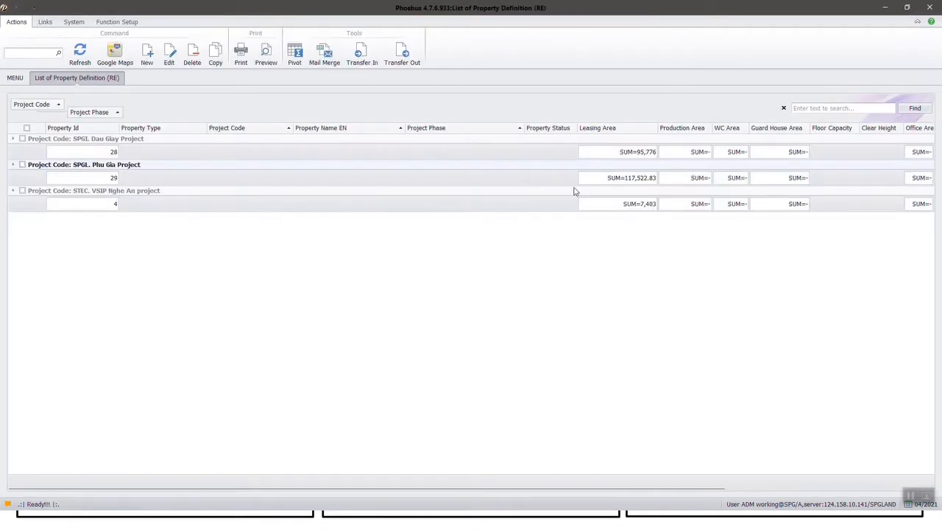
right_click(40, 107)
click(60, 113)
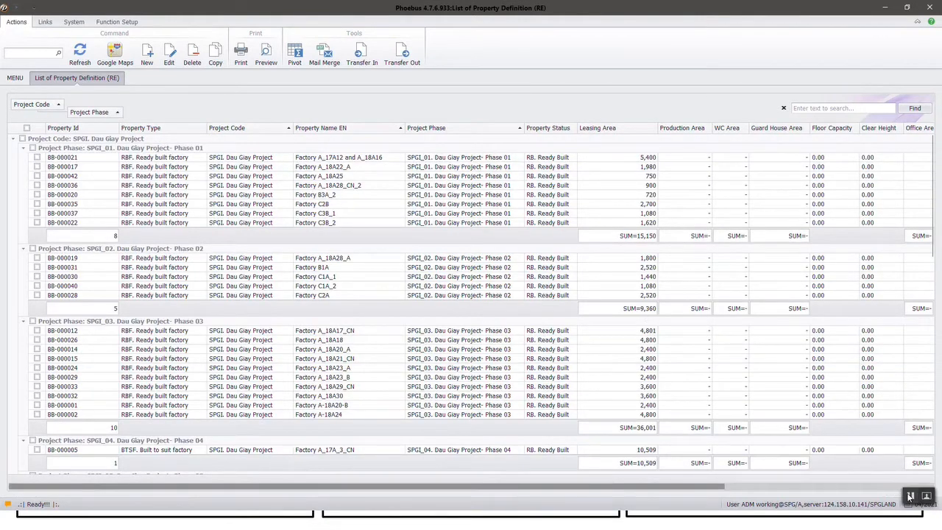
Search the property list for "factory b3a" and clear the search to restore the full list
click(825, 108)
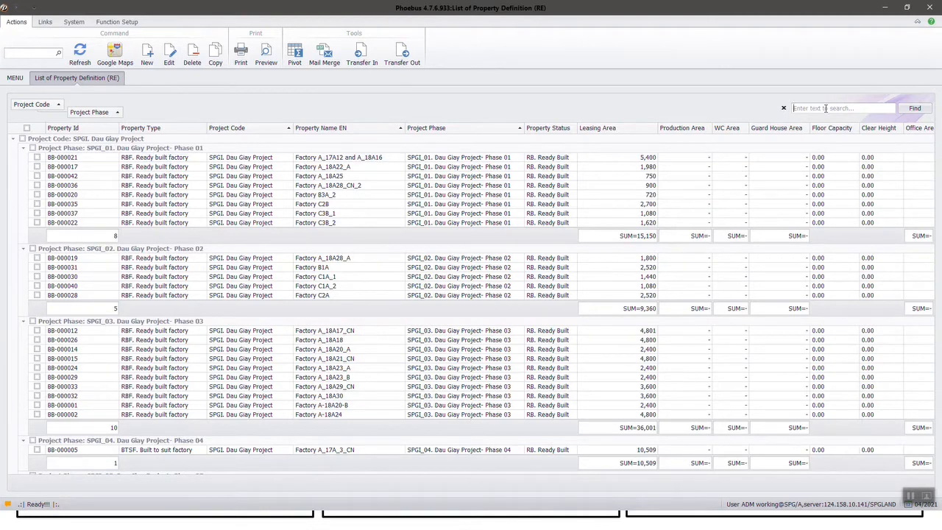
text(factory b3a)
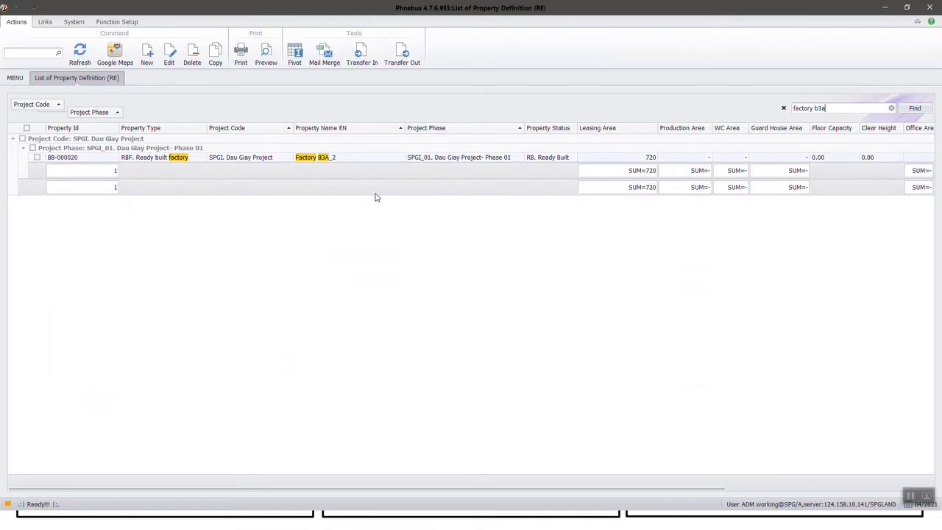
click(911, 495)
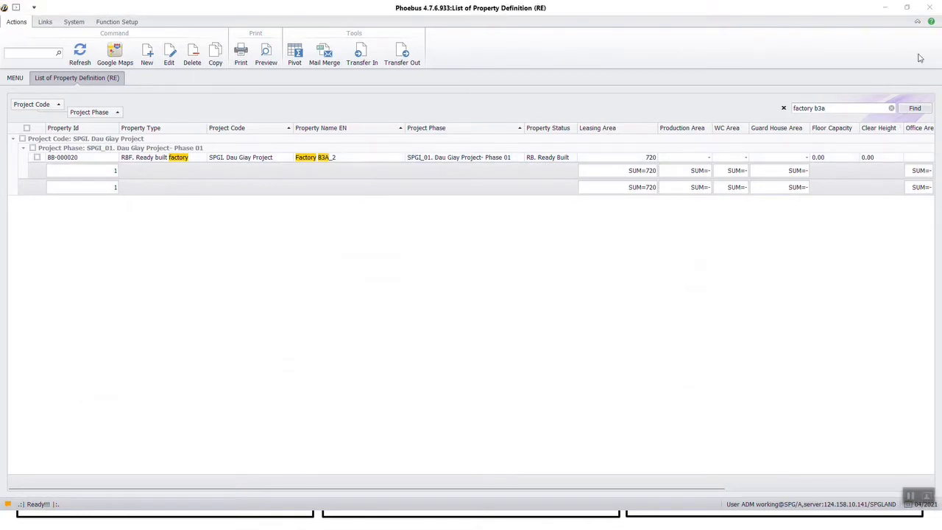
click(892, 109)
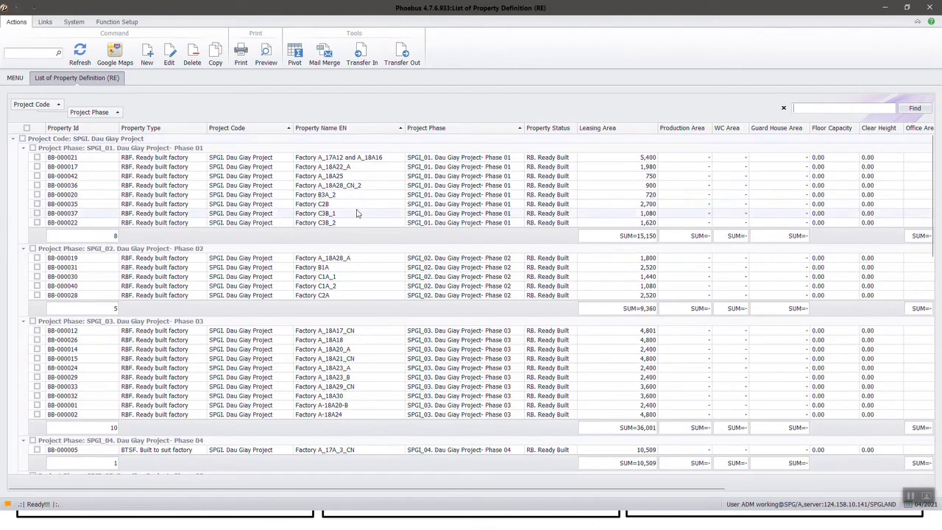
Export the grouped property list to an Excel workbook
right_click(391, 211)
mouse_move(433, 237)
click(495, 248)
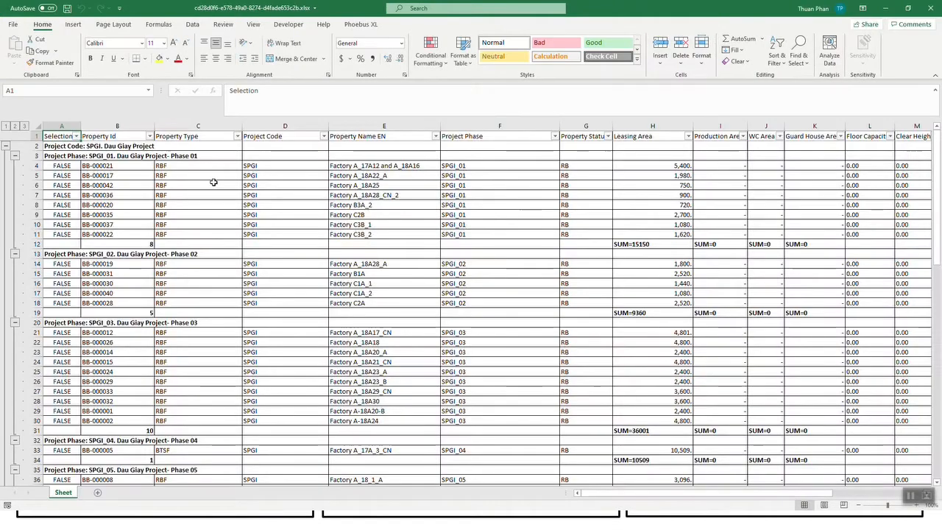
Examine the exported workbook at different outline levels, from project codes down to project phases
click(6, 127)
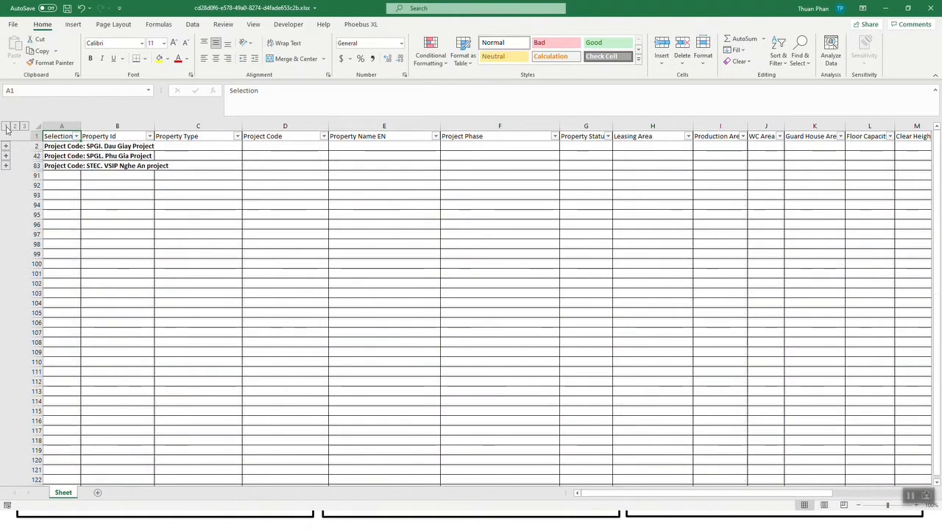
click(25, 126)
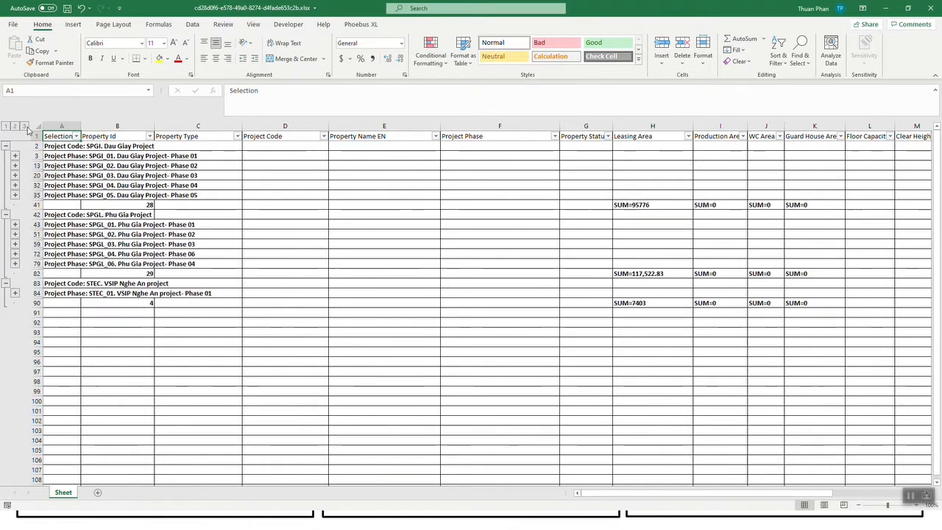
drag(597, 498, 420, 462)
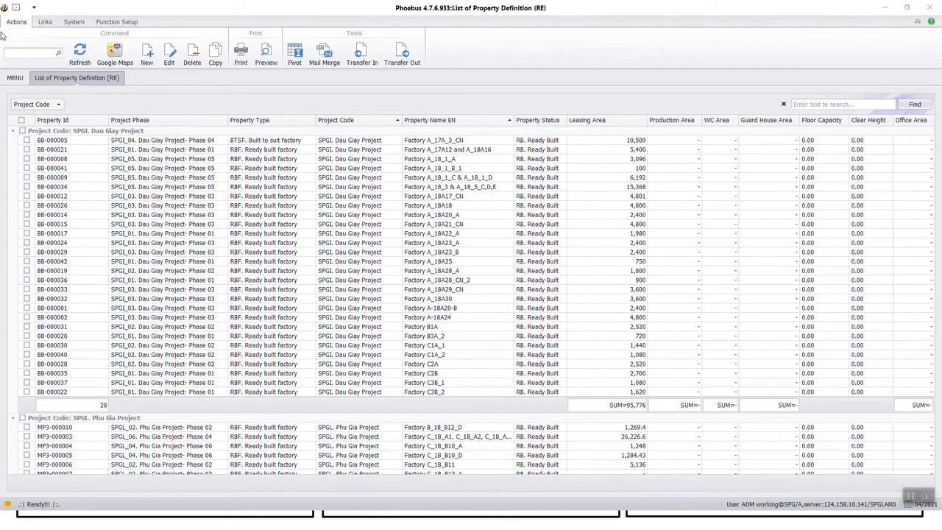
Group the property list by Project Phase and Property Type beneath Project Code
mouse_move(139, 121)
mouse_down()
mouse_move(147, 122)
mouse_move(93, 110)
mouse_move(119, 133)
mouse_move(263, 129)
mouse_move(126, 115)
mouse_up()
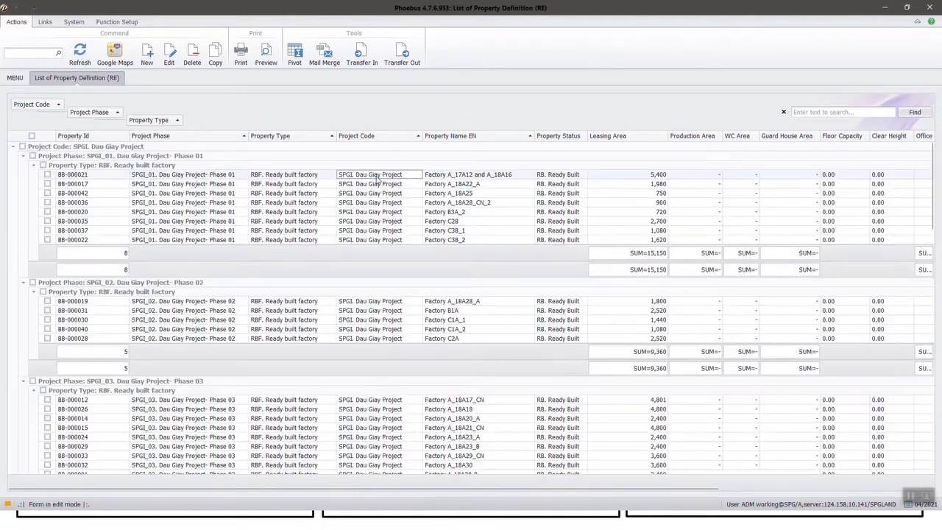
Open the record of property BB-000021 and view its Other Info and Events details
double_click(377, 176)
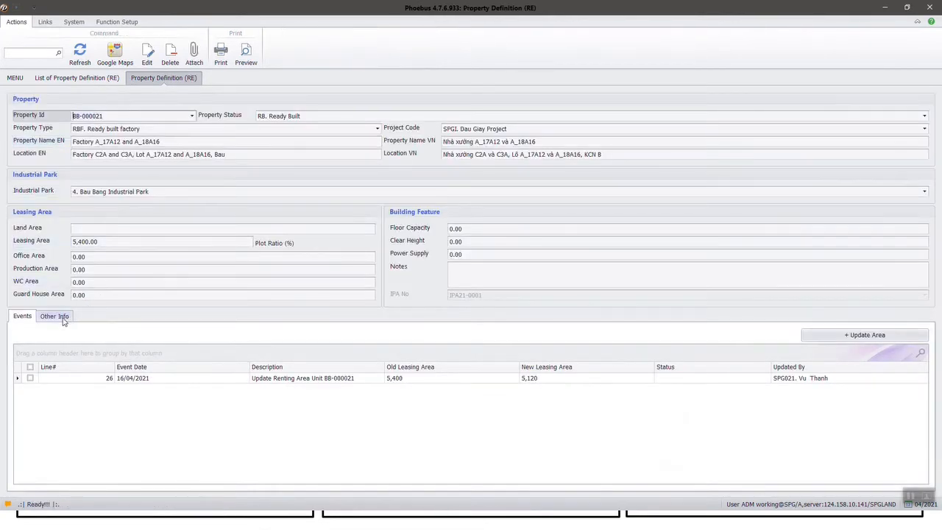
click(62, 319)
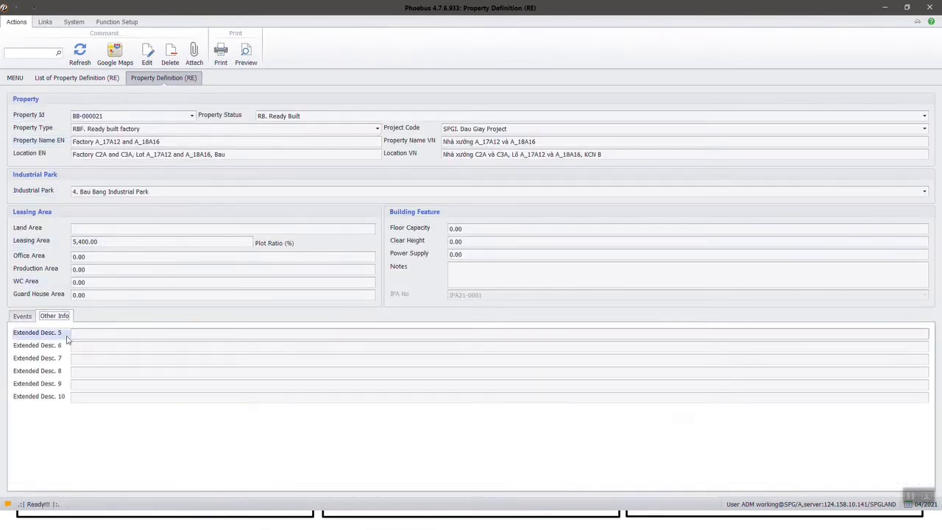
click(23, 316)
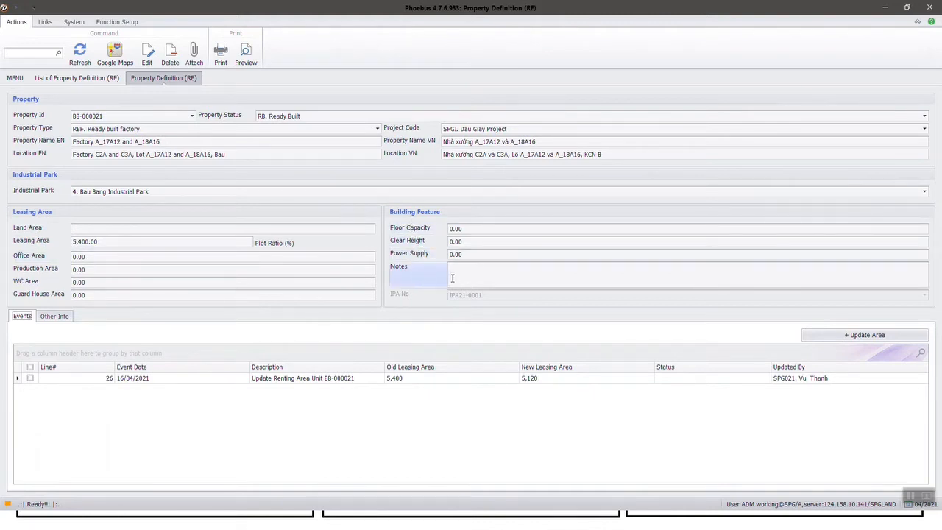
click(911, 496)
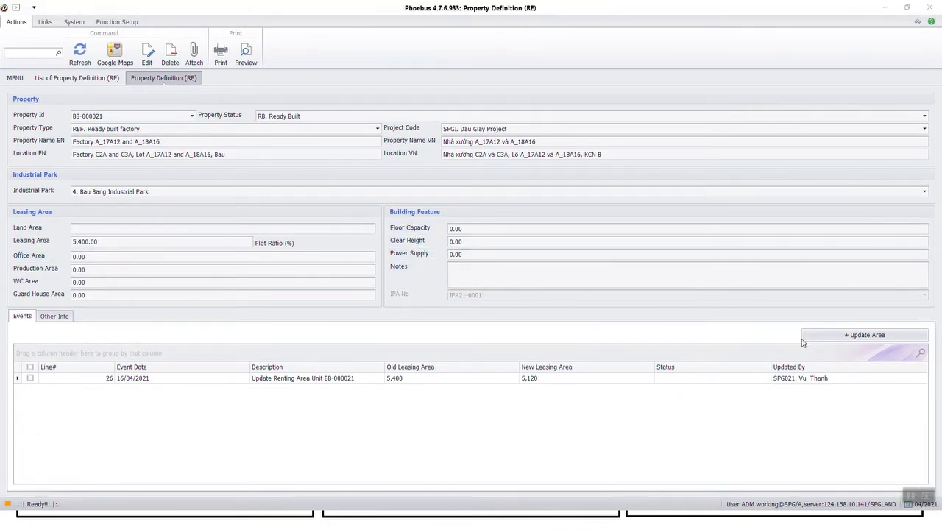
View the Update Area event form for the property and exit it without saving
click(851, 340)
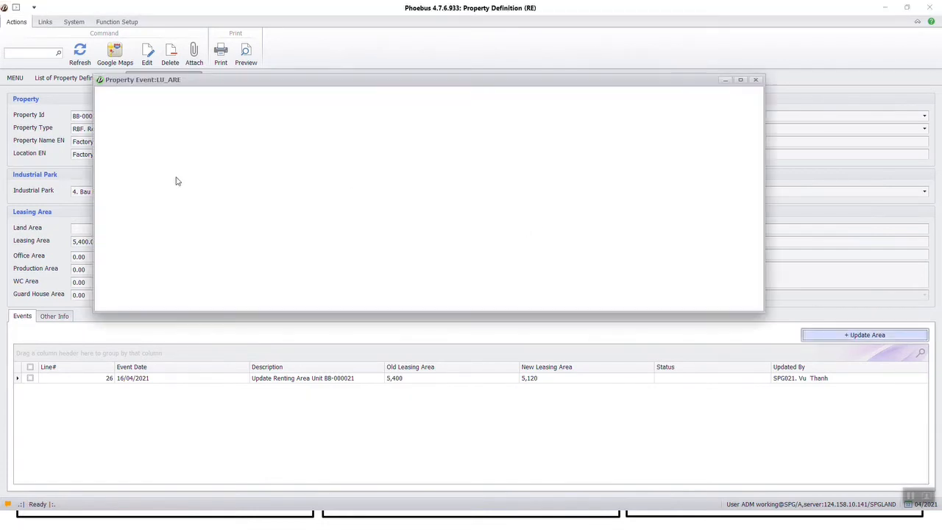
click(761, 84)
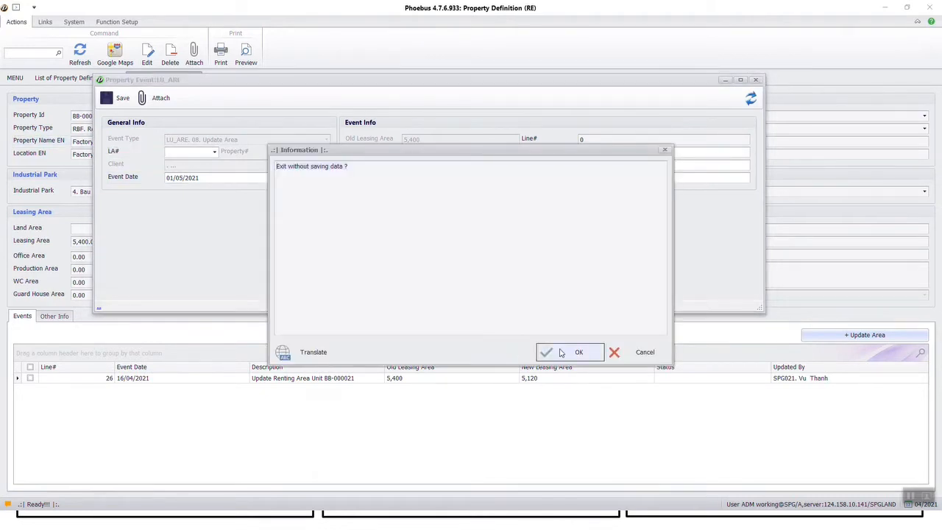
click(561, 353)
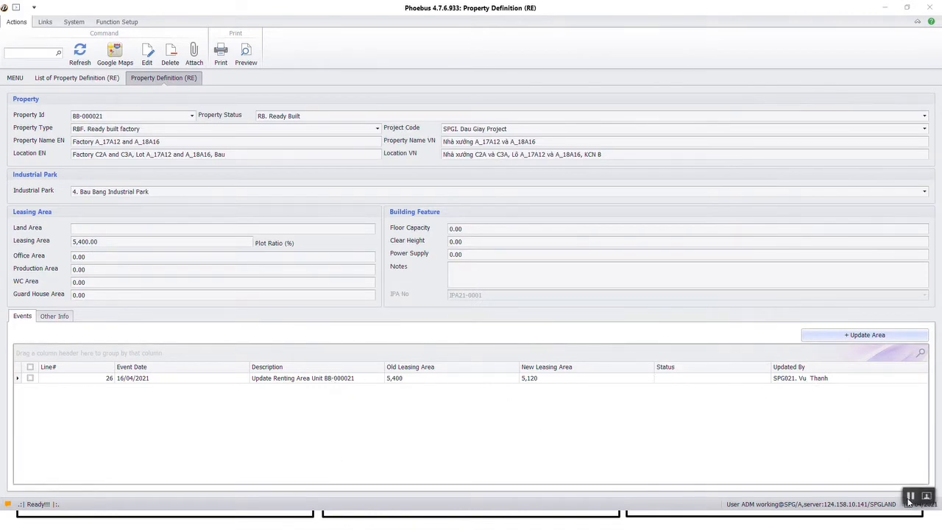
right_click(410, 377)
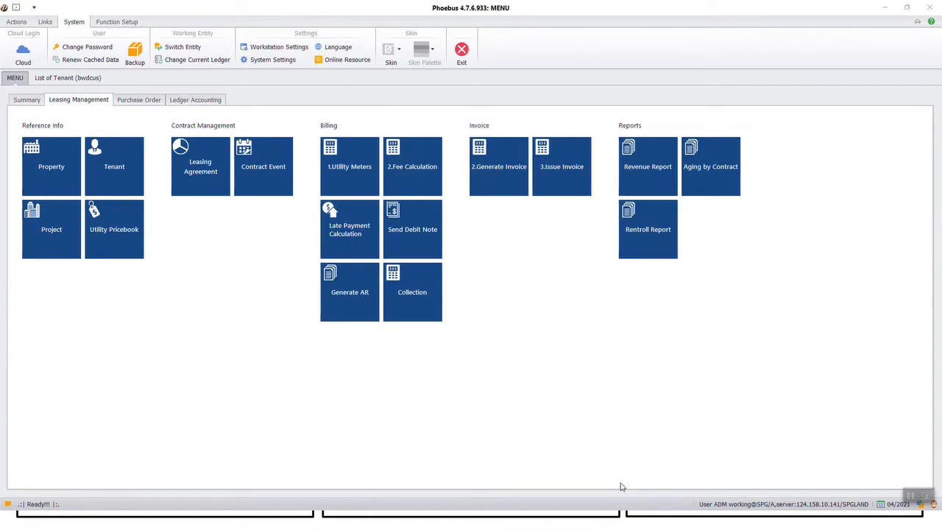
Open the tenant list and collapse its Customer and Prospect groups
click(121, 187)
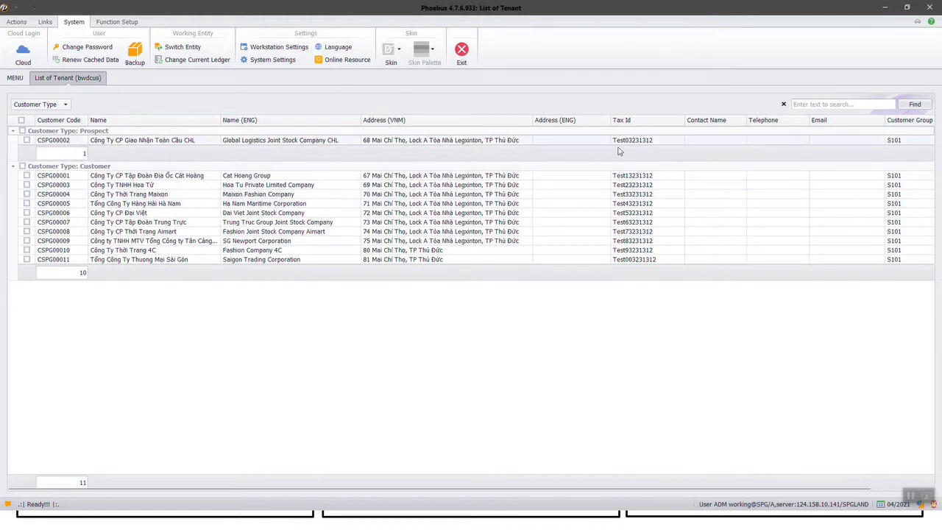
click(78, 132)
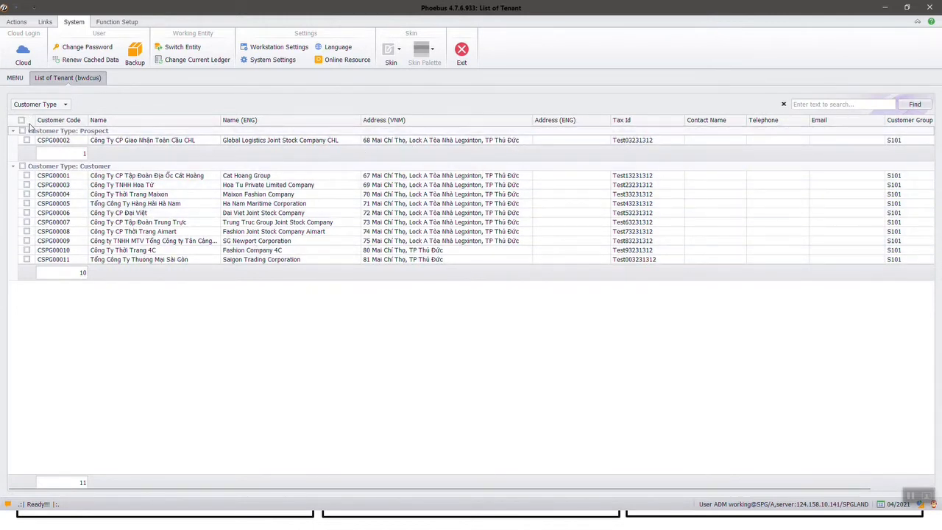
click(13, 167)
click(12, 131)
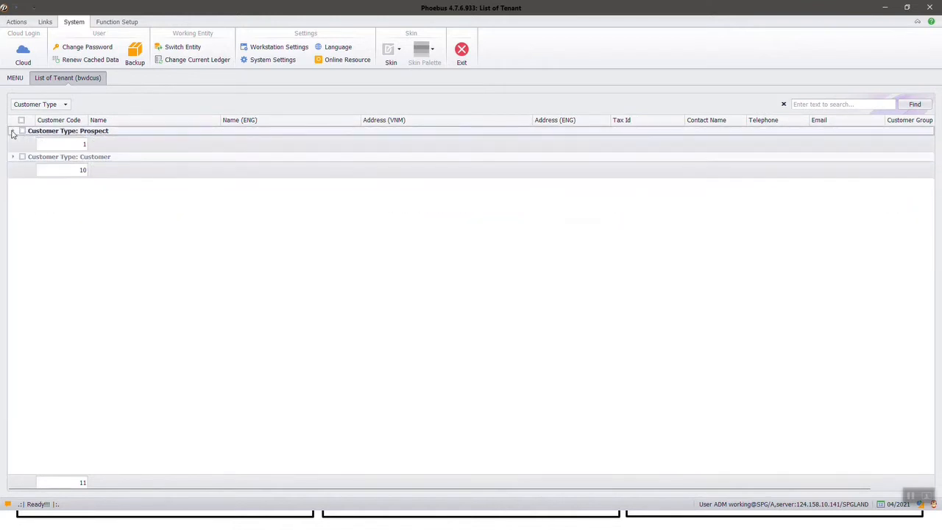
click(19, 155)
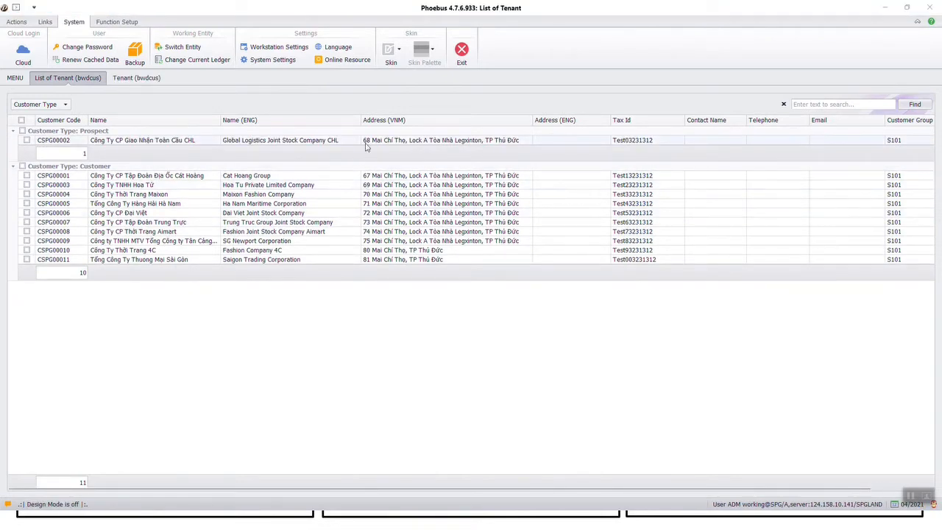
click(378, 168)
double_click(386, 176)
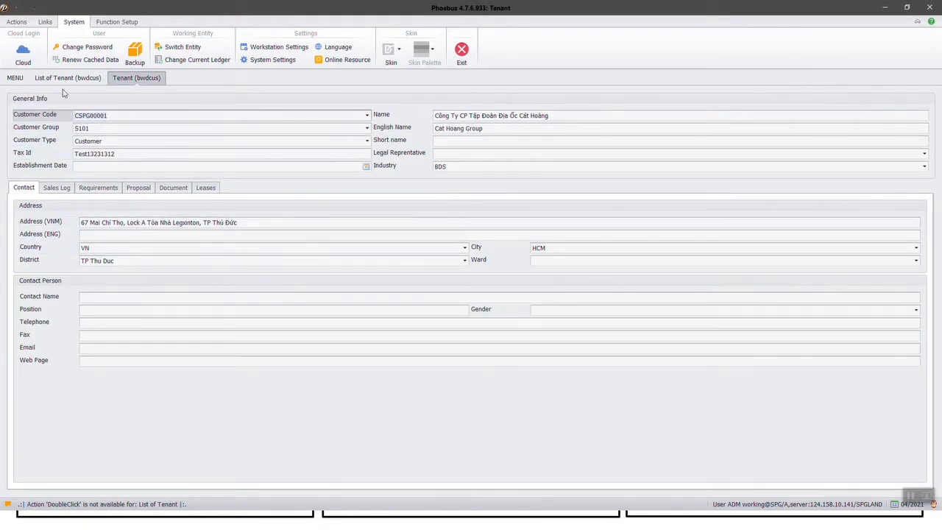
Open the tenant's attached documents and upload BRC.PDF from the Desktop, sorting the files by date modified
click(16, 22)
click(193, 51)
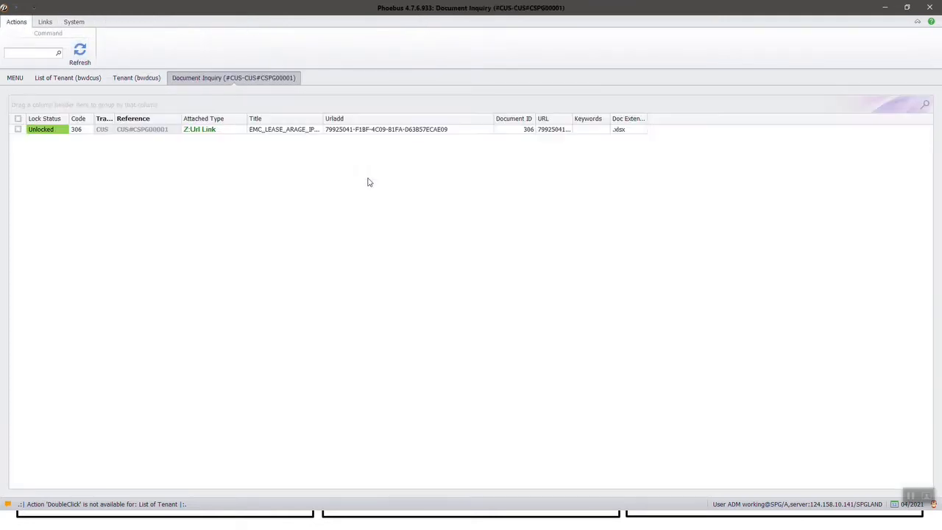
click(121, 52)
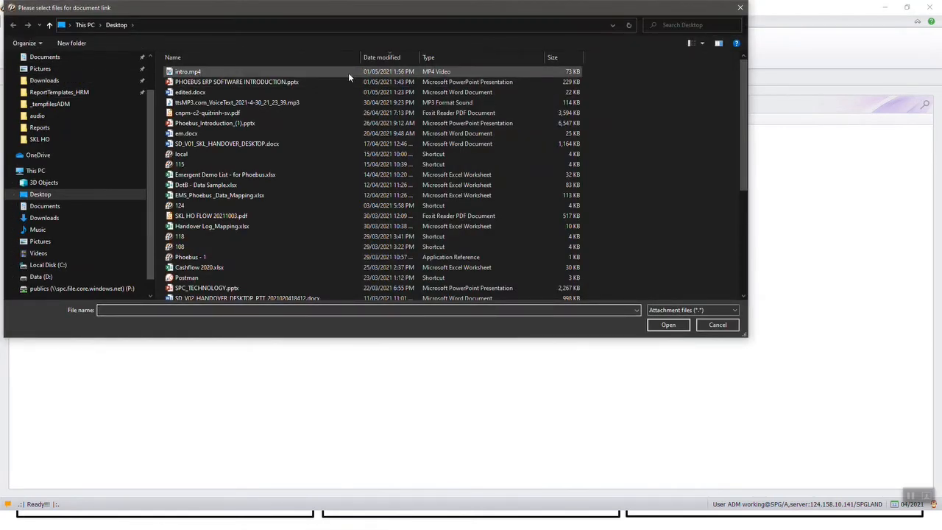
click(391, 57)
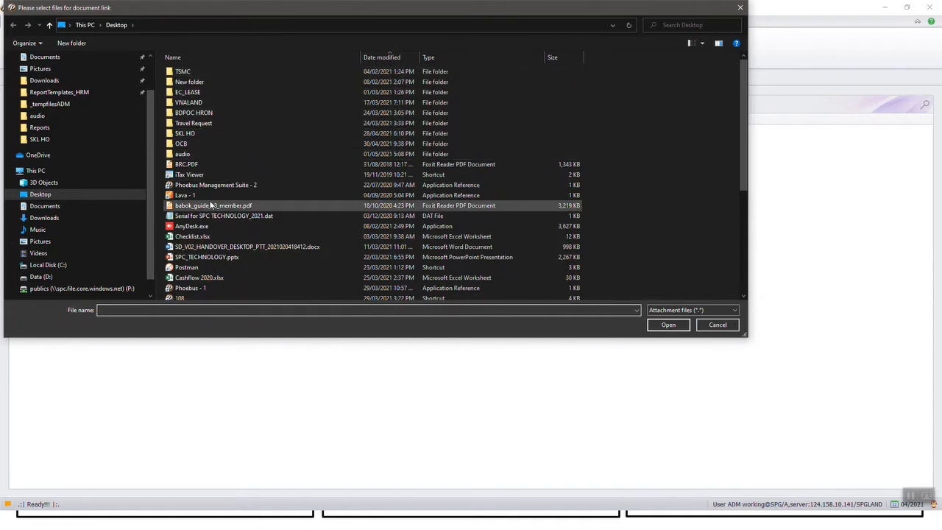
click(198, 165)
click(669, 324)
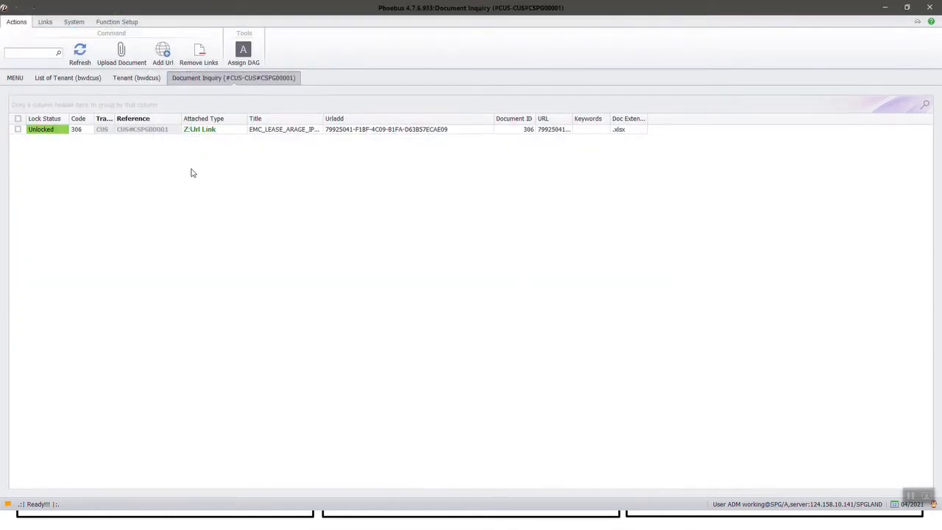
View the uploaded BRC.PDF attachment, then close it and return to the tenant record
click(294, 140)
click(406, 140)
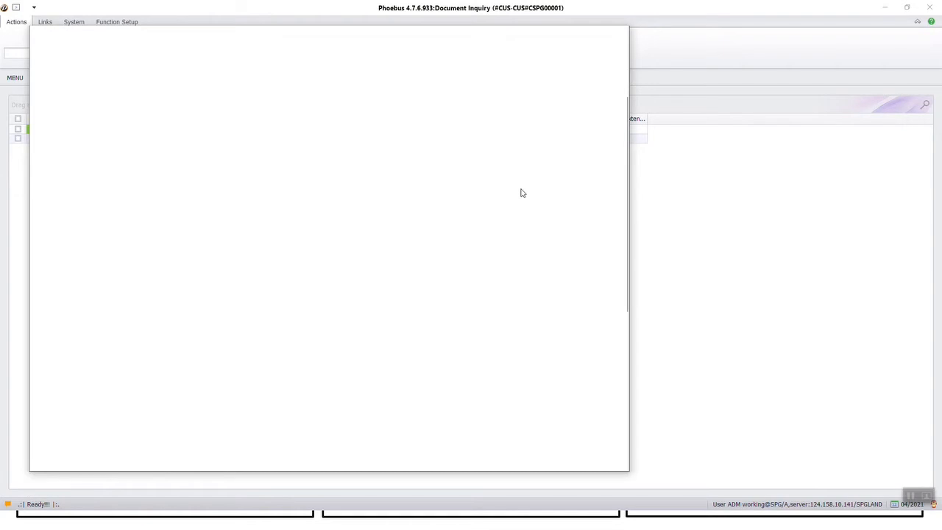
scroll(321, 190, down, 5)
scroll(324, 212, up, 5)
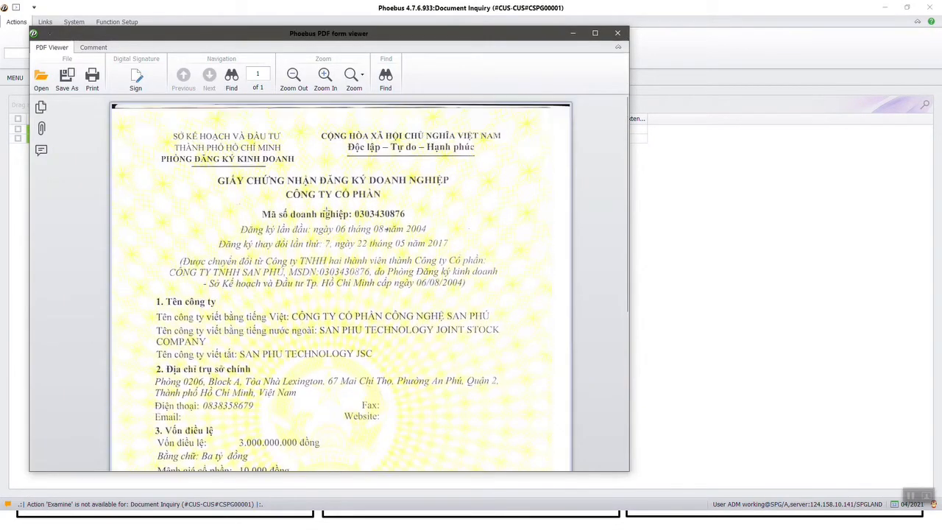
click(618, 33)
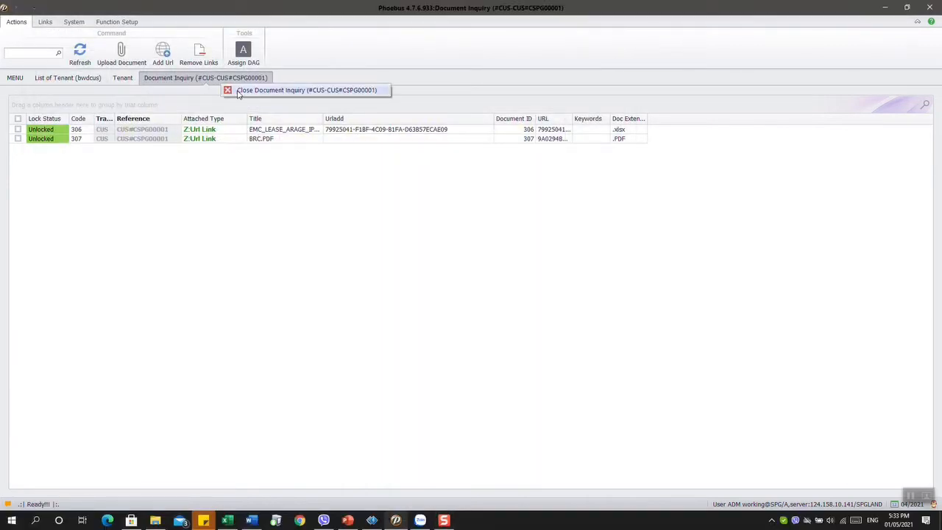
key(Escape)
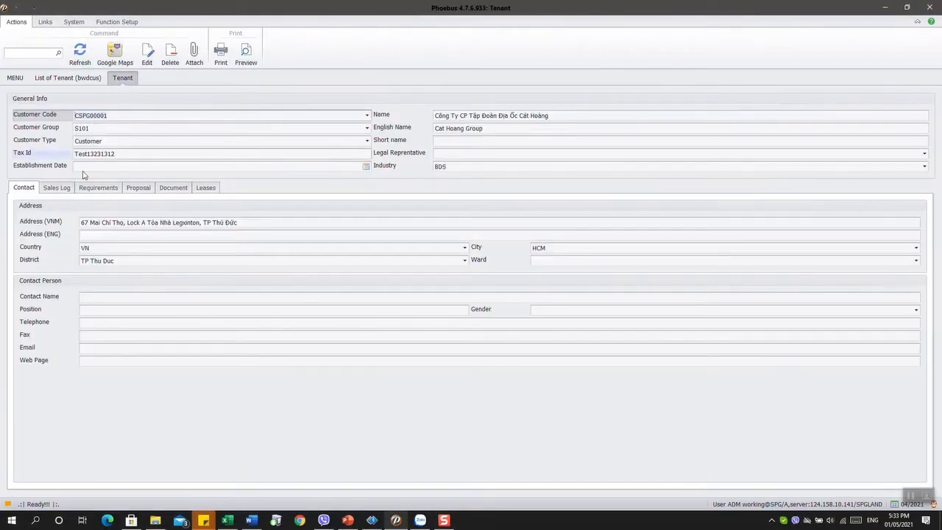
View the tenant's sales log and proposals, then start a new proposal for premises BB-000012 and leave it without submitting
click(57, 189)
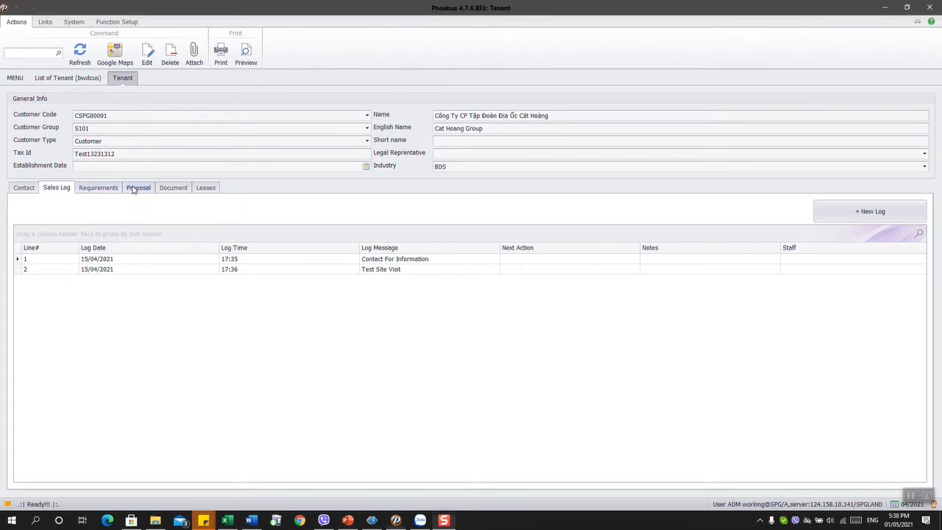
click(136, 189)
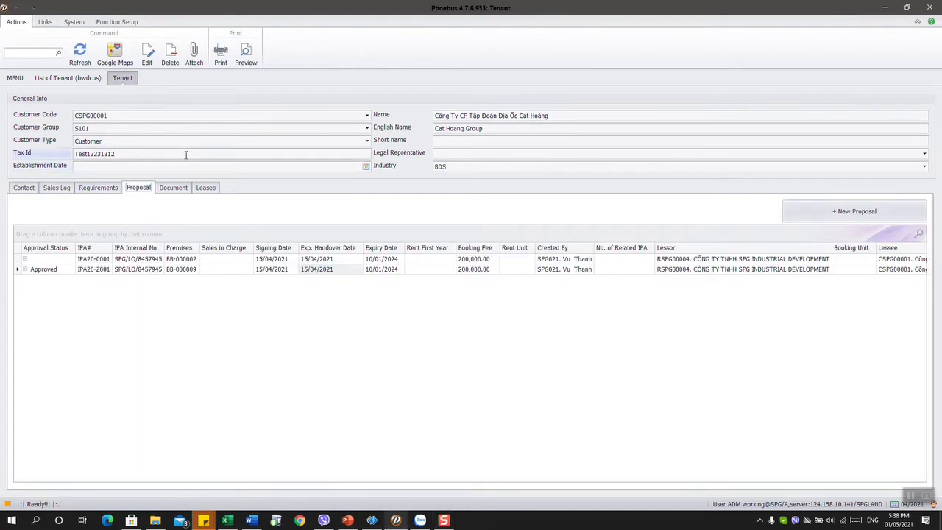
click(824, 217)
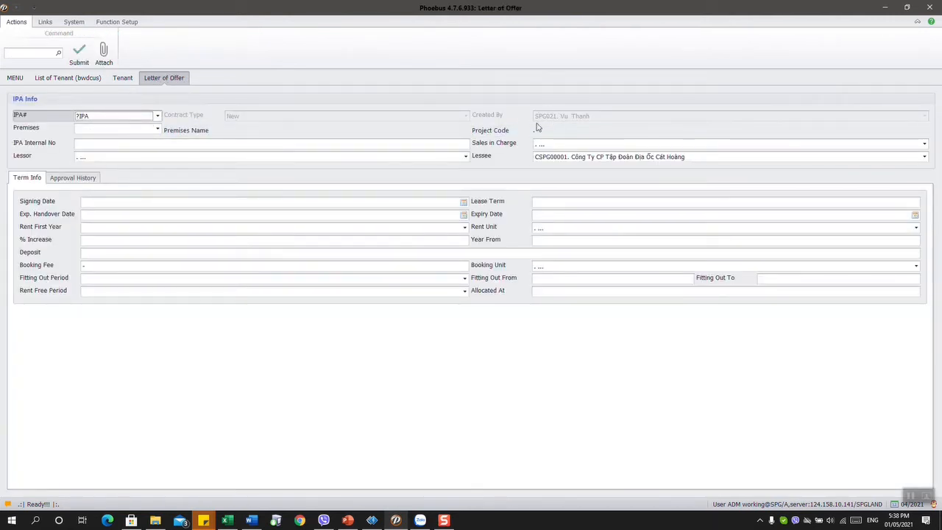
click(157, 130)
double_click(68, 78)
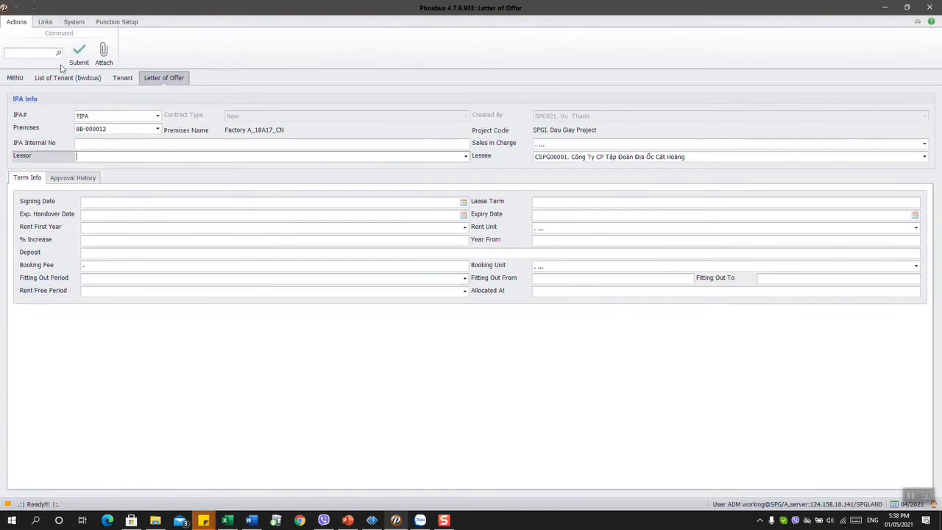
key(Escape)
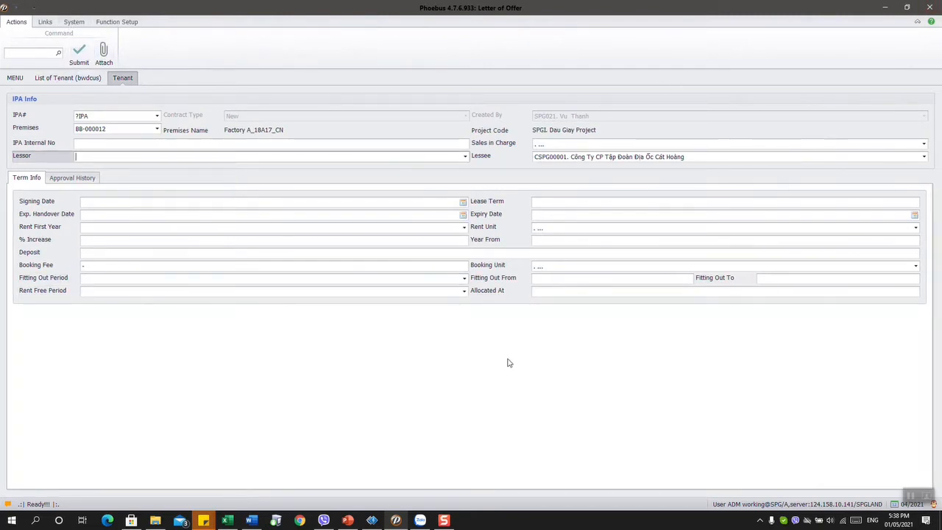
Generate the letter of offer (LOO) for the approved proposal IPA20-Z001, read through it and close it
click(18, 270)
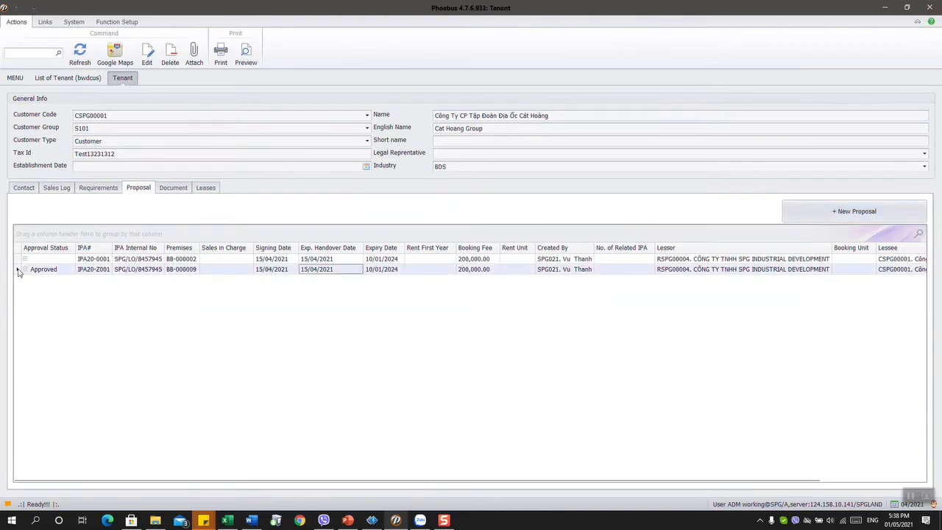
right_click(106, 271)
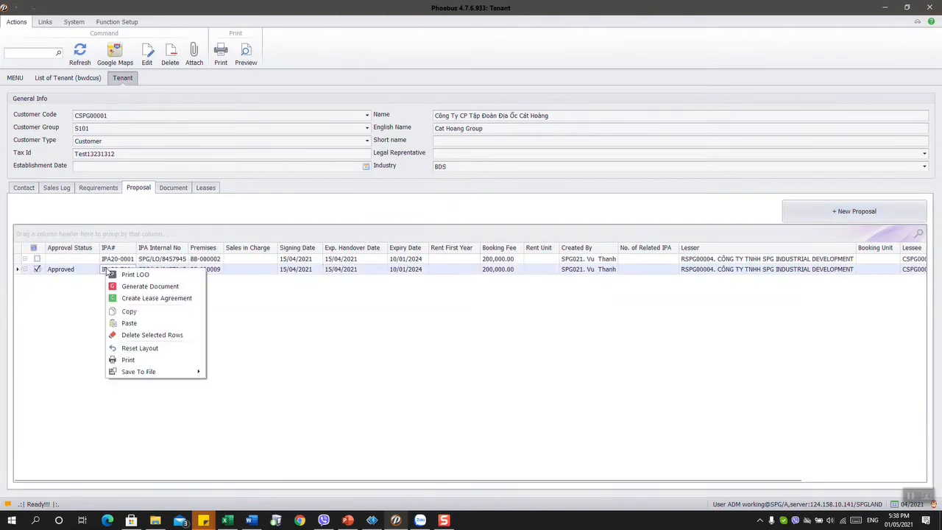
click(165, 274)
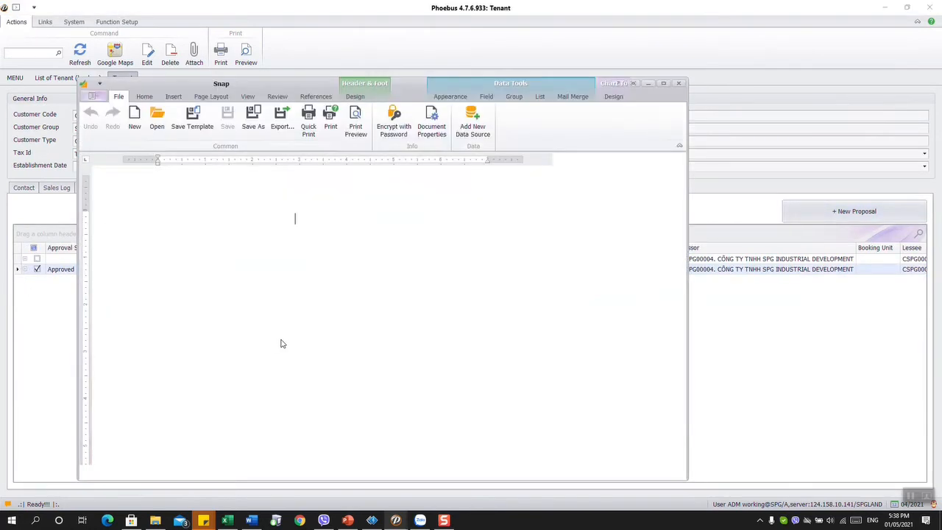
scroll(381, 283, down, 5)
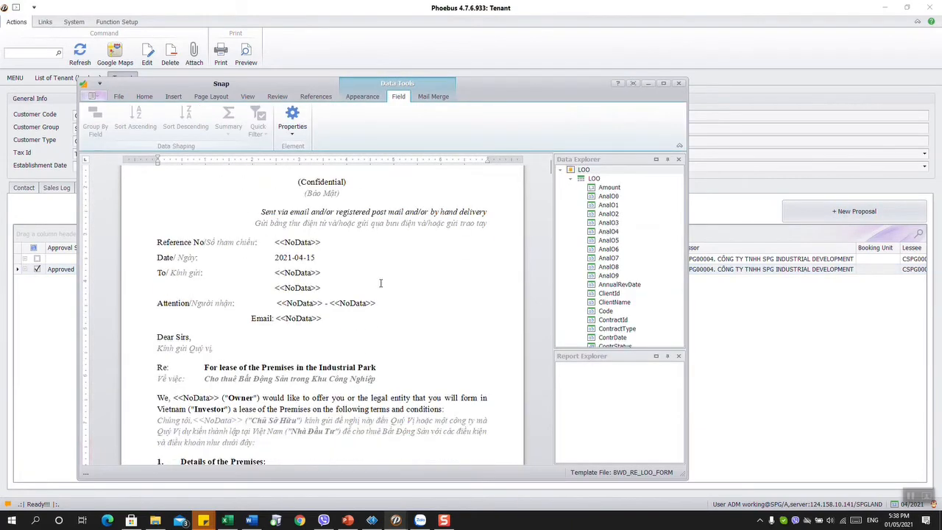
scroll(380, 284, up, 5)
scroll(381, 284, down, 4)
scroll(380, 284, up, 6)
scroll(380, 284, down, 18)
scroll(381, 284, down, 9)
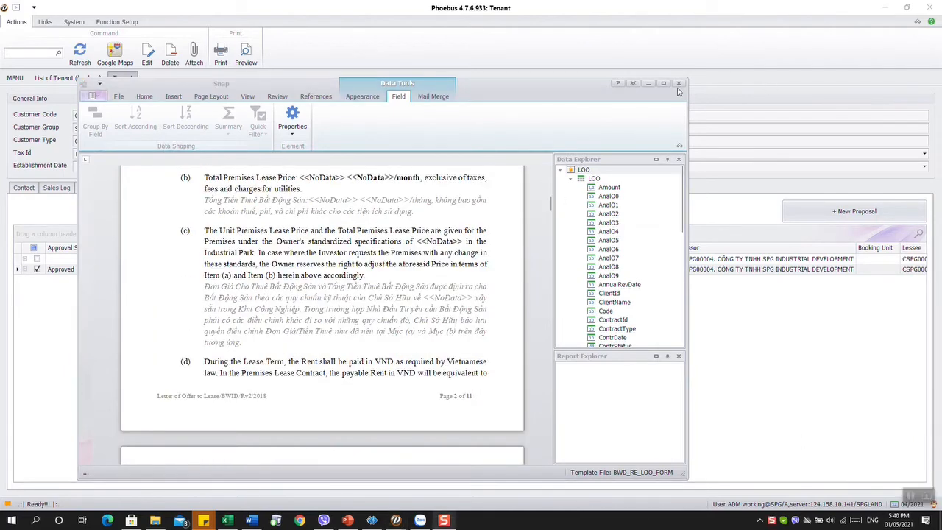
click(678, 84)
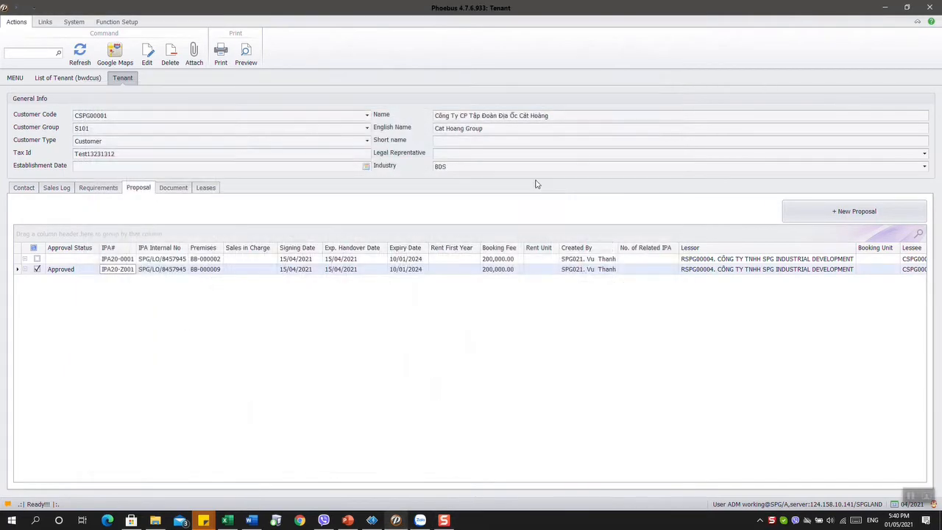
Generate a lease document from the approved proposal and read through its Premises Lease Contract
right_click(228, 271)
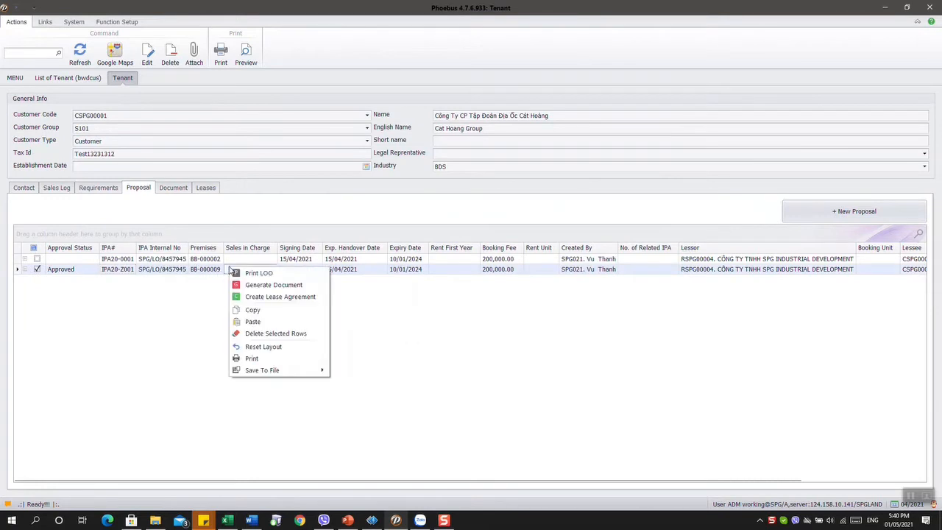
click(275, 286)
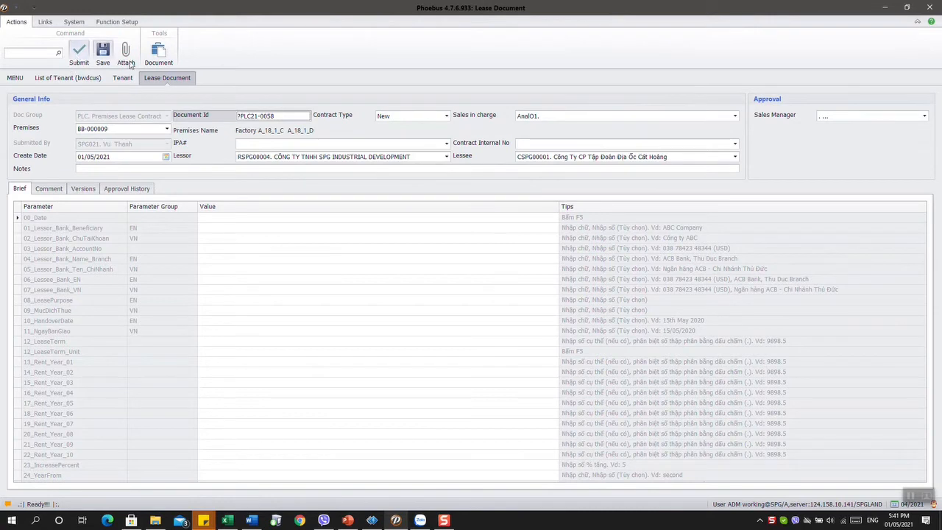
click(233, 221)
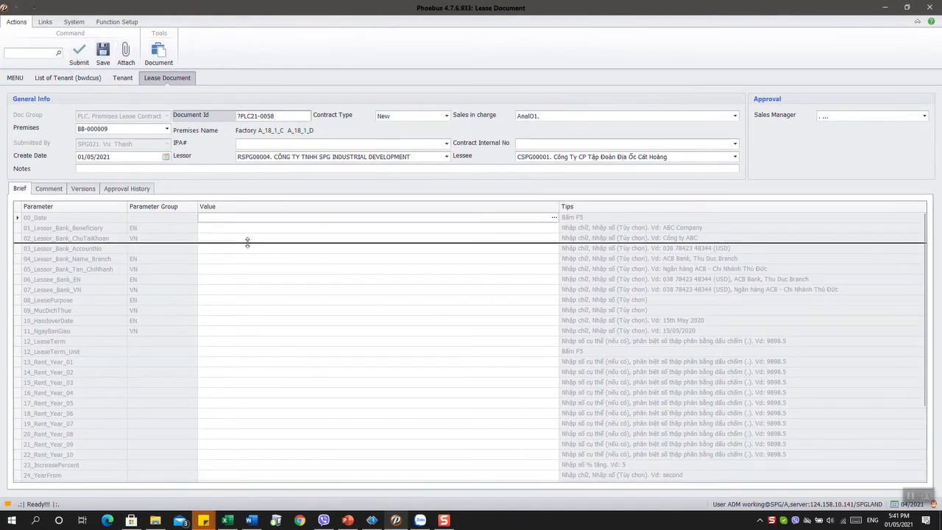
click(163, 53)
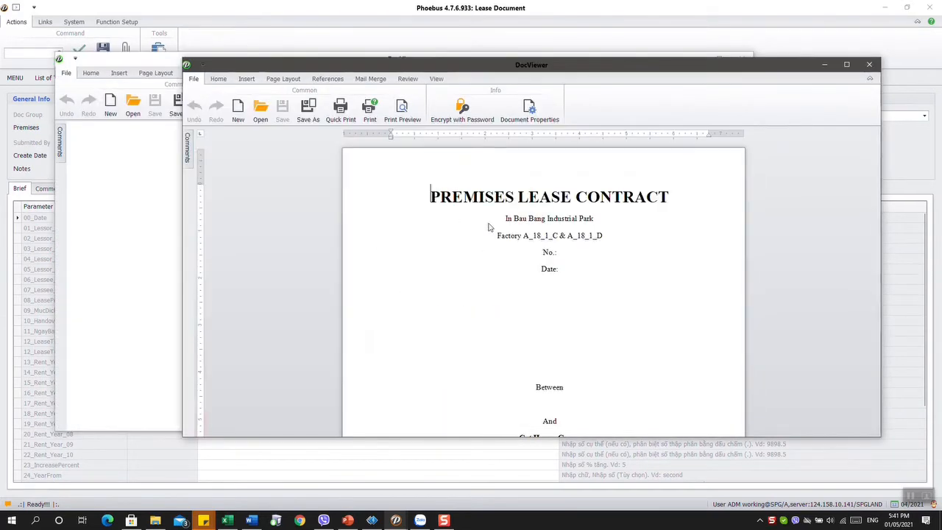
scroll(488, 269, down, 10)
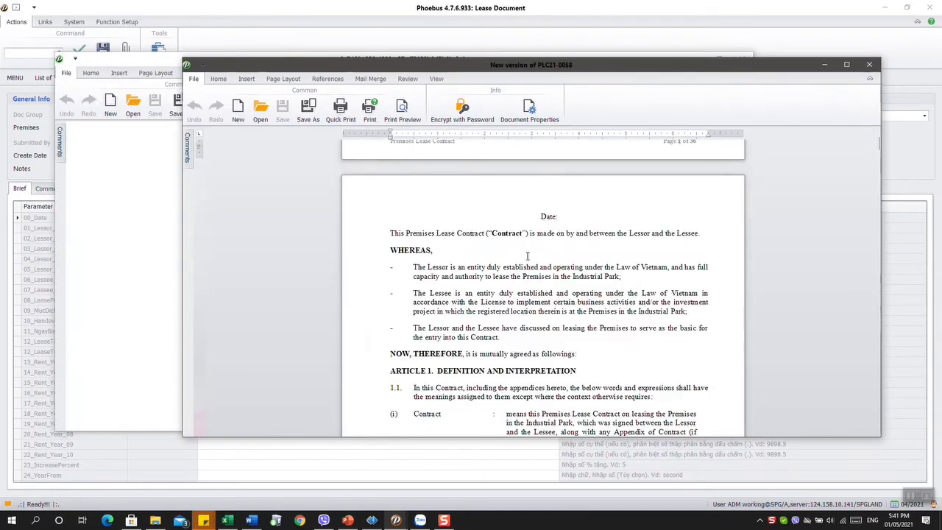
scroll(554, 274, down, 10)
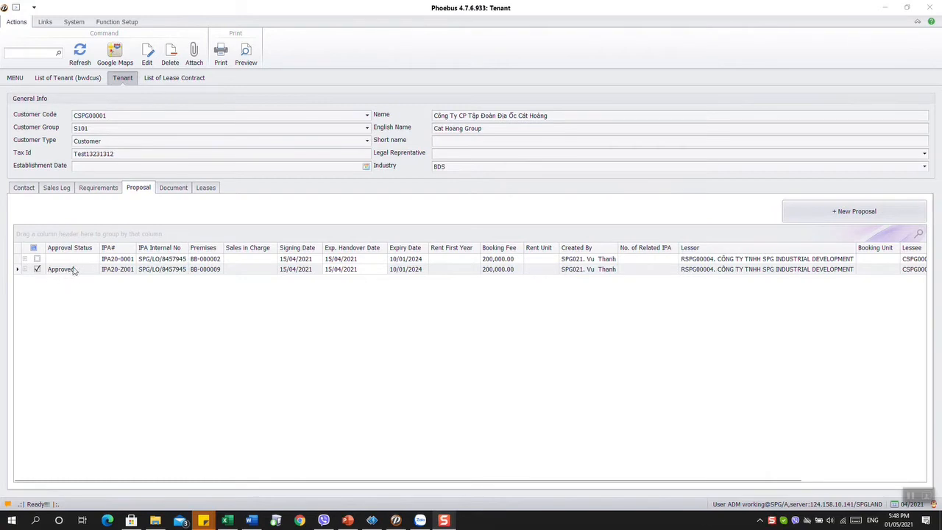
Create a lease agreement from the approved proposal IPA20-Z001 and review its Time, Service Charge, Rent Free and Unit Price Utility details
right_click(128, 270)
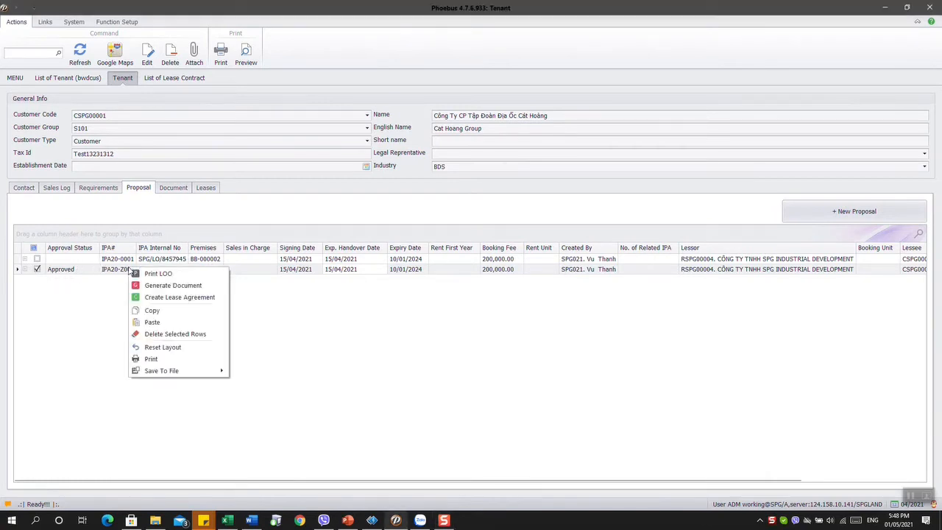
click(186, 298)
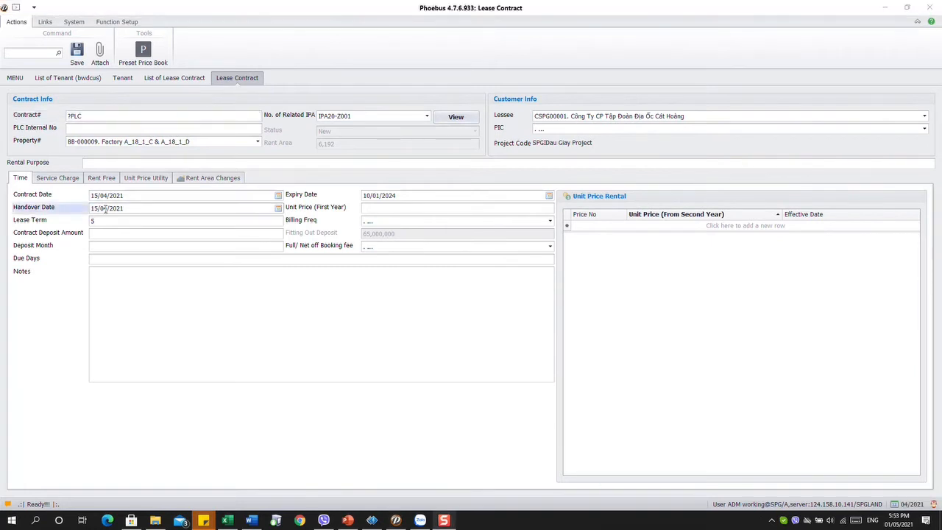
click(138, 196)
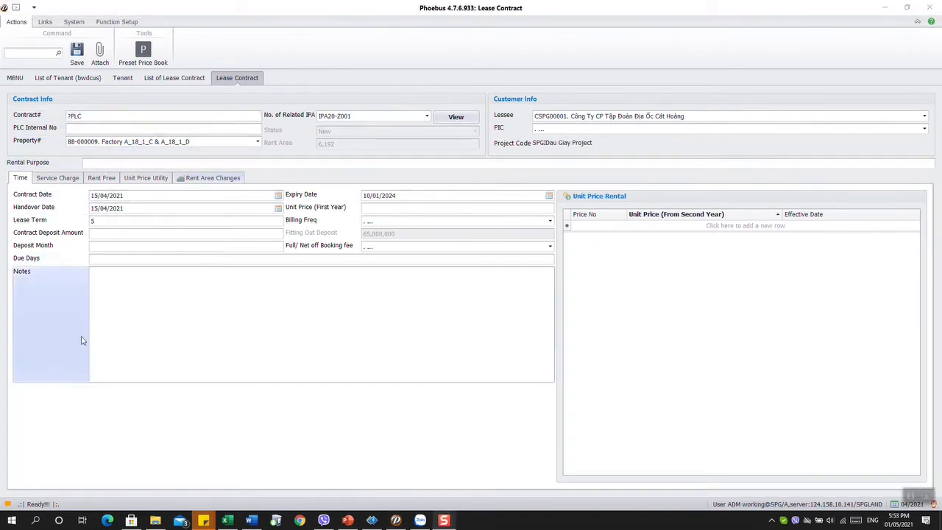
click(61, 179)
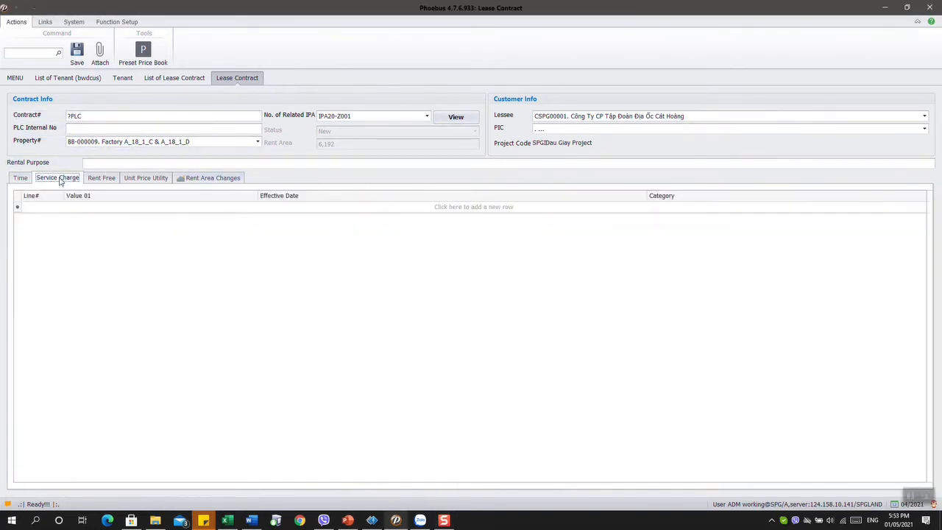
click(99, 181)
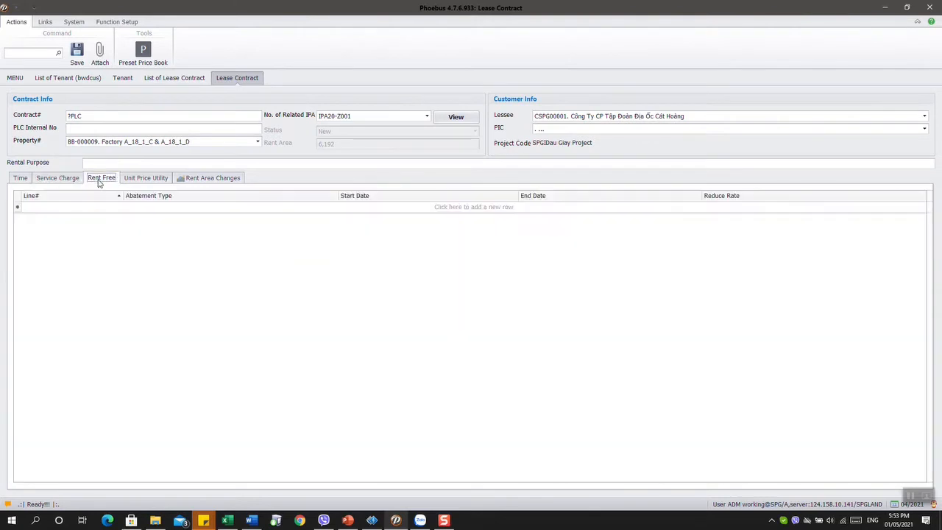
click(137, 179)
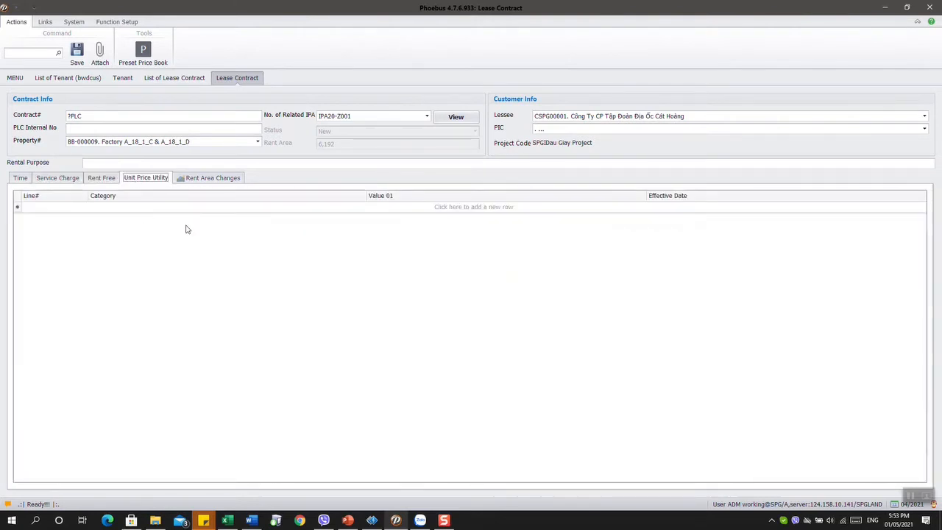
click(20, 179)
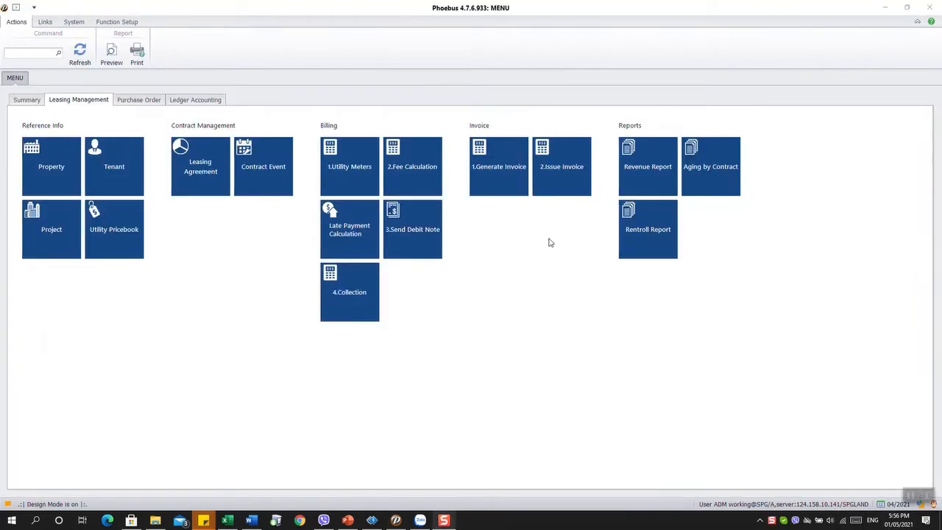
Calculate rental and service charges for all contracts in period 04/2021 and review the billing lines with a widened Unit Price column
click(410, 162)
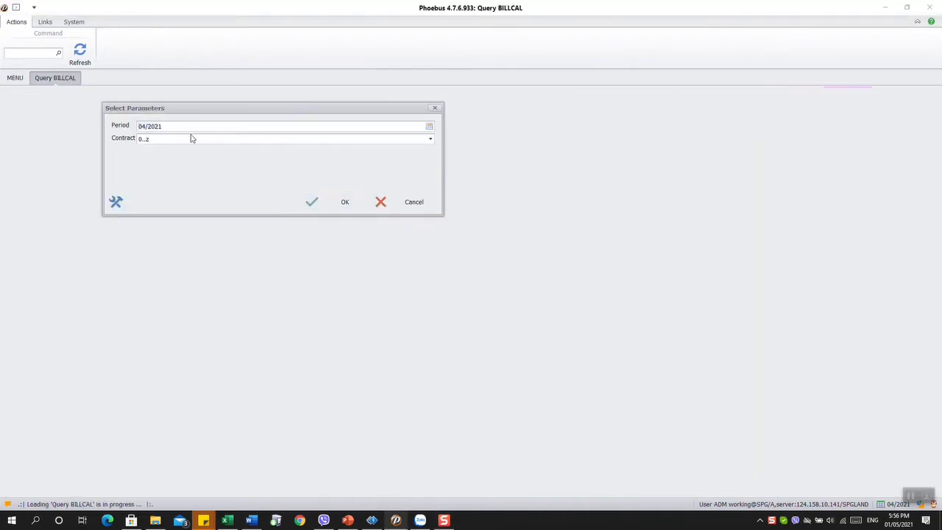
click(343, 203)
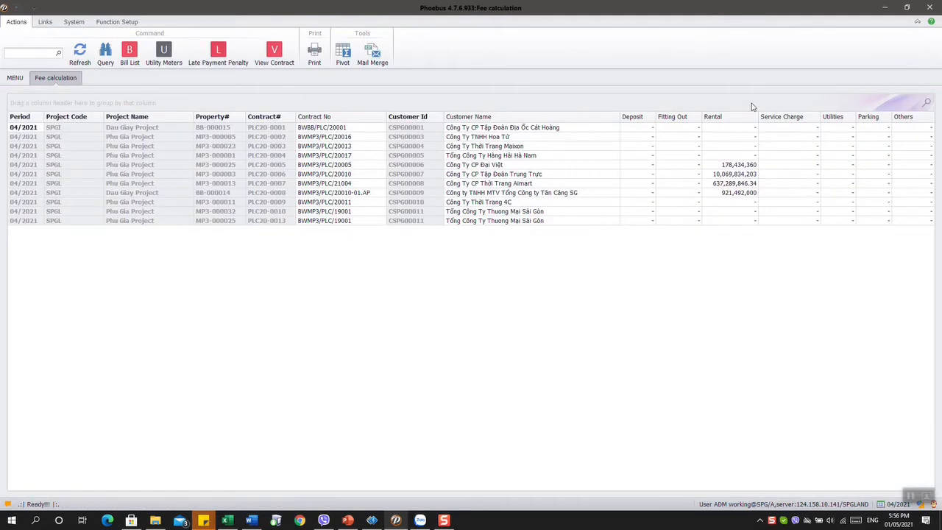
right_click(727, 133)
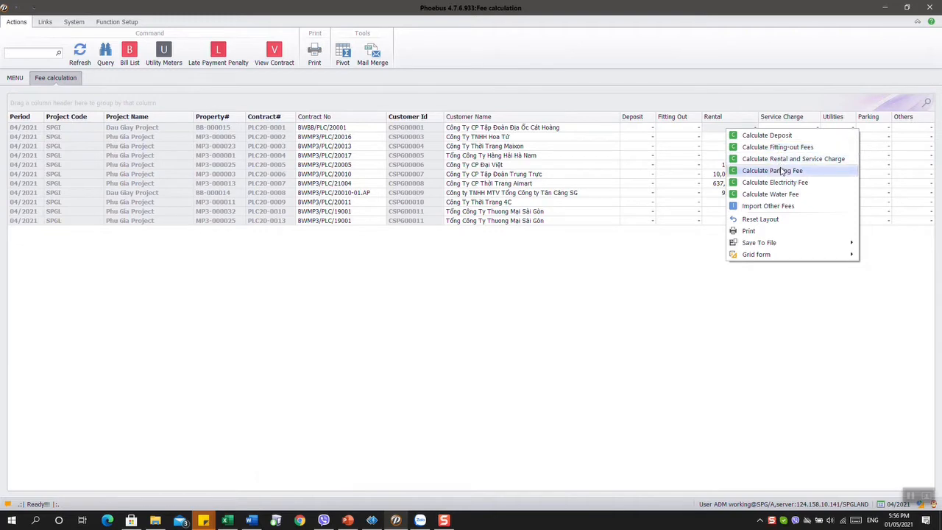
click(780, 159)
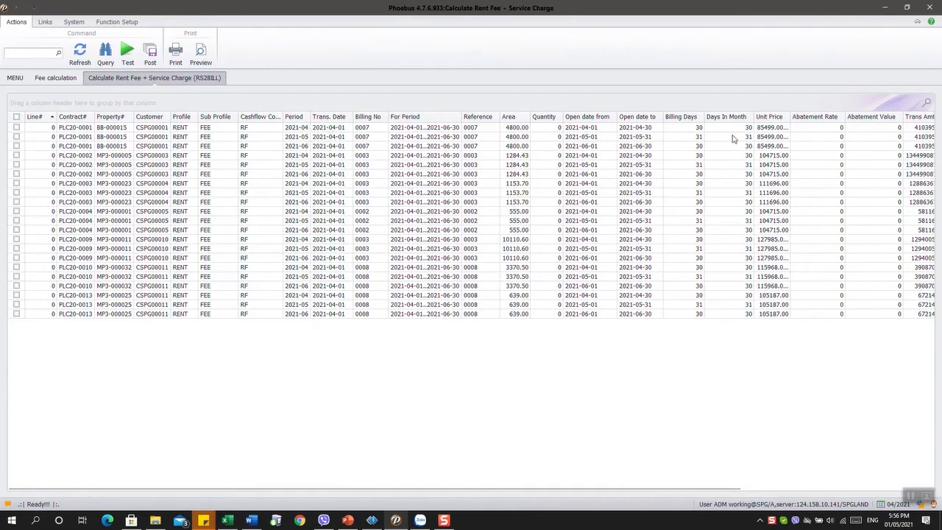
drag(789, 118, 820, 118)
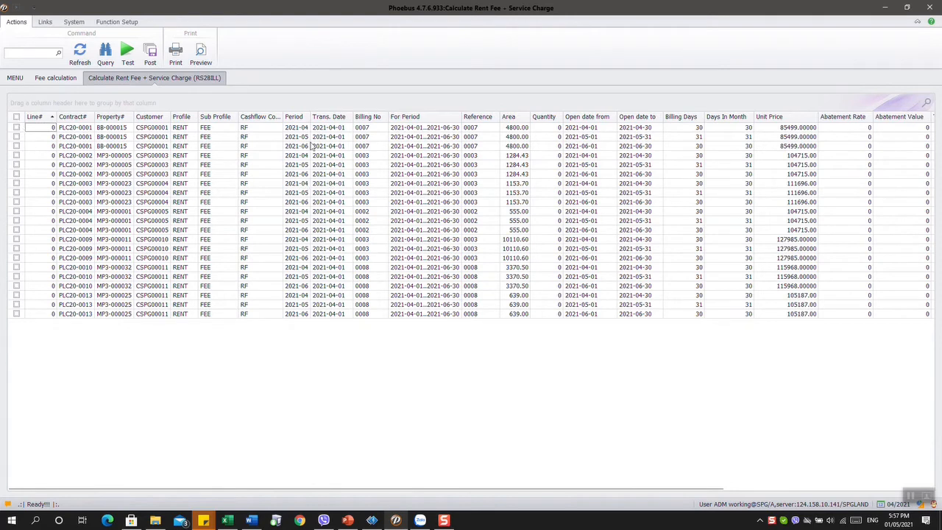
drag(460, 117, 466, 116)
mouse_move(473, 486)
mouse_down()
mouse_move(675, 479)
mouse_move(461, 477)
mouse_up()
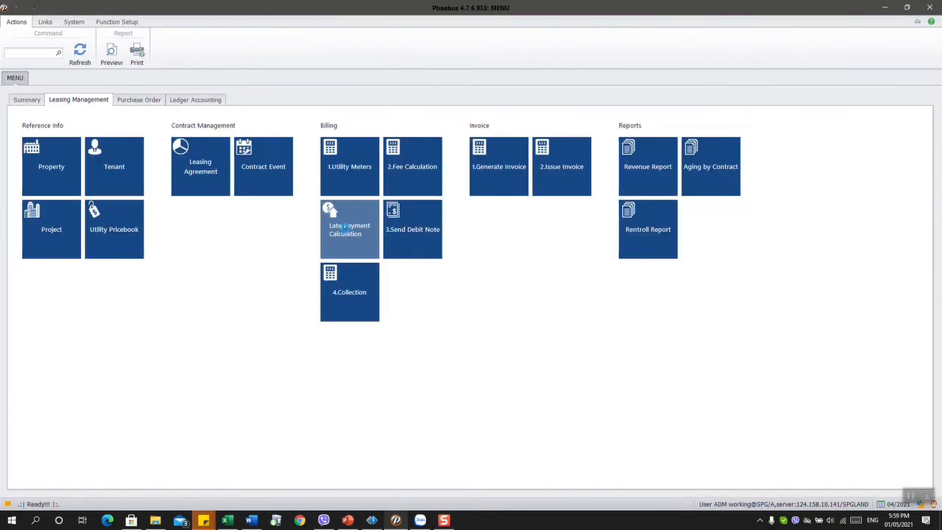
Calculate late payment penalties for all contracts as of 01/05/2021, recalculate them as of 01/05/2022 and close the results
click(345, 229)
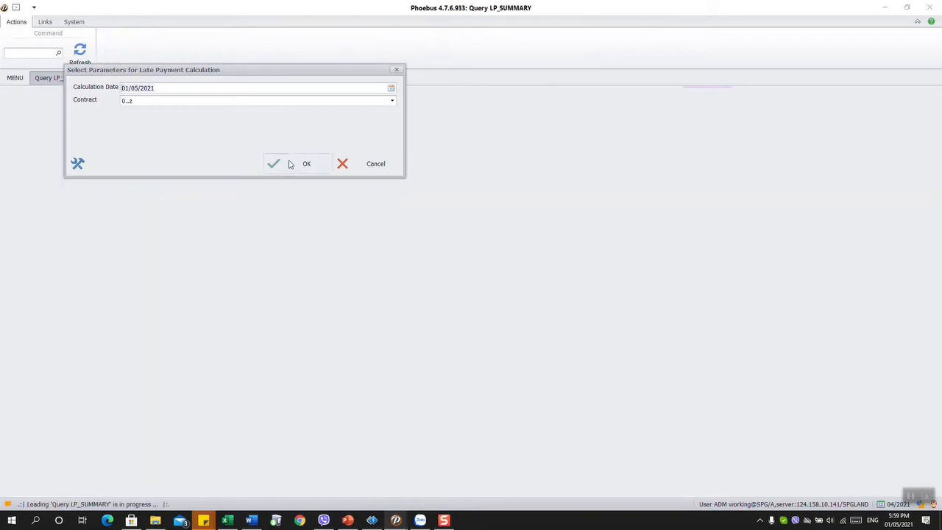
click(274, 161)
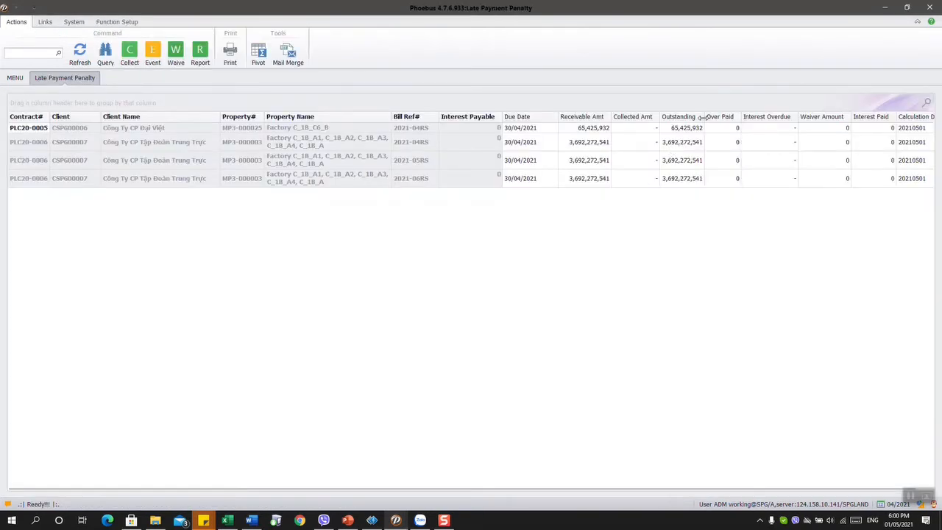
click(100, 59)
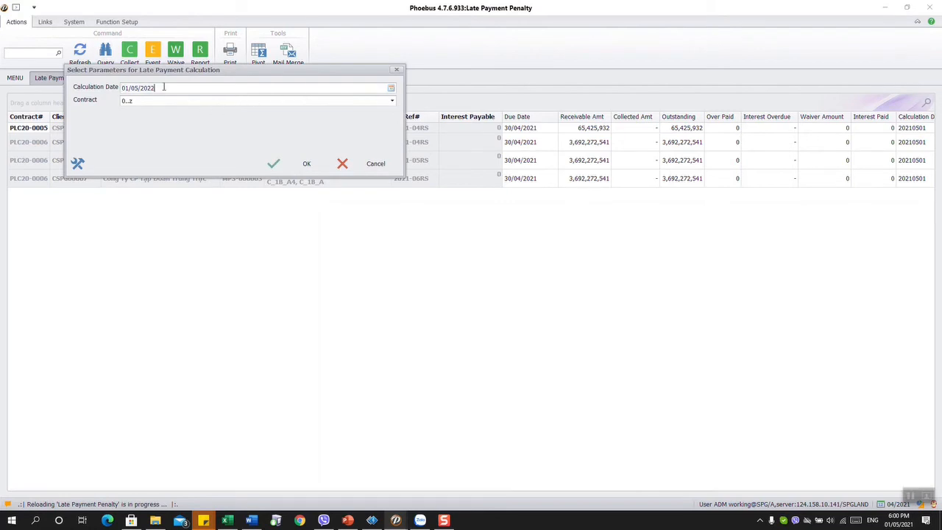
click(304, 163)
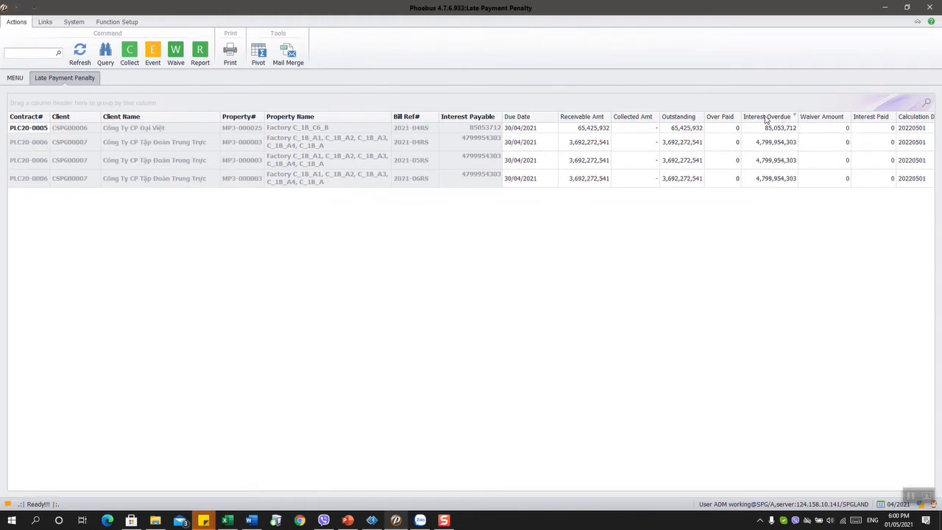
right_click(63, 82)
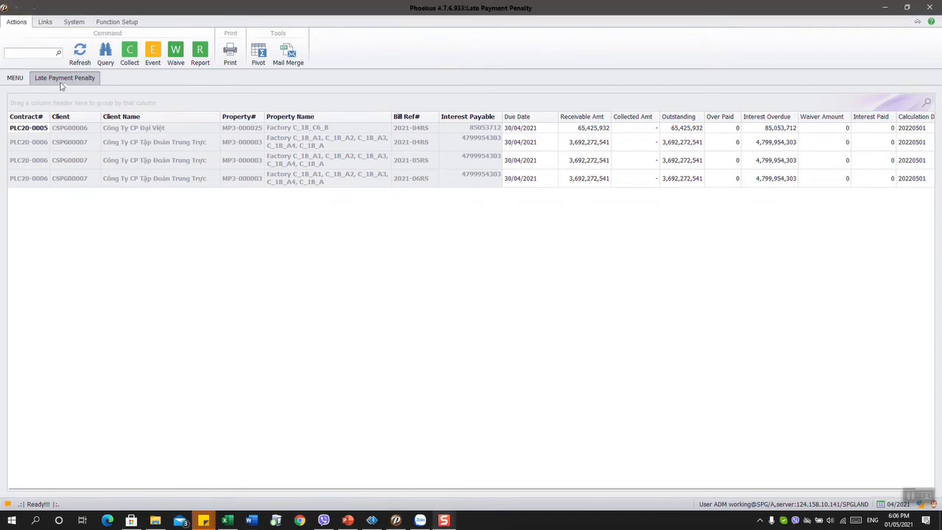
click(77, 88)
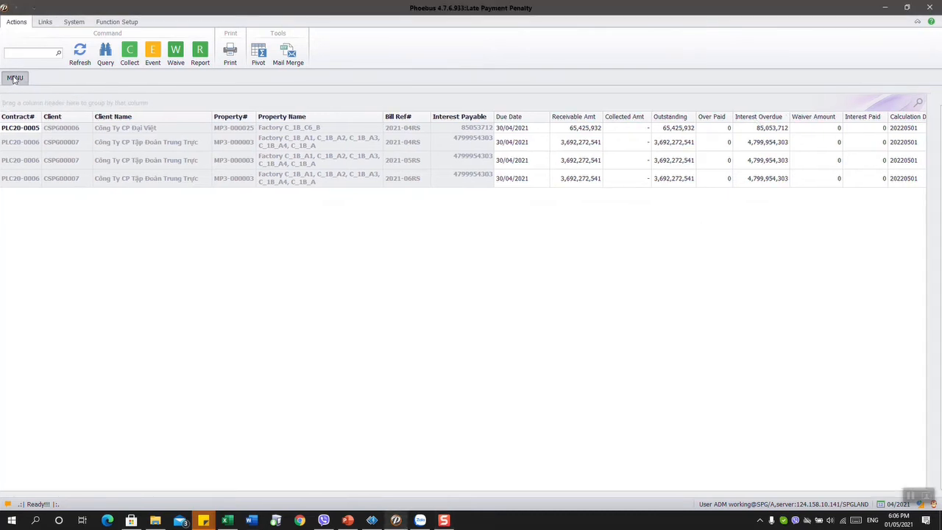
Send the 04/2021 debit note reminder for contract PLC20-0006 by e-mail, widening the Description column to identify it
click(422, 231)
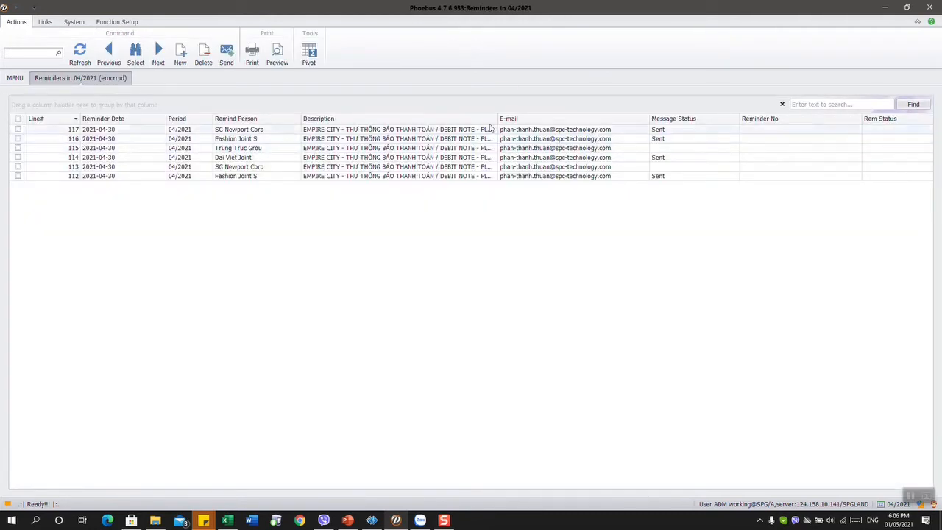
drag(498, 119, 595, 119)
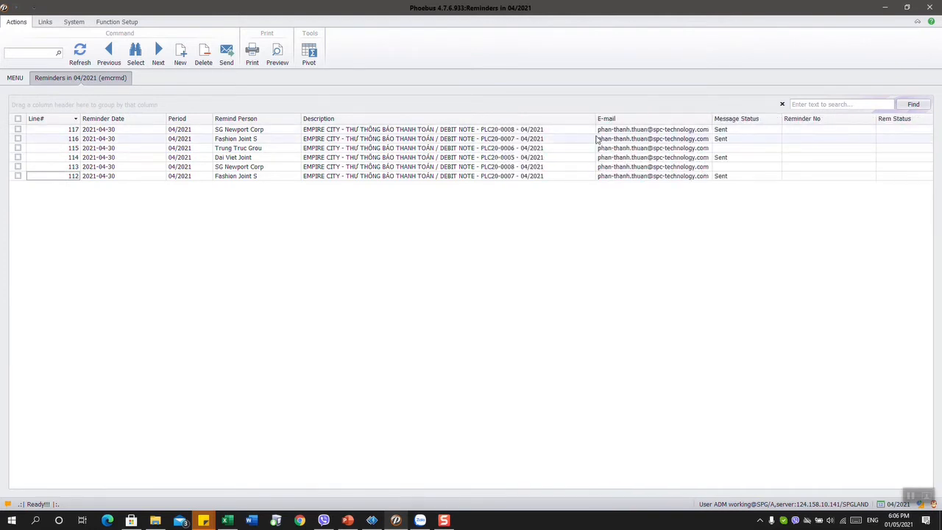
click(17, 148)
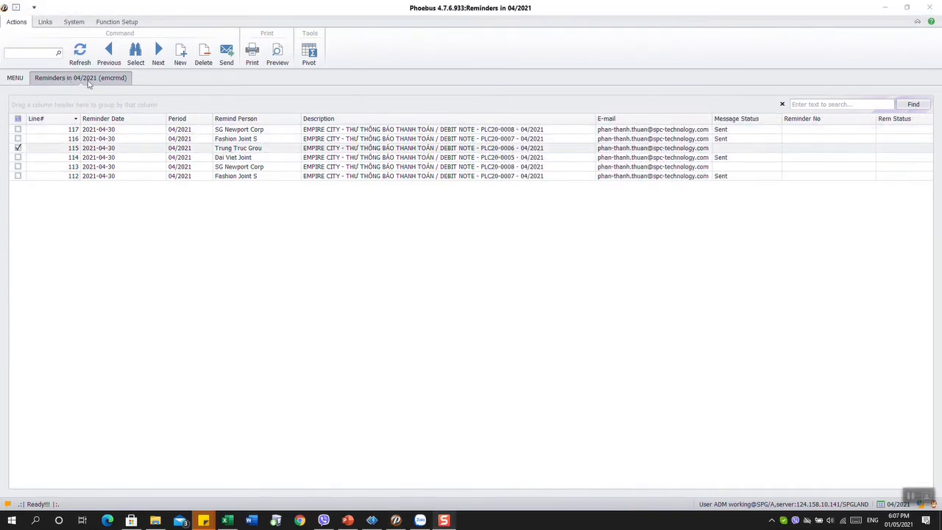
click(226, 55)
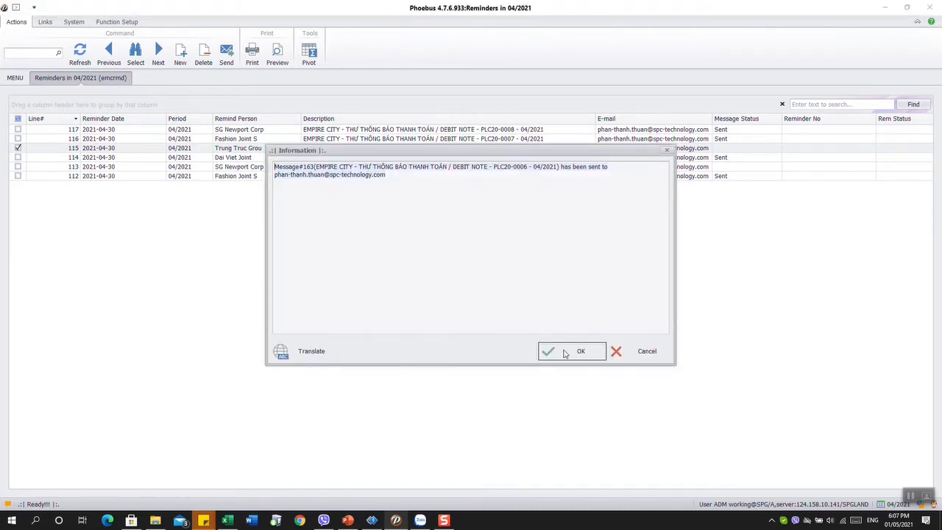
click(566, 353)
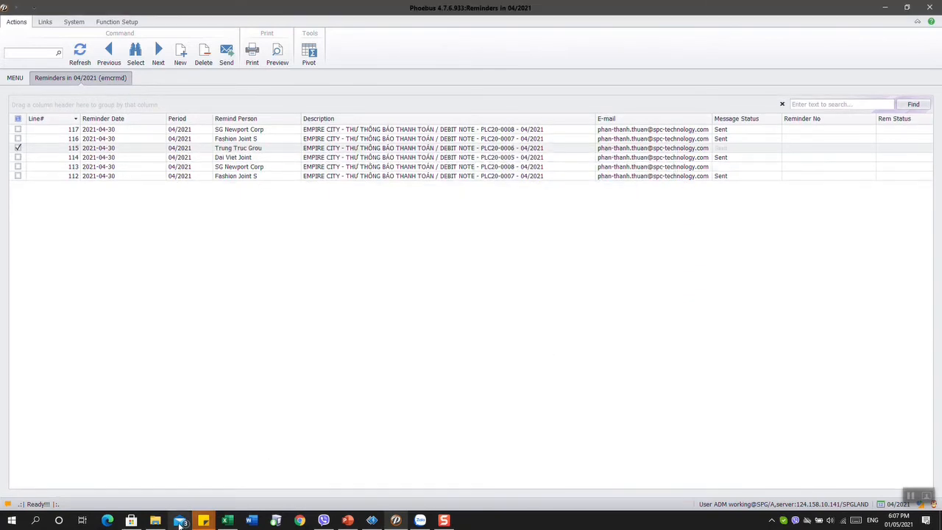
Switch to Mail, sync the recipient's inbox, open the PLC20-0006 debit note e-mail and read through its attached Excel file
key(alt+Tab)
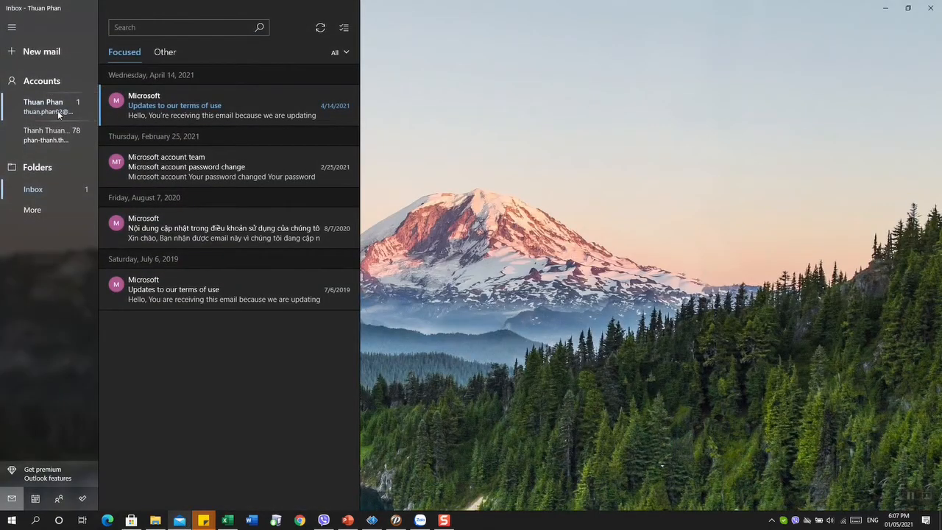
click(62, 135)
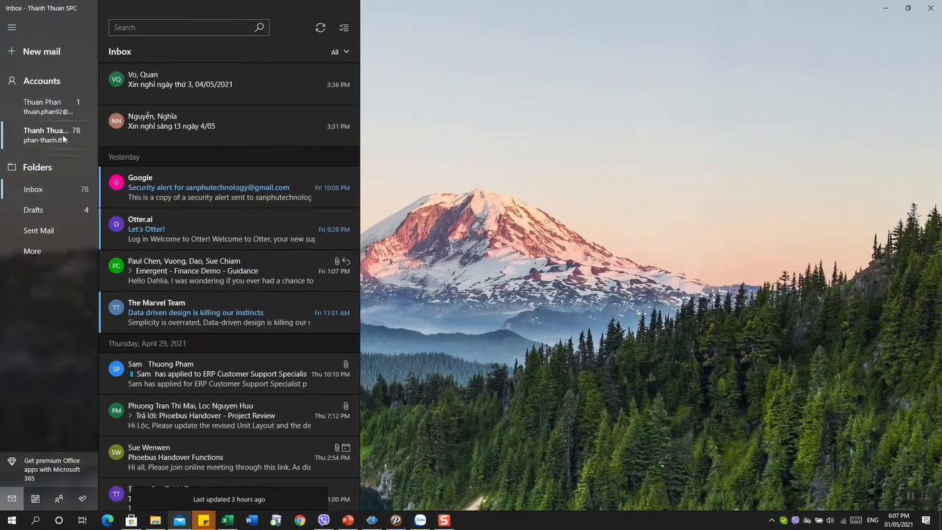
click(320, 28)
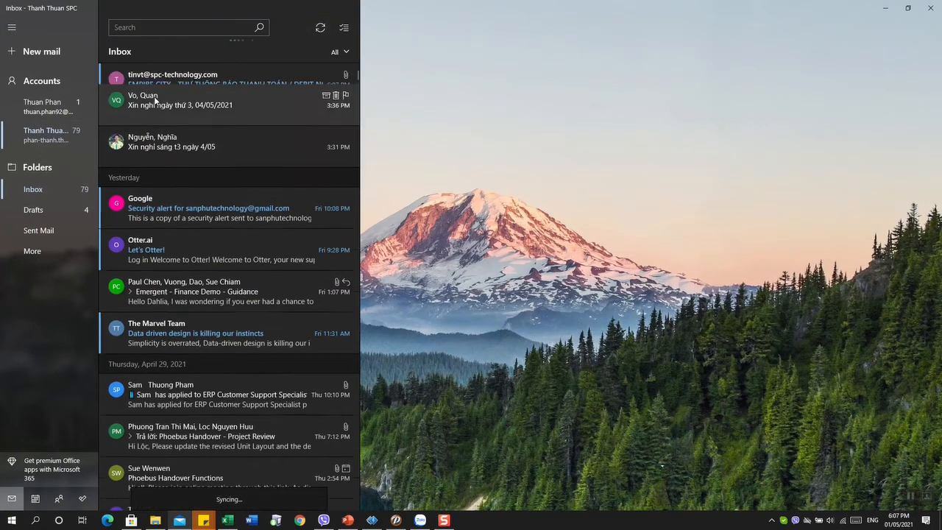
click(183, 86)
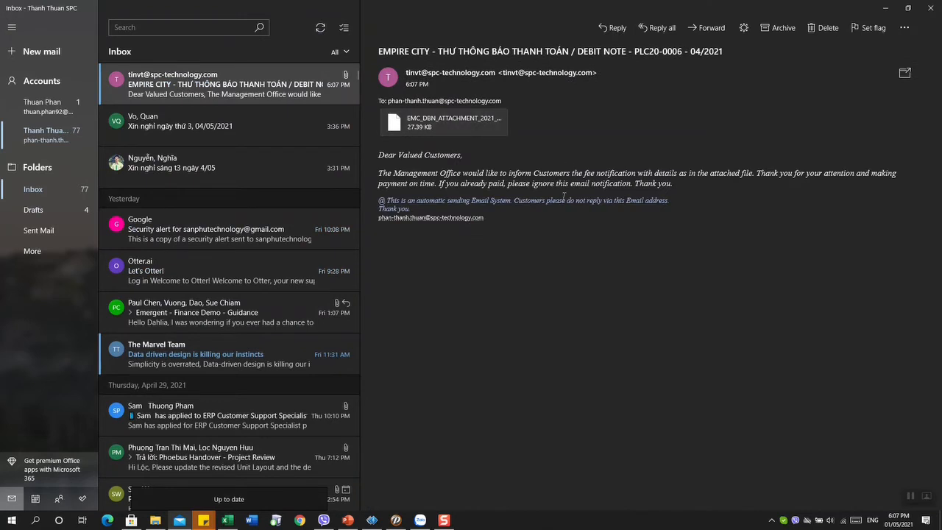
click(465, 123)
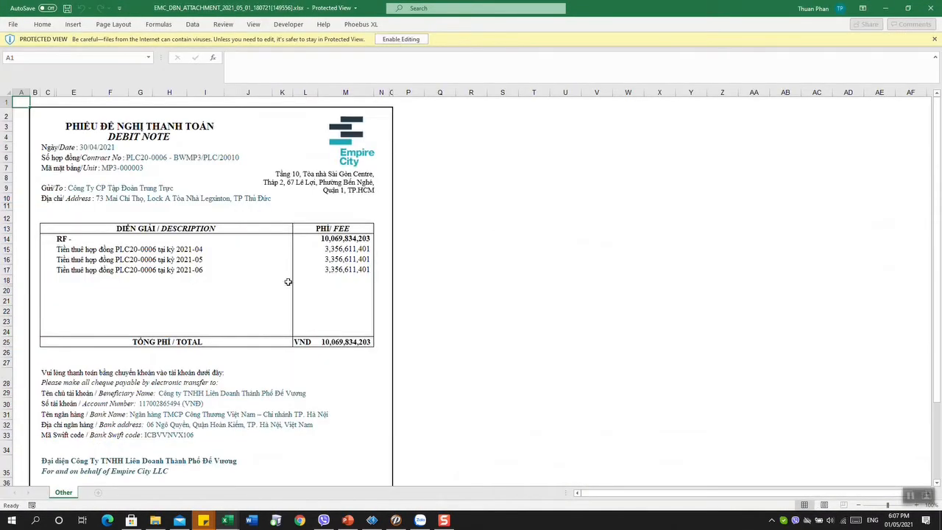
scroll(299, 230, down, 2)
scroll(302, 218, up, 2)
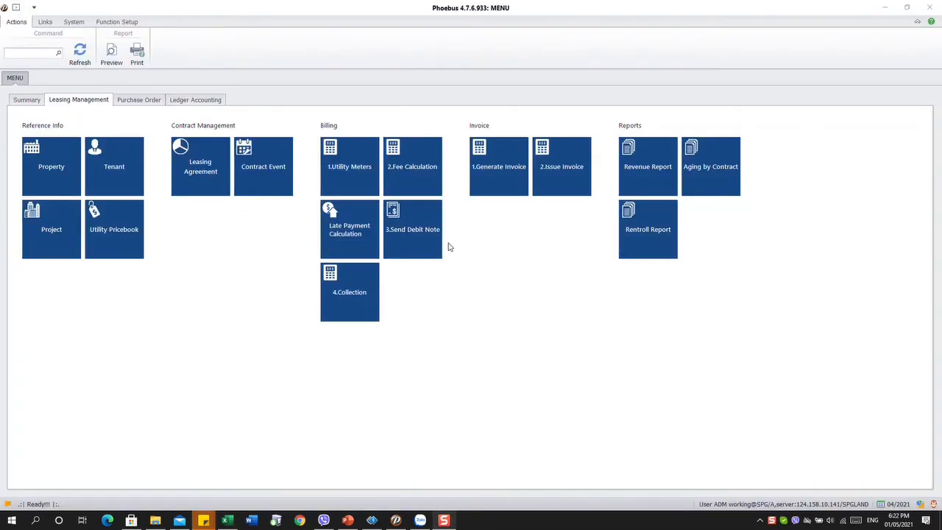
Generate the lease e-invoice for contract PLC20-0005, property MP3-000025, and accept the preview of generated invoices
click(491, 184)
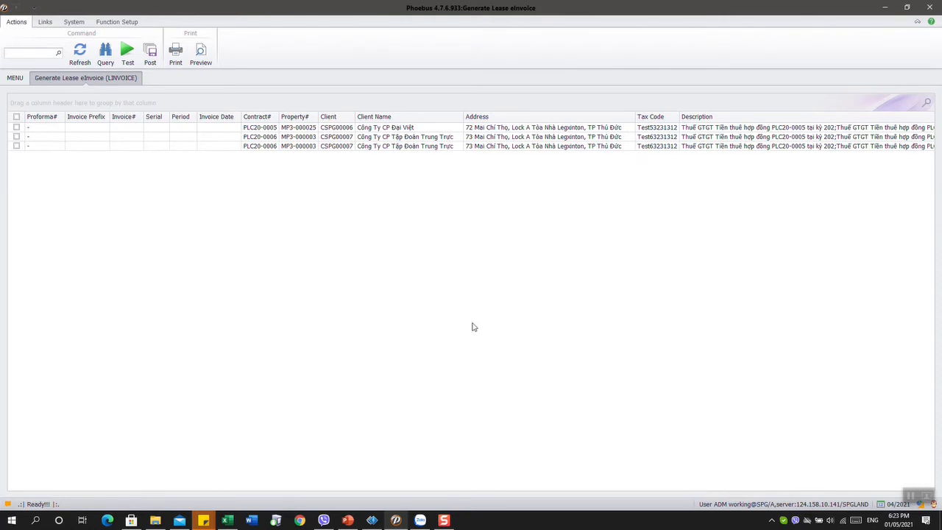
click(18, 128)
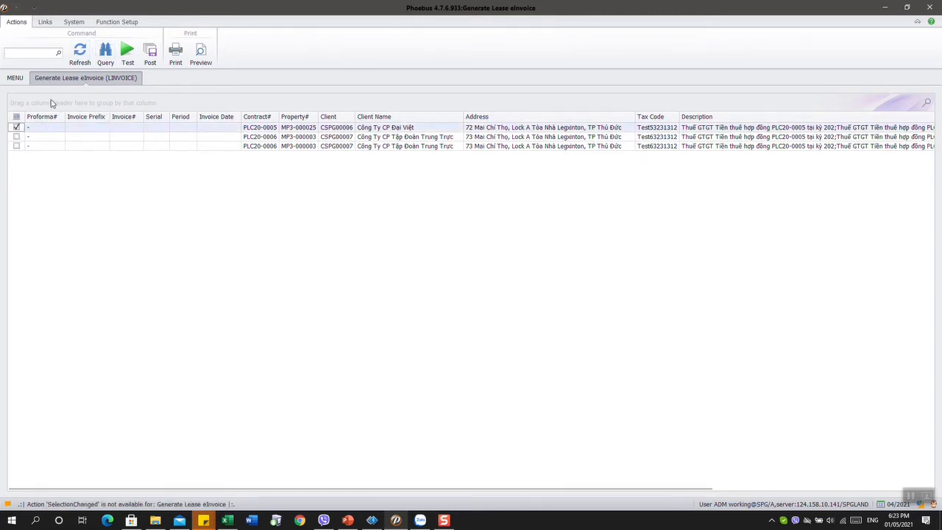
click(127, 52)
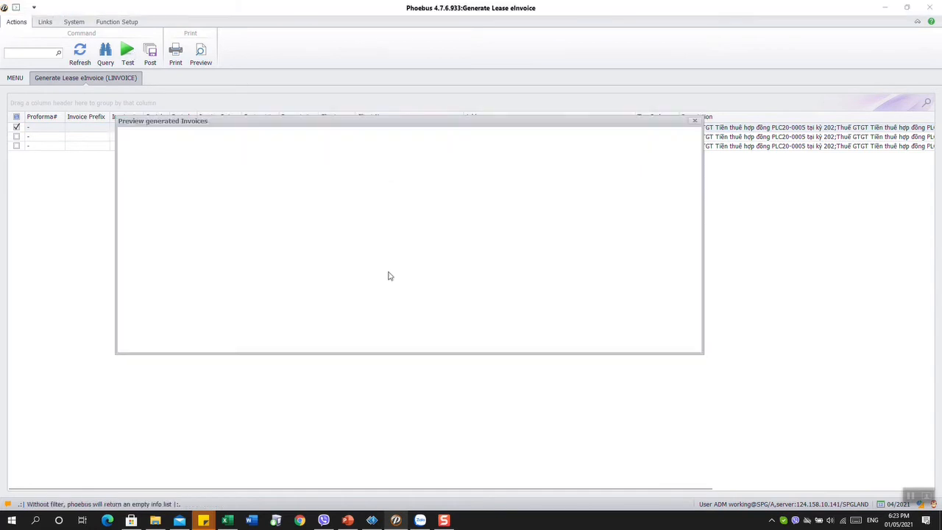
click(598, 345)
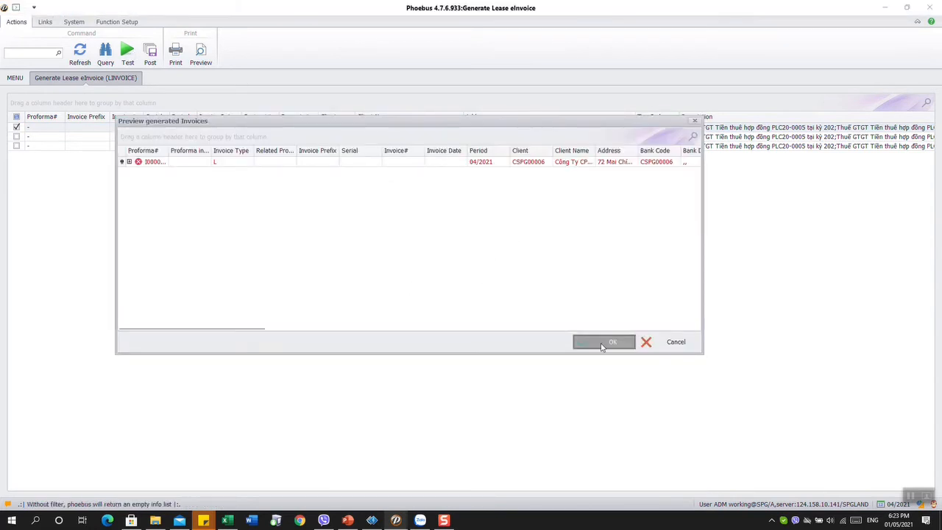
click(28, 81)
Try to sign the generated proforma invoice in the 04/2021 invoice list, close the certificate selection and preview the invoice
click(562, 169)
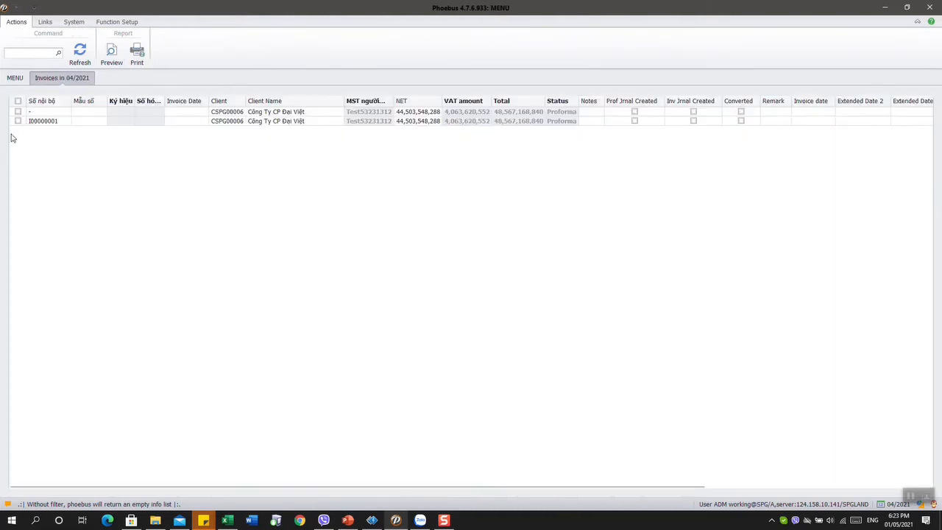
click(17, 121)
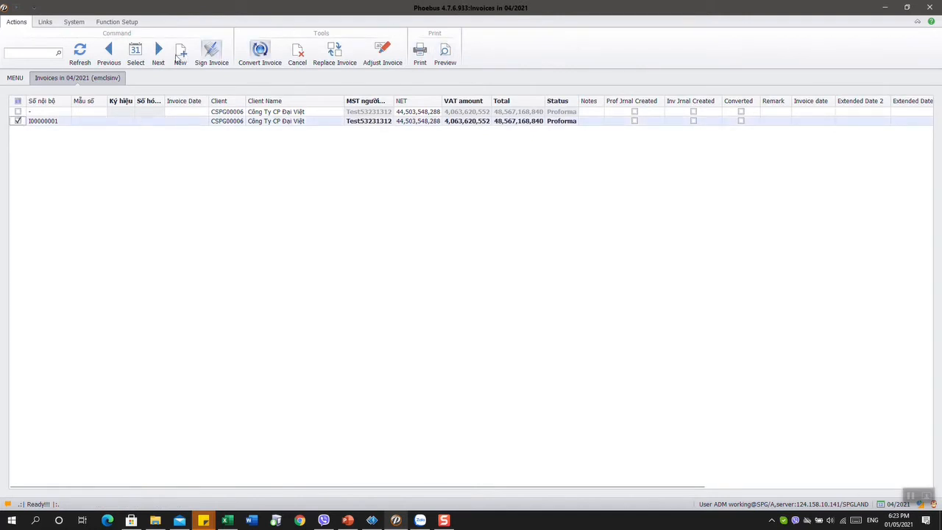
click(211, 55)
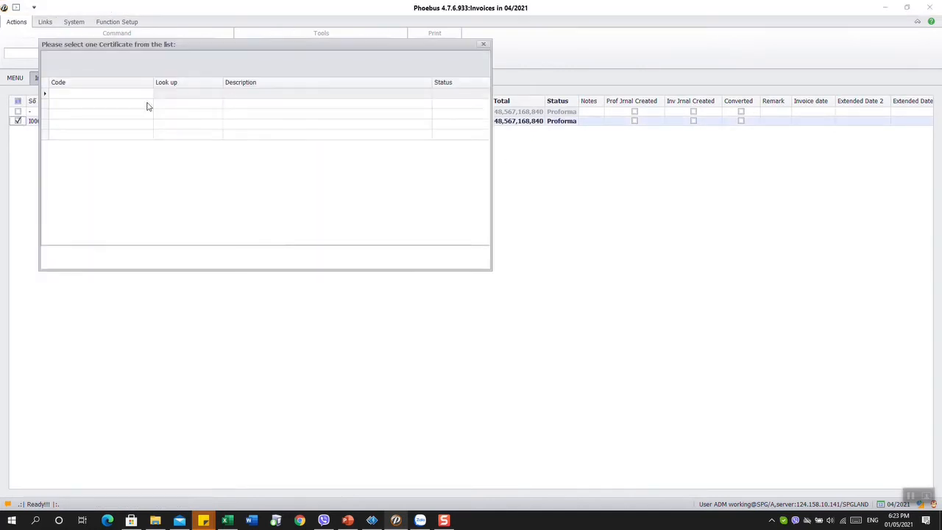
click(484, 46)
click(446, 53)
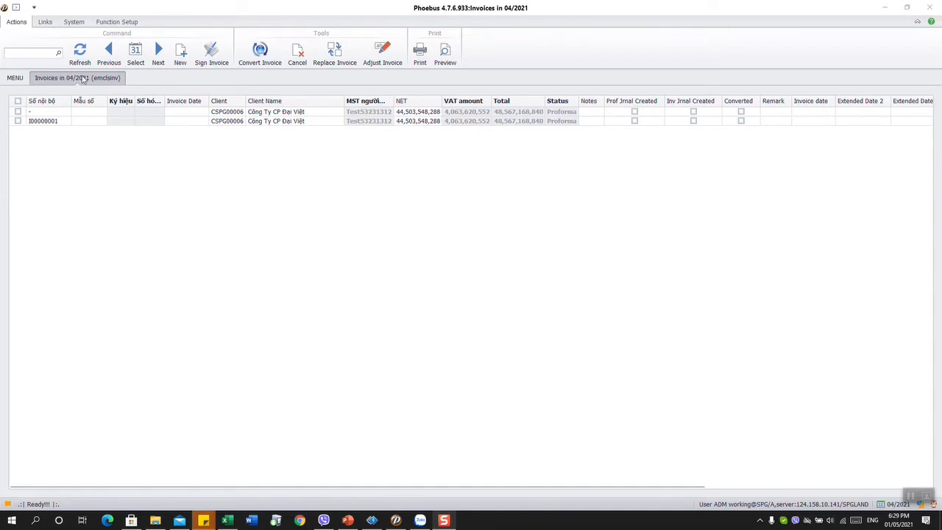
Open the collection list of contract balances and bring up the rent contract inquiry for PLC20-0006
click(19, 82)
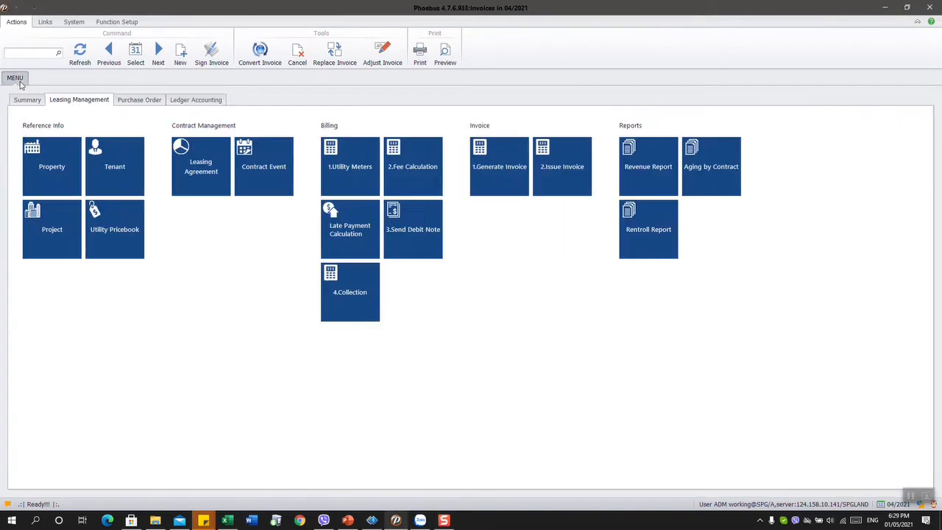
click(373, 287)
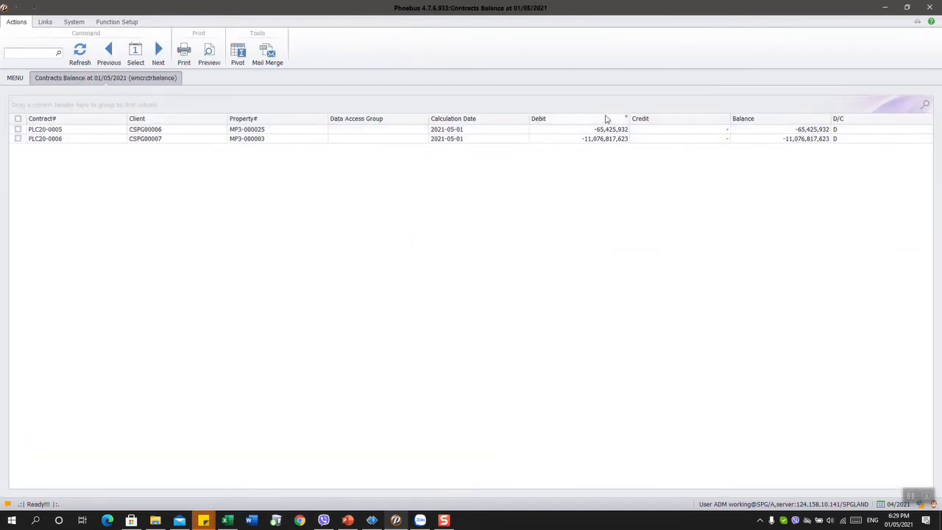
double_click(605, 138)
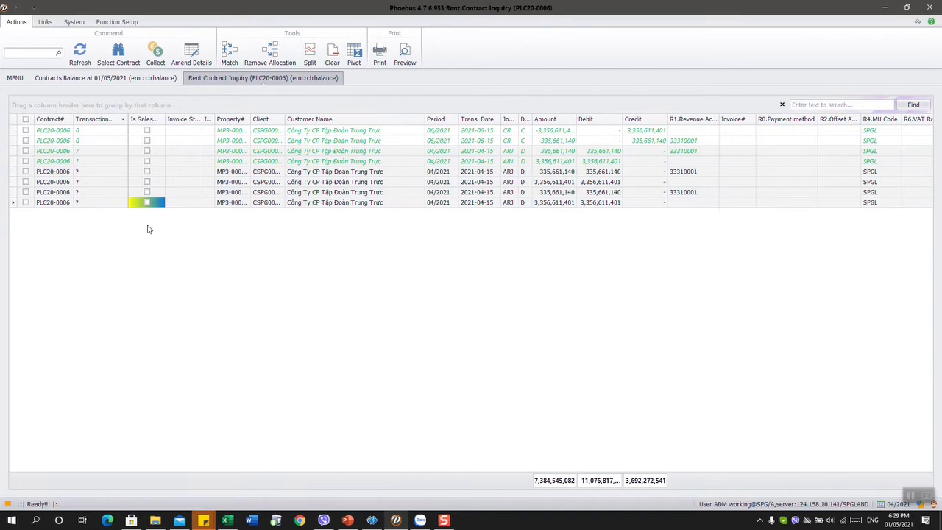
Start collecting the first two unpaid 04/2021 lines of PLC20-0006, 335,661,140 and 3,356,611,401, using the CRJ Cash Received Journal type
click(26, 172)
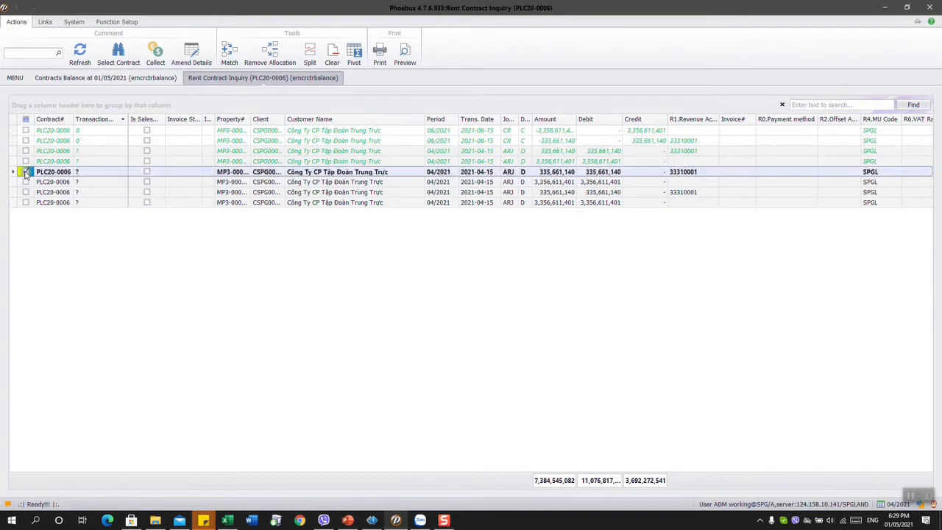
click(27, 183)
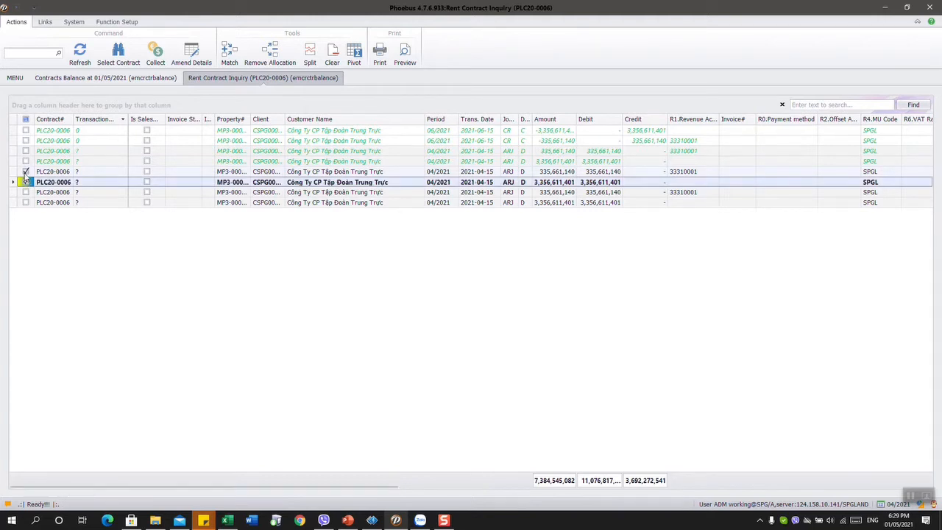
click(156, 53)
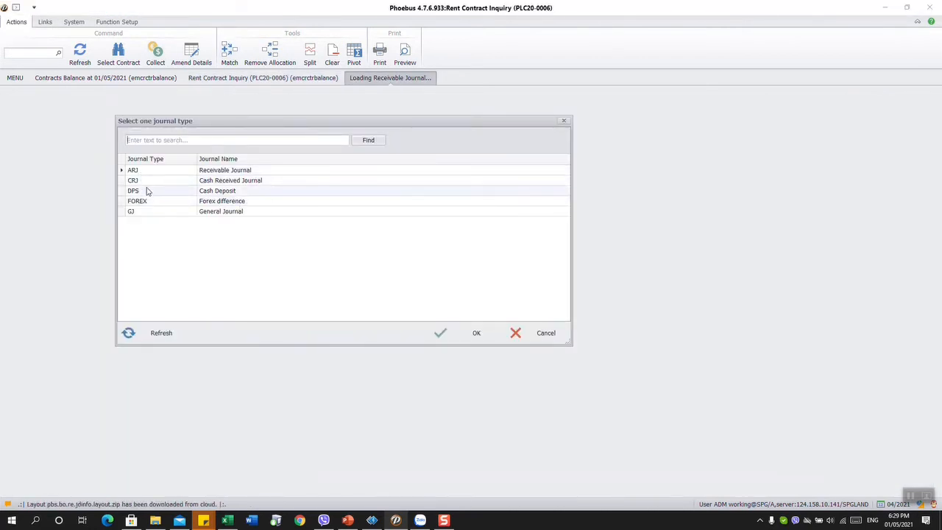
click(149, 184)
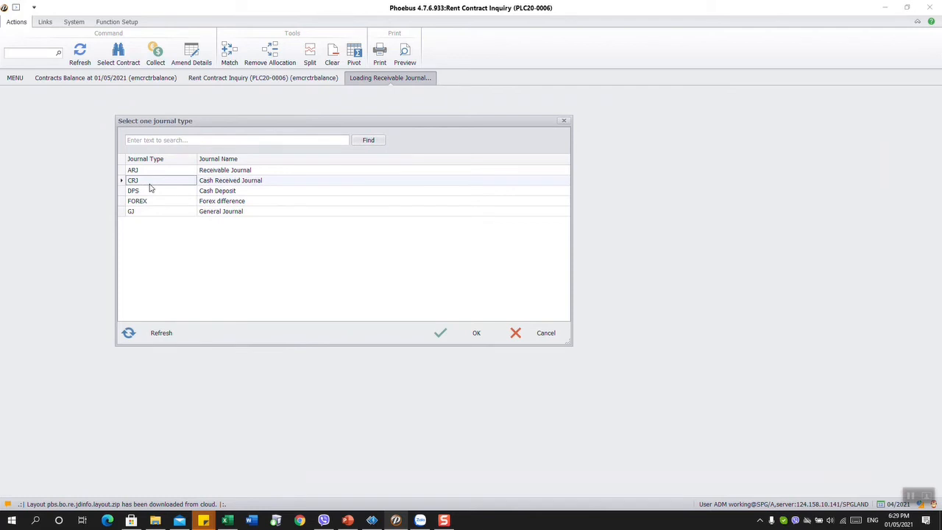
double_click(150, 183)
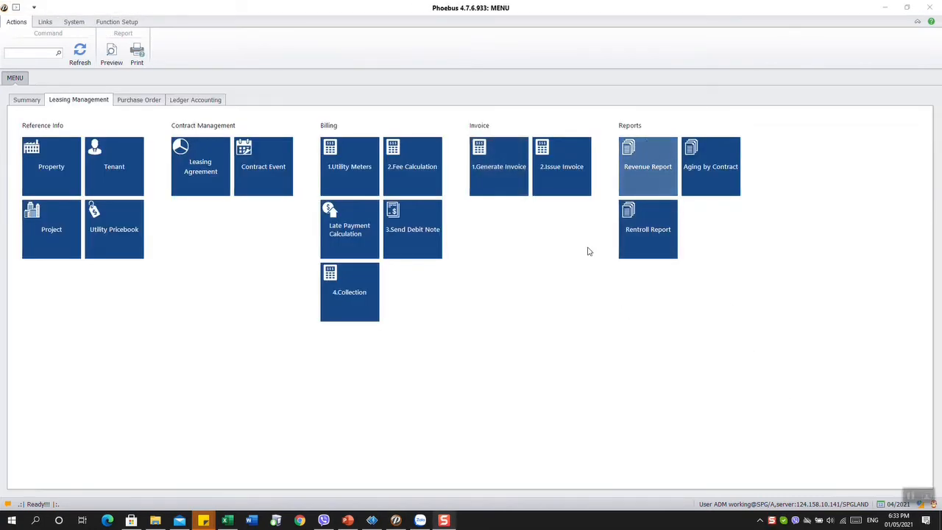
Generate the leasing revenue report for periods 04/2019 to 04/2021 and examine its last months and accumulated revenue in Excel
click(659, 165)
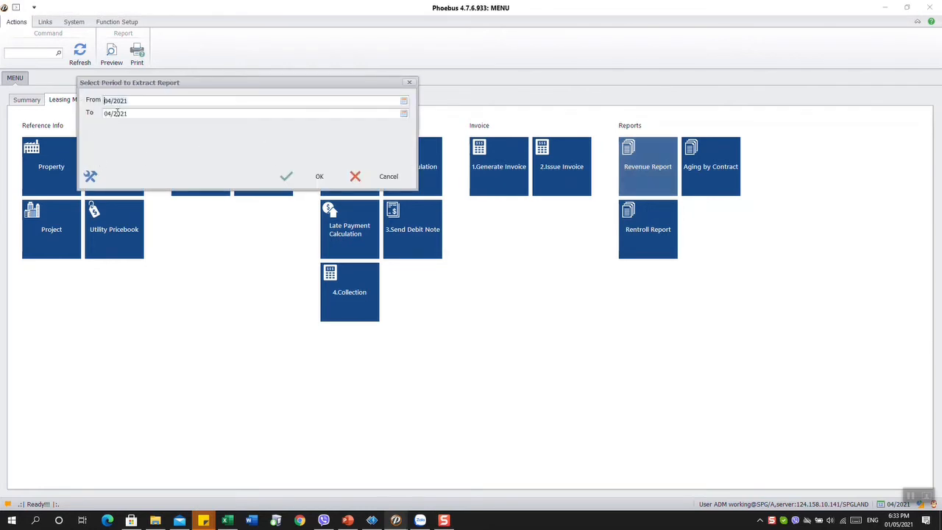
click(184, 104)
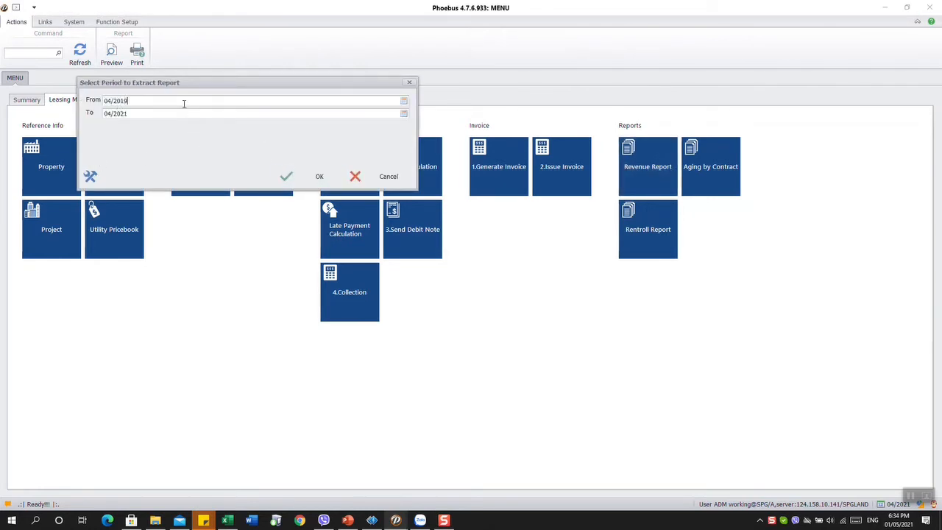
click(313, 176)
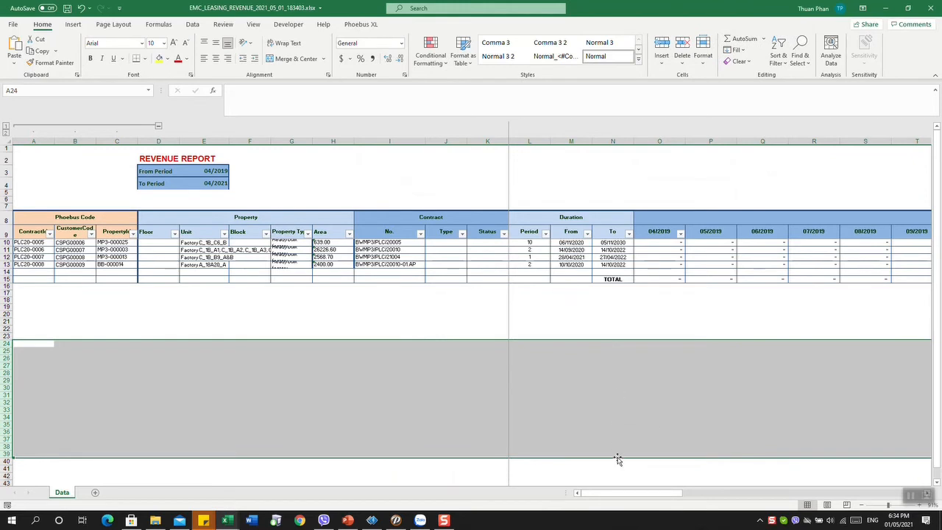
drag(624, 494, 847, 449)
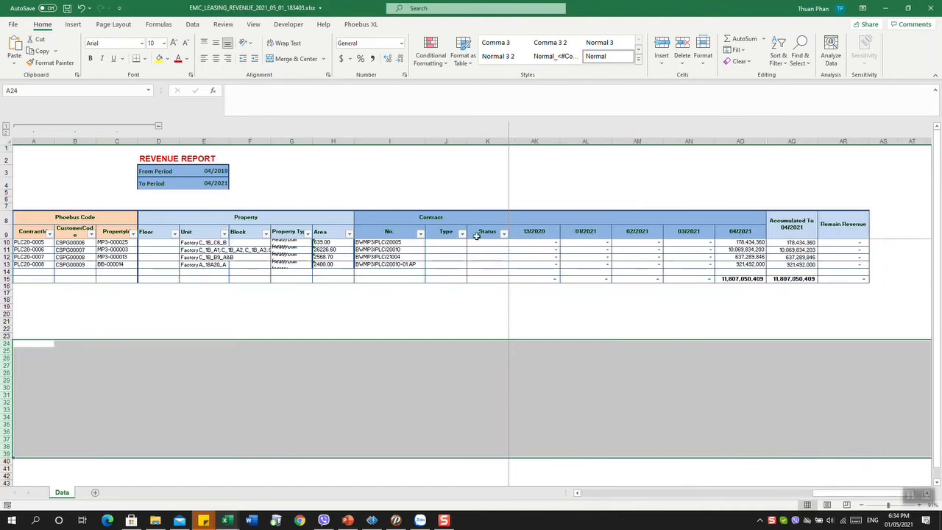
click(911, 498)
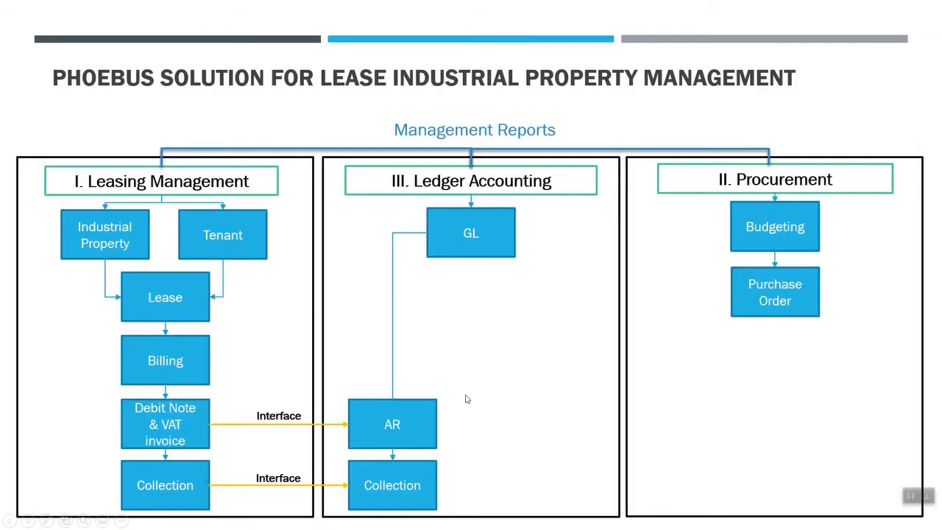
click(466, 399)
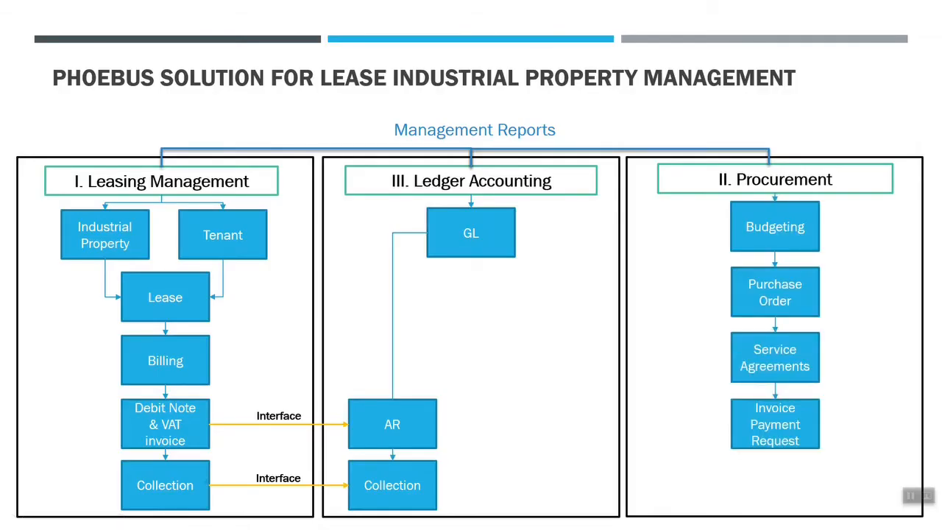
key(Right)
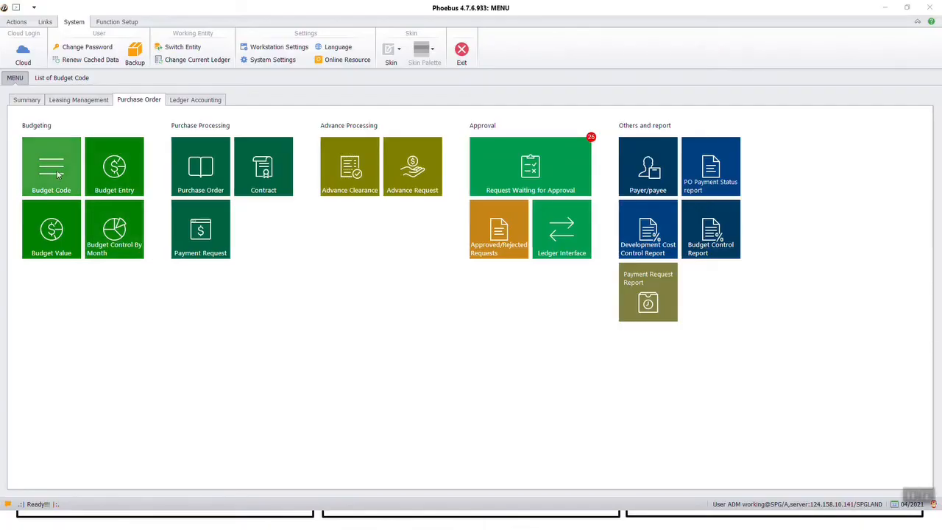
Open the purchase order module's list of budget codes and look through the codes and their names
click(58, 174)
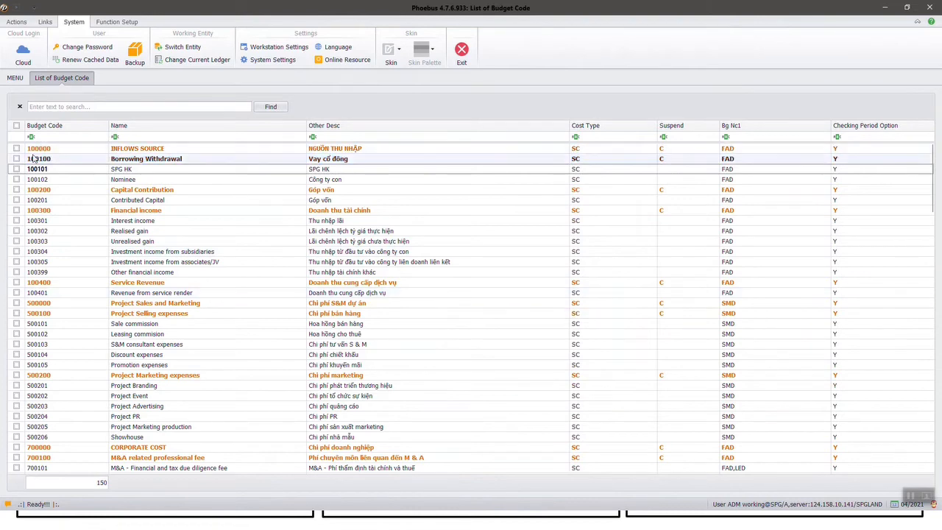
scroll(139, 236, down, 3)
scroll(136, 247, down, 9)
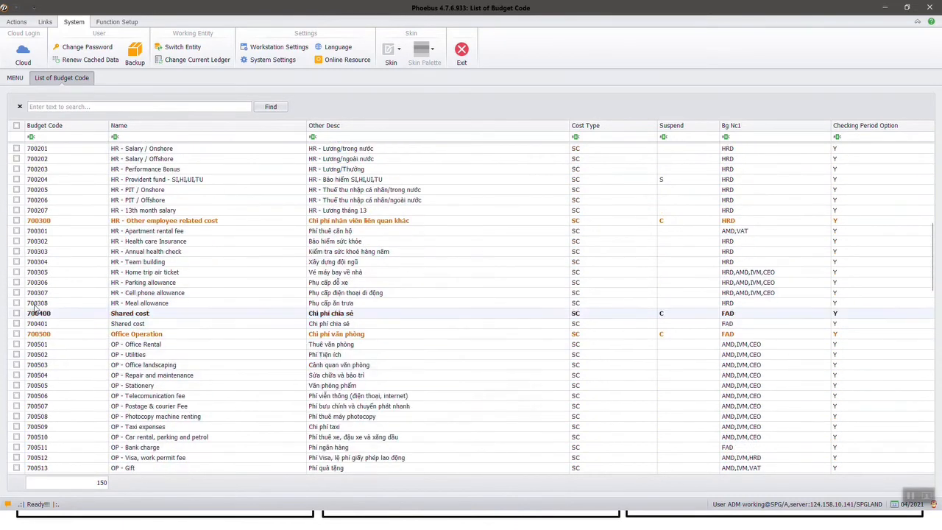
scroll(444, 312, down, 5)
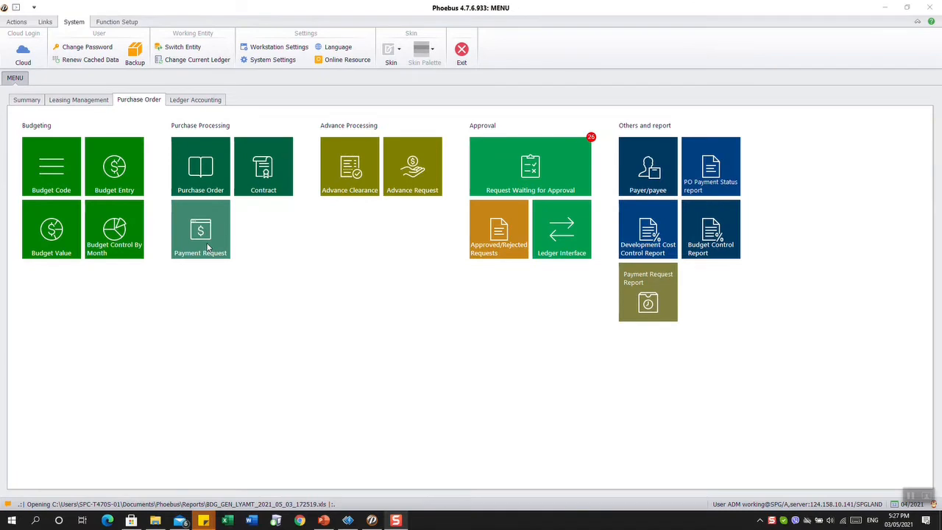
Start a budget entry for year 2021 and project SPGL Phu Gia Project, generating it from last year's actuals
click(98, 180)
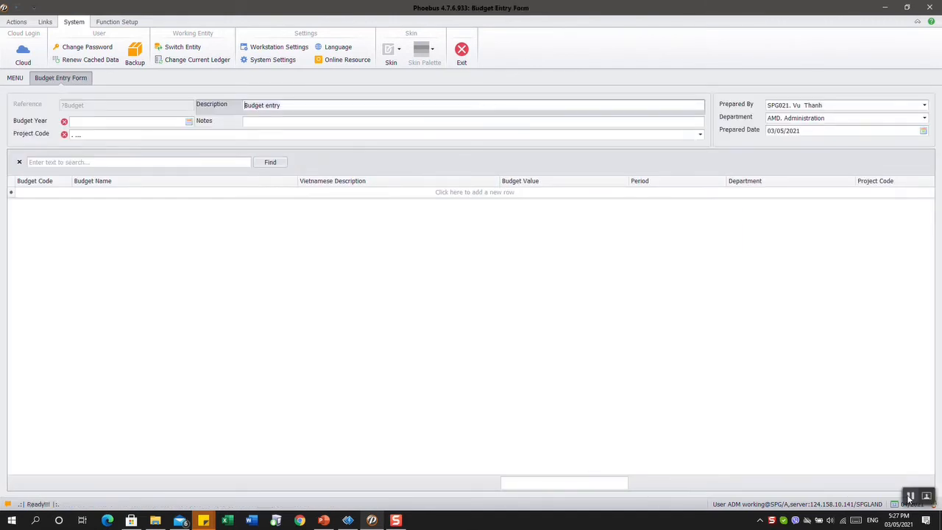
right_click(402, 290)
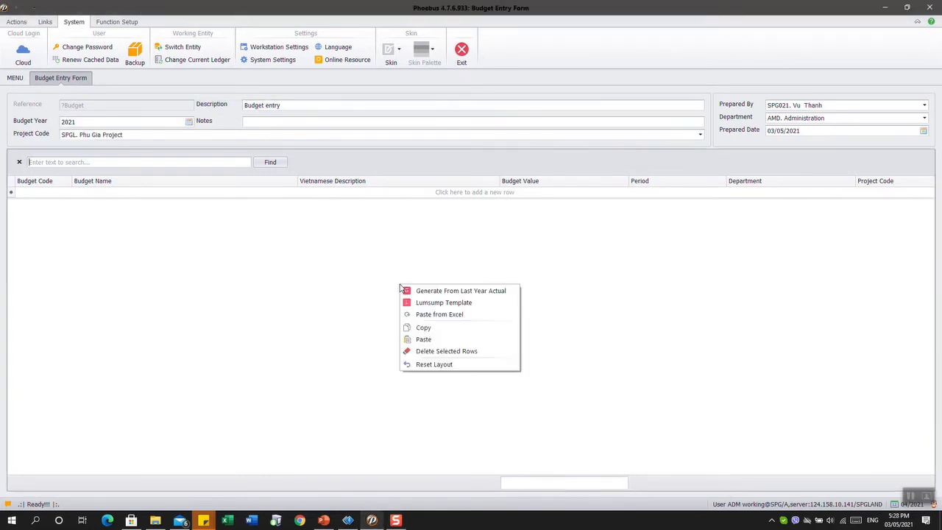
click(471, 292)
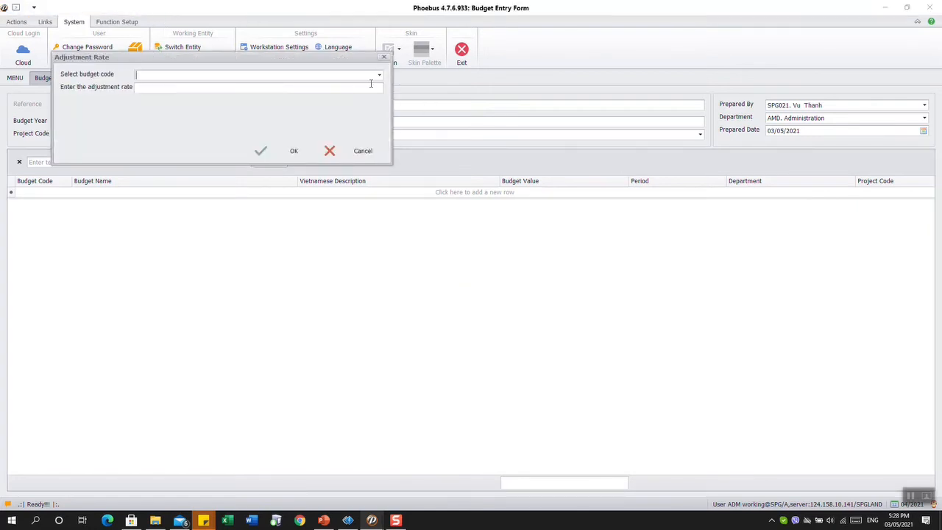
Choose all budget codes in groups 7005, 7006, 7007 and 7008 and generate the budget with an adjustment rate of 8
click(378, 76)
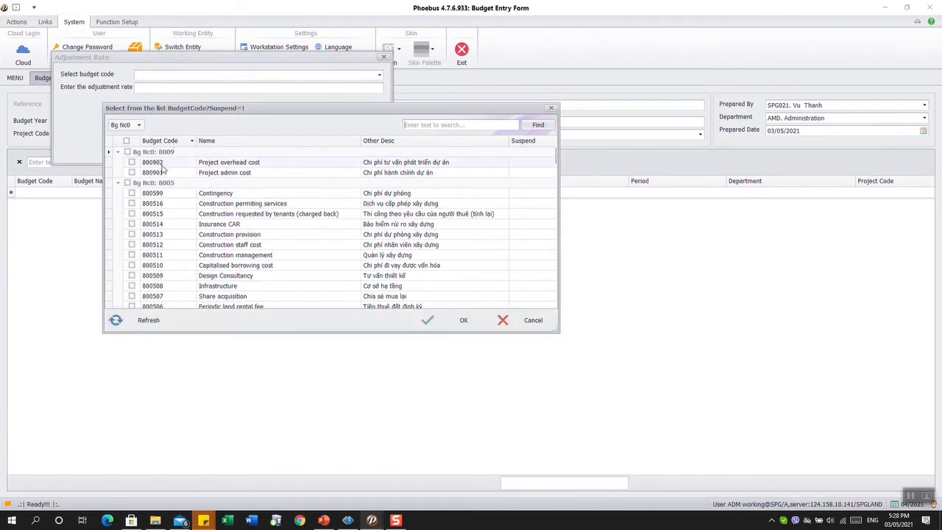
scroll(162, 169, down, 15)
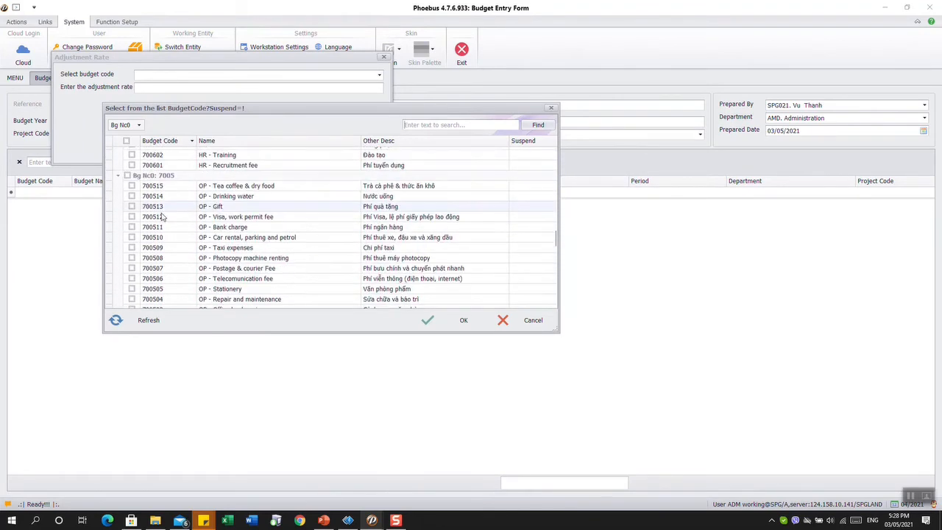
click(128, 179)
scroll(131, 243, up, 4)
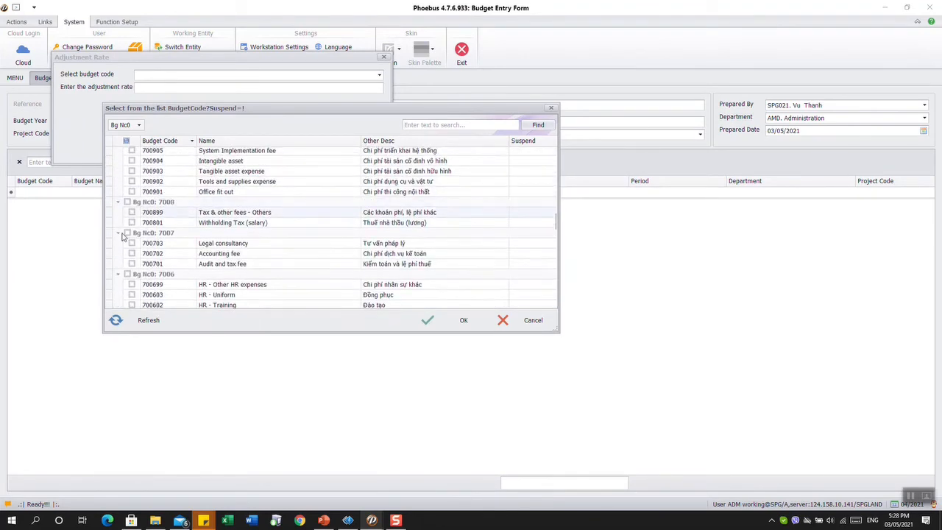
click(127, 275)
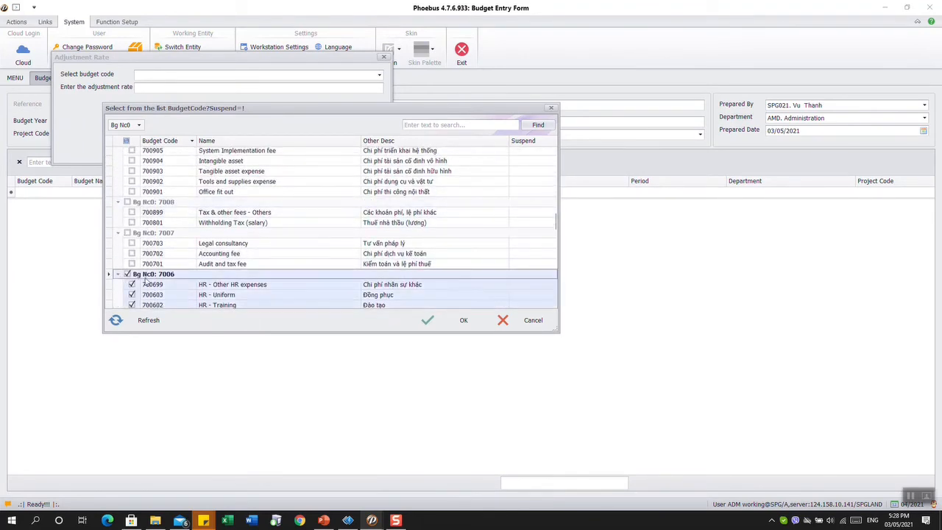
click(128, 233)
click(128, 201)
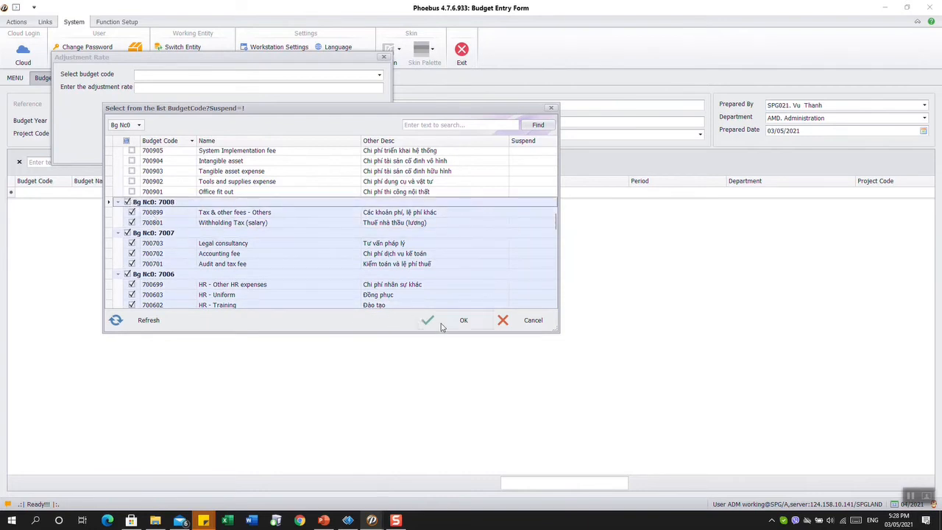
click(457, 320)
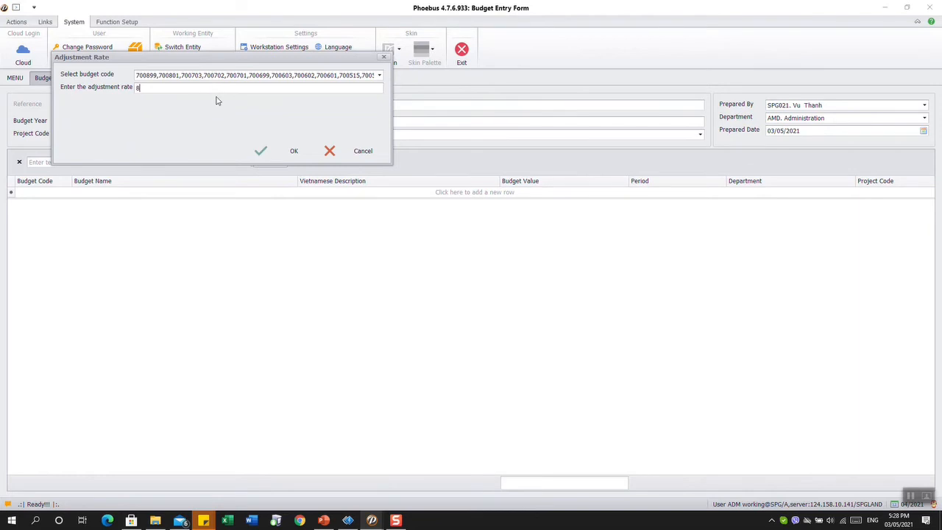
click(273, 151)
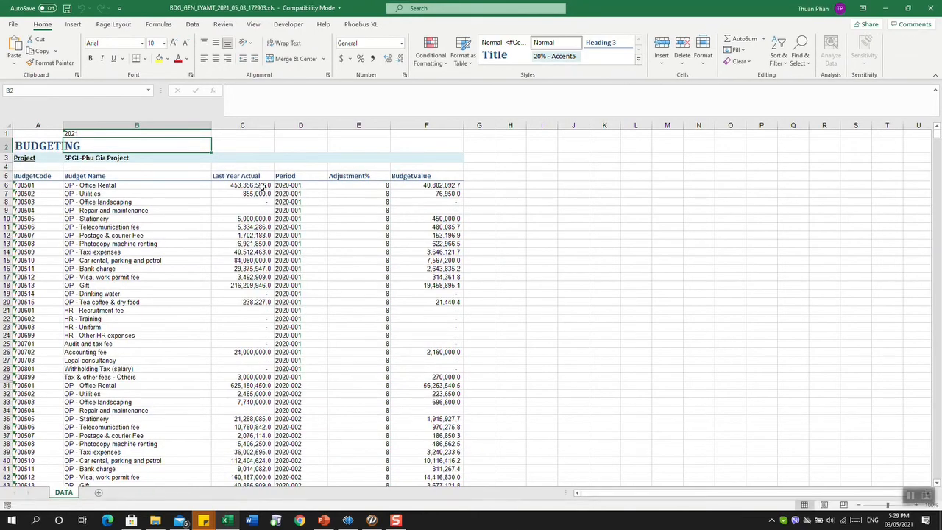
In the generated Excel budget, set the period 2020-001 adjustment to 10 for Office Rental and 20 for Tax & other fees - Others
click(263, 187)
click(363, 186)
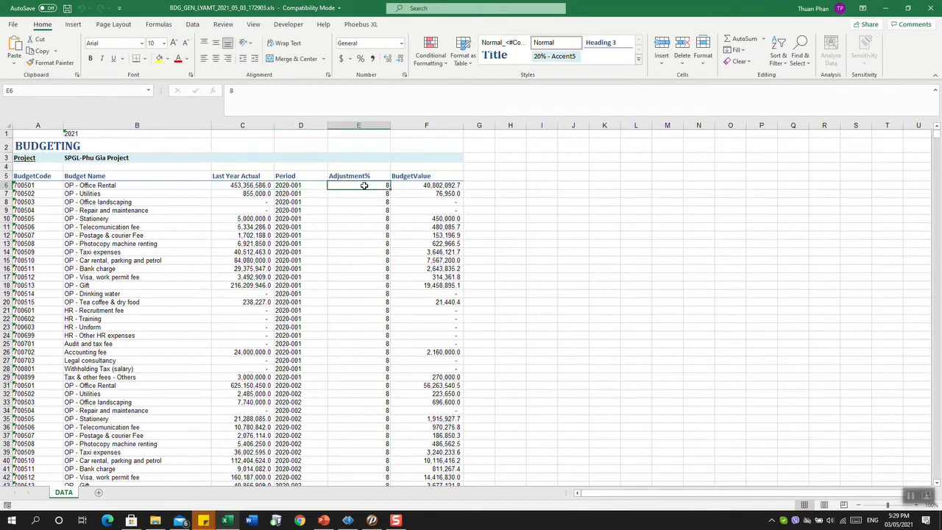
text(10)
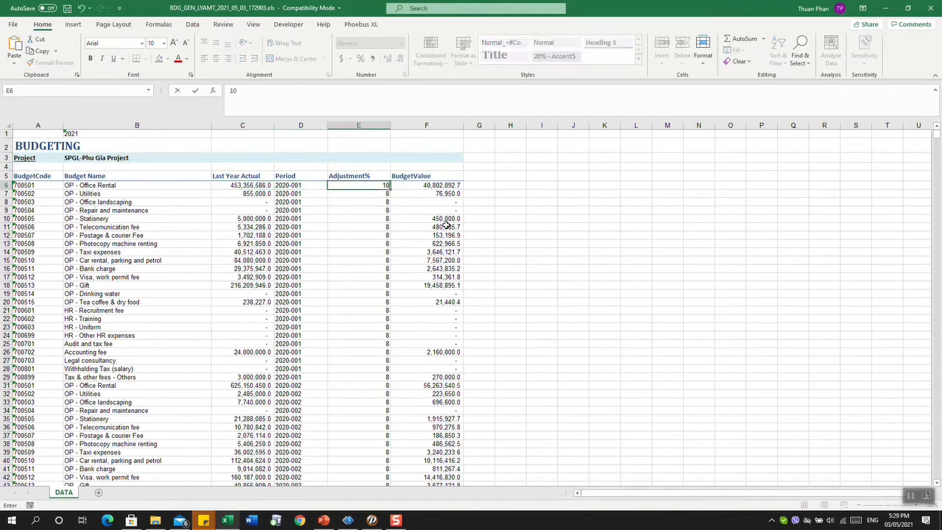
click(446, 226)
scroll(351, 290, down, 1)
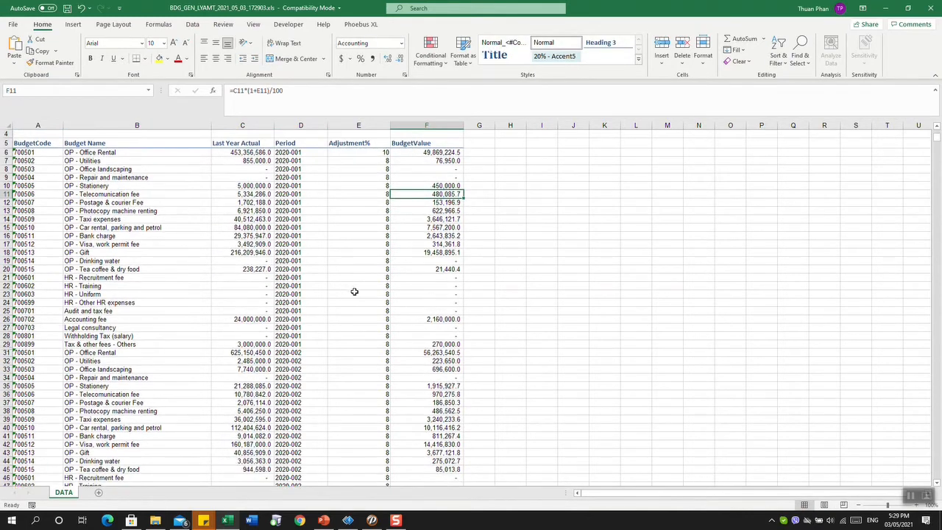
click(380, 344)
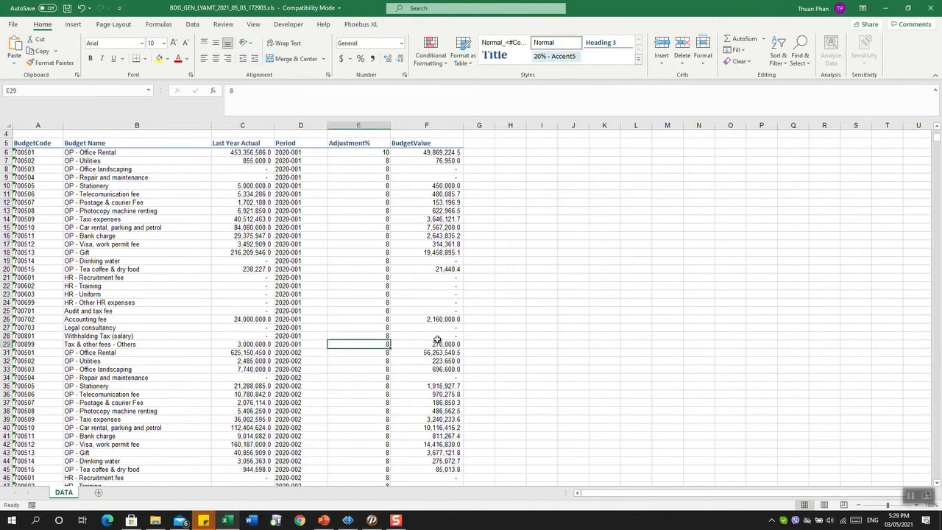
text(20)
click(437, 352)
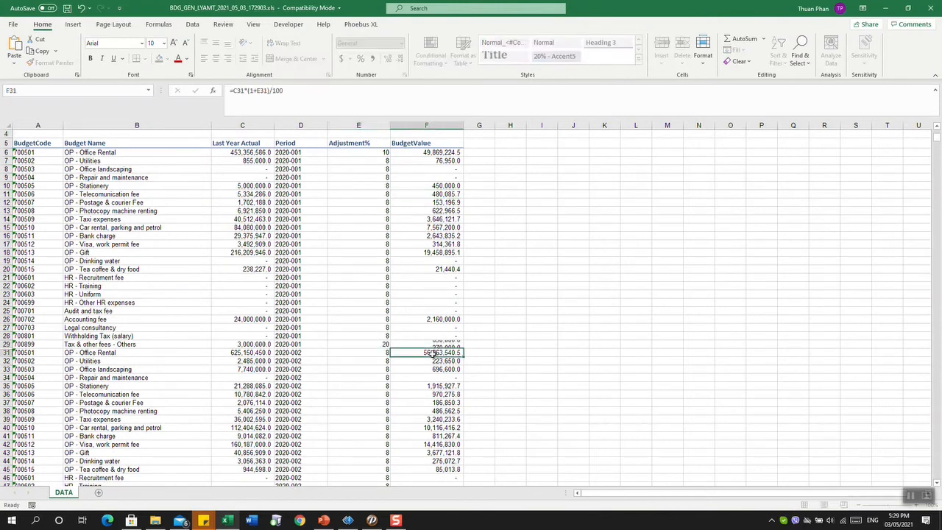
Copy the whole generated budget table, from the header row down to the last period 2020-012 row
scroll(352, 312, up, 1)
drag(29, 177, 456, 442)
scroll(363, 332, up, 2)
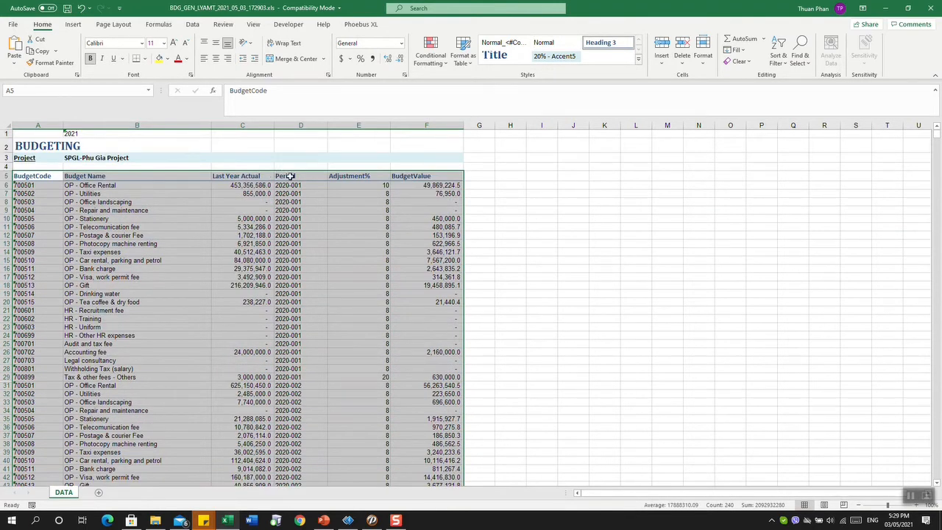
key(ctrl+shift+Down)
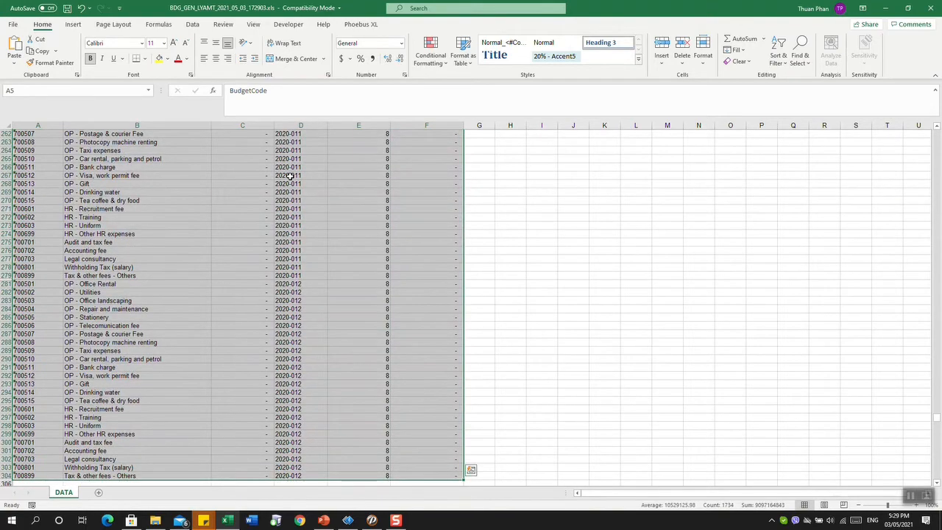
scroll(380, 172, up, 18)
scroll(380, 173, up, 20)
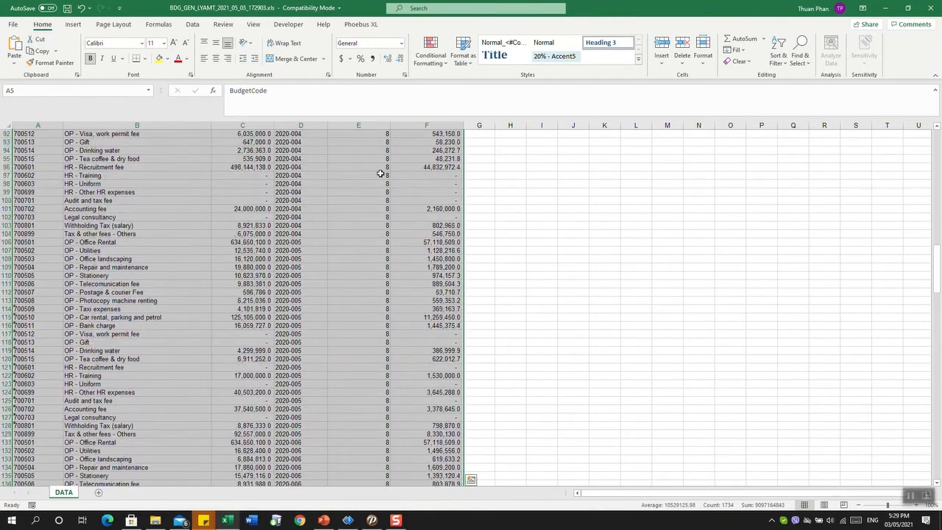
key(ctrl+c)
Switch to Phoebus, paste the copied Excel rows into the 2021 Phu Gia Project budget entry and submit it
click(886, 8)
right_click(328, 251)
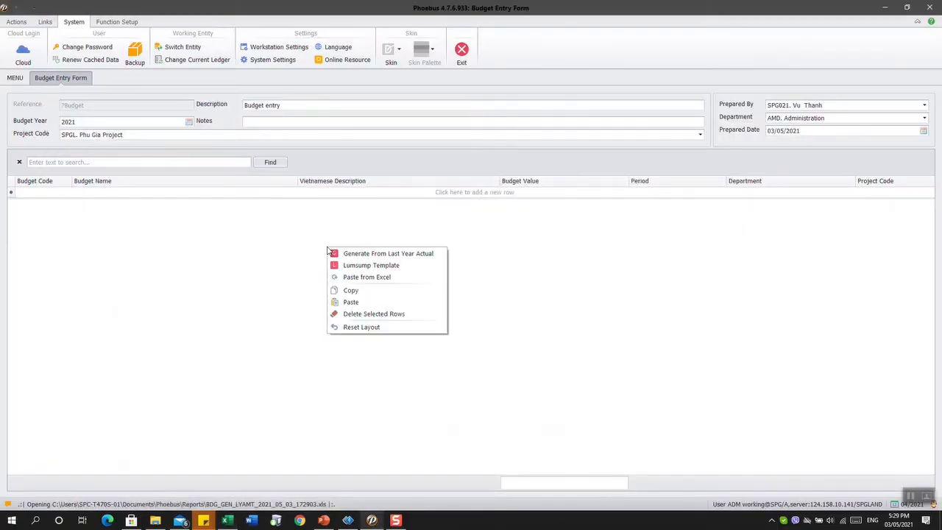
click(377, 279)
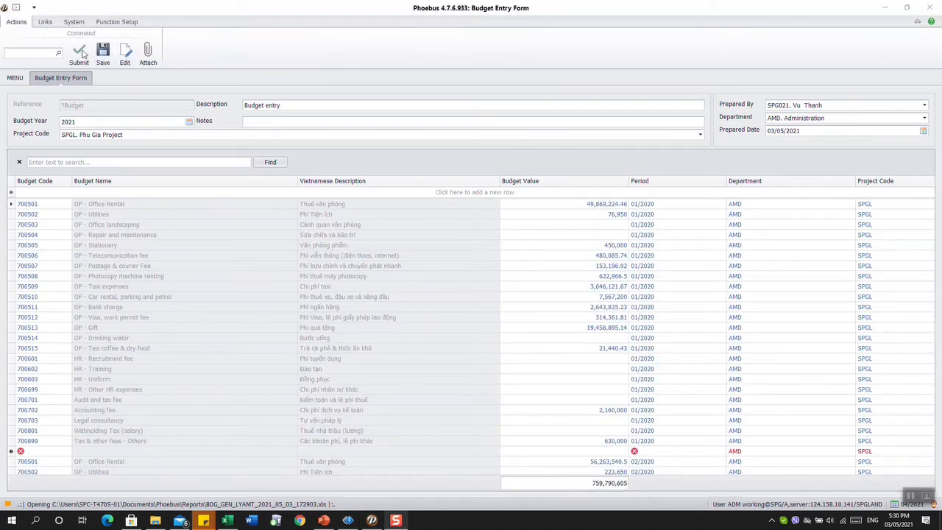
click(83, 53)
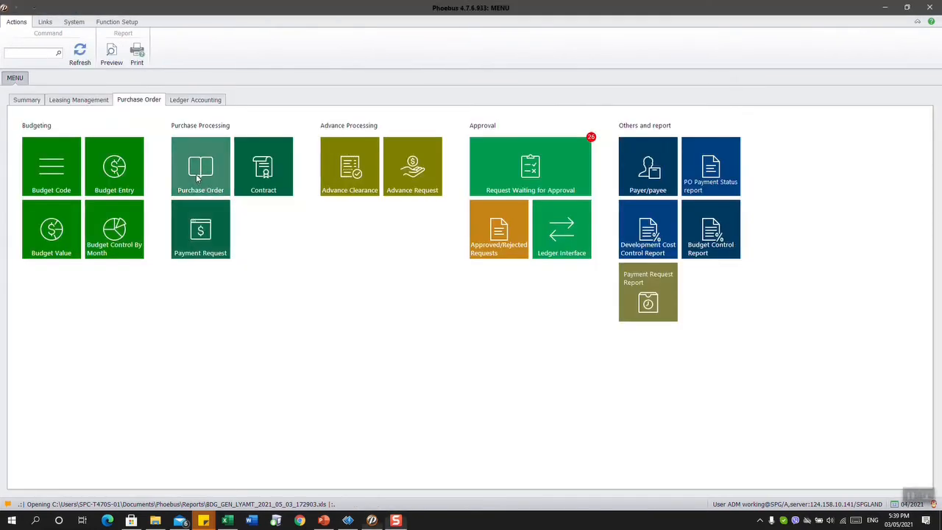
Create and submit an Administration direct-award purchase order for Japan trip accommodation: budget code 701002, quantity 1, unit price 71,000 USD, VAT rate 10
click(197, 177)
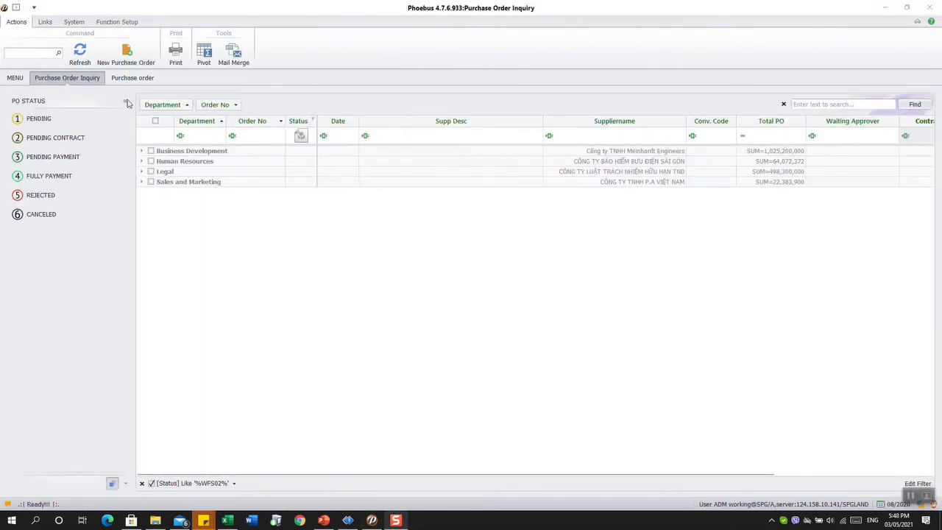
click(122, 66)
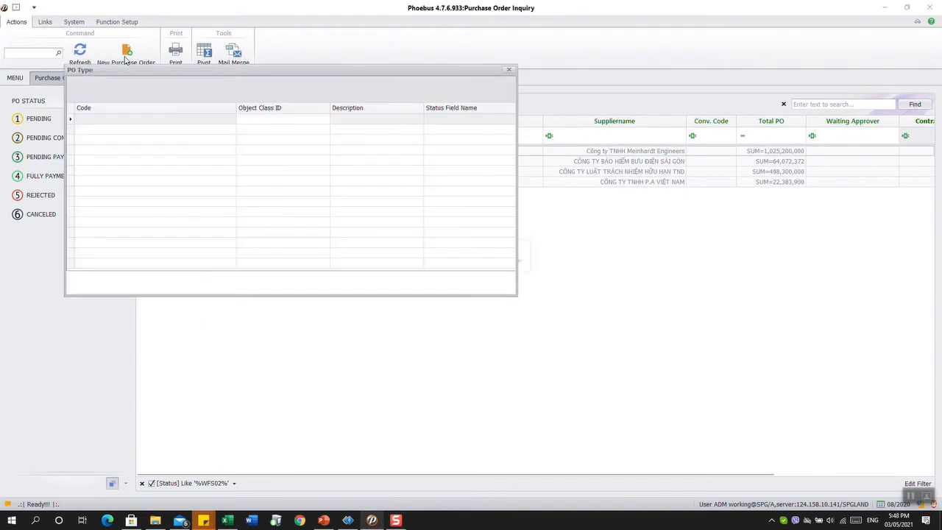
double_click(152, 121)
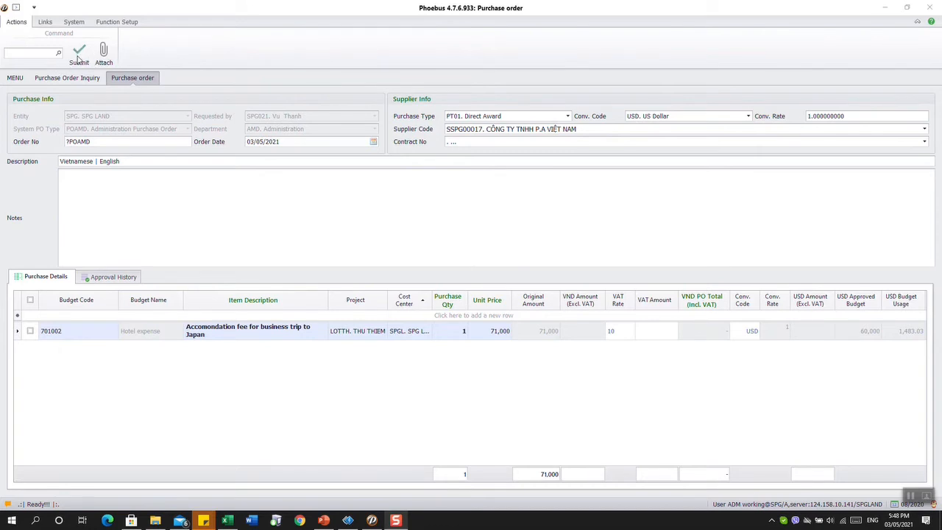
click(78, 57)
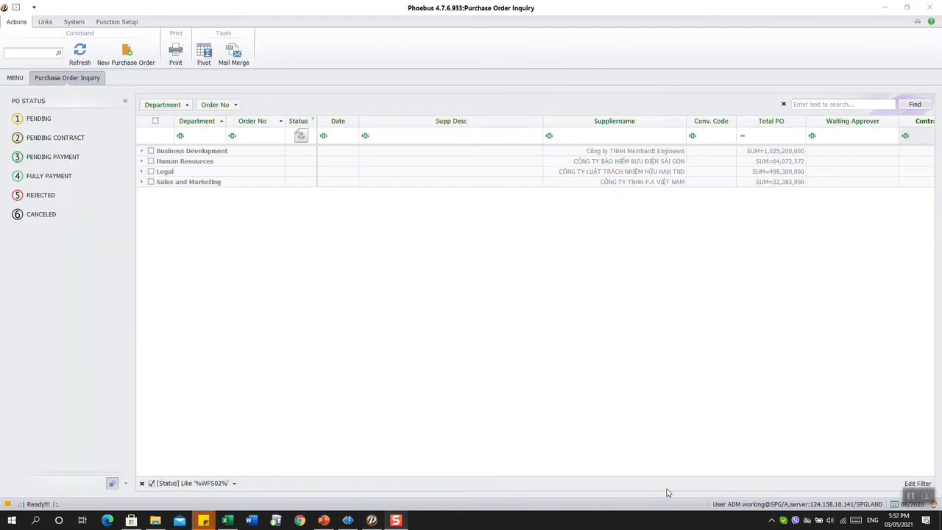
Open the requests waiting for approval and view the payment requests and the purchase orders
click(21, 78)
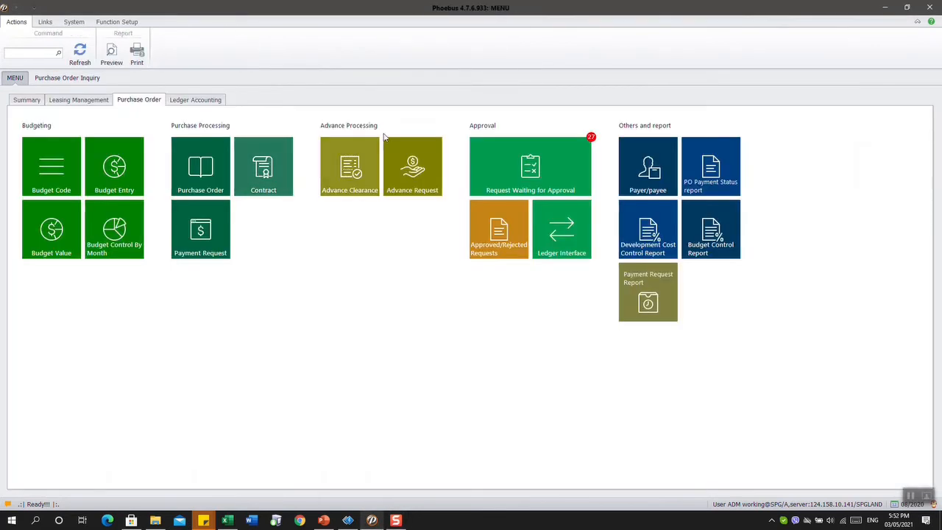
click(534, 168)
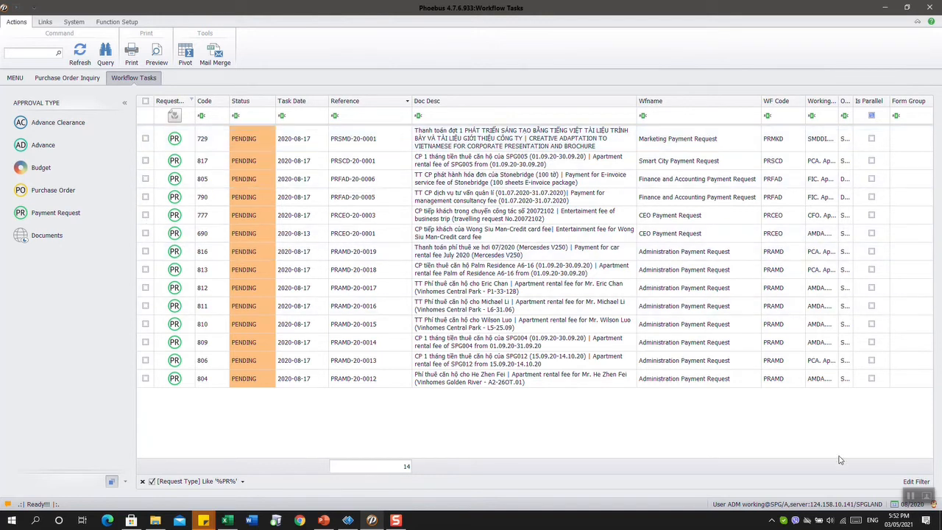
click(78, 212)
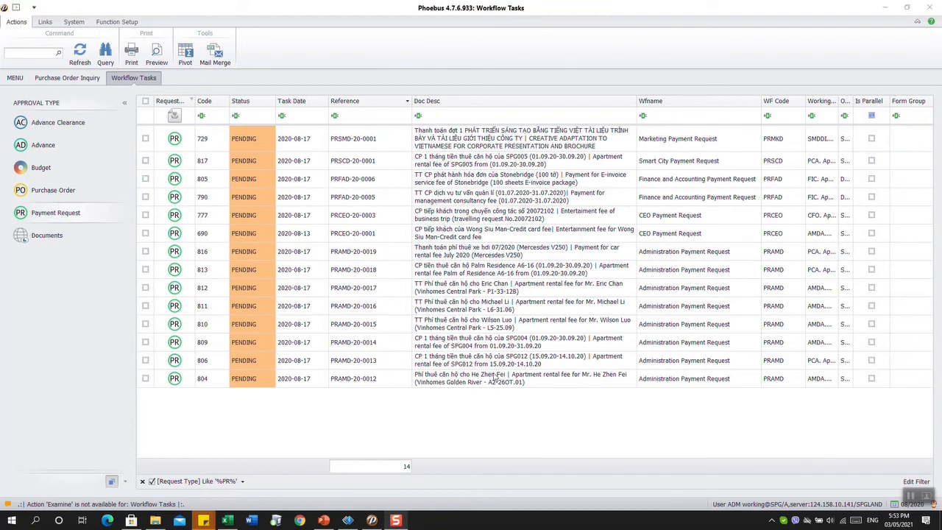
click(53, 190)
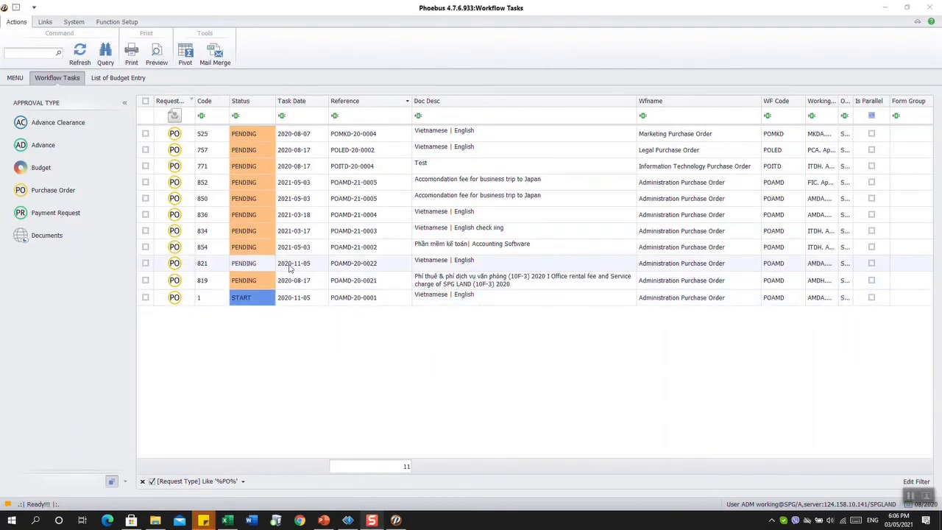
Open the pending Accounting Software purchase order, try to approve it and dismiss the budget status check
double_click(386, 247)
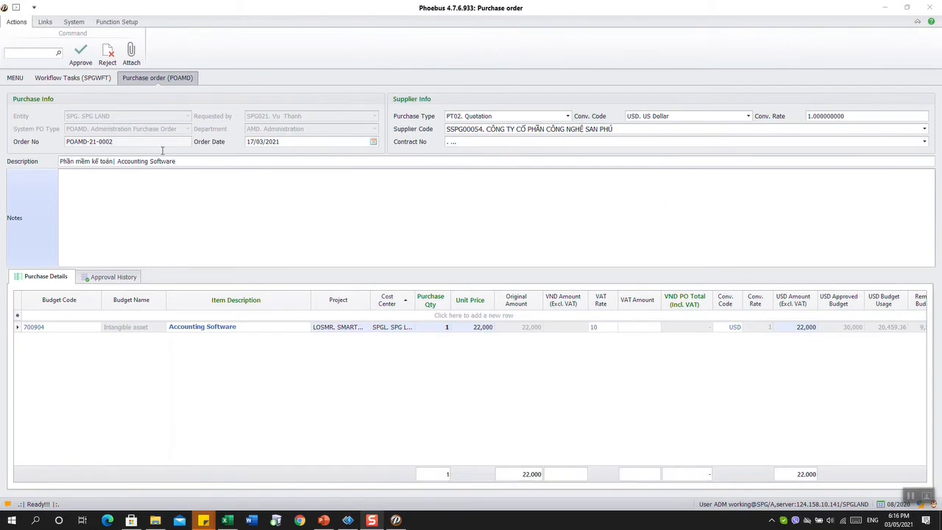
click(81, 56)
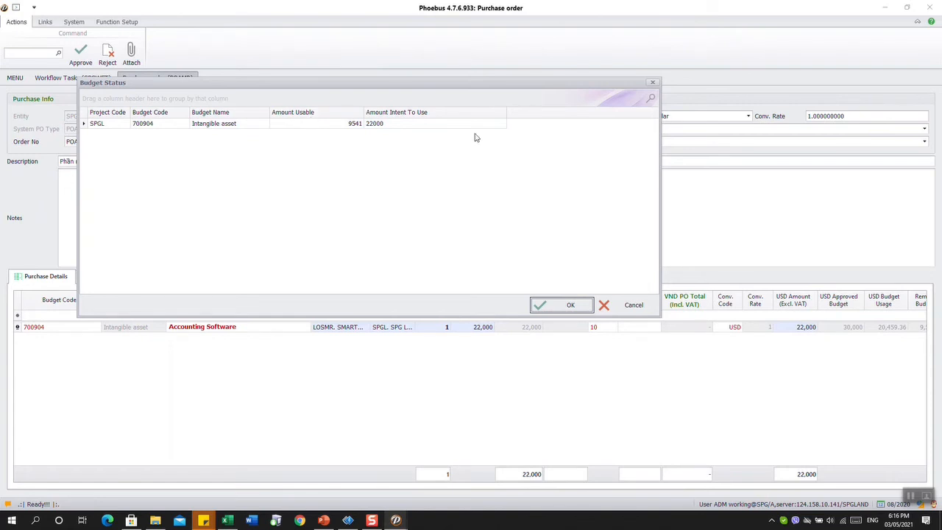
click(652, 82)
mouse_move(19, 329)
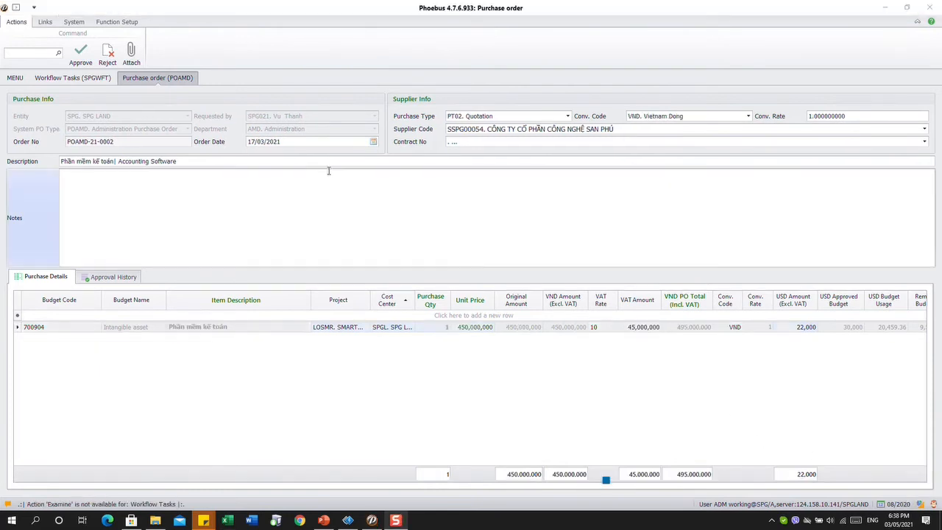
Attach Phoebus_Introduction_(1).pptx from the desktop to the Quotation item of the purchase order's document check list
click(131, 58)
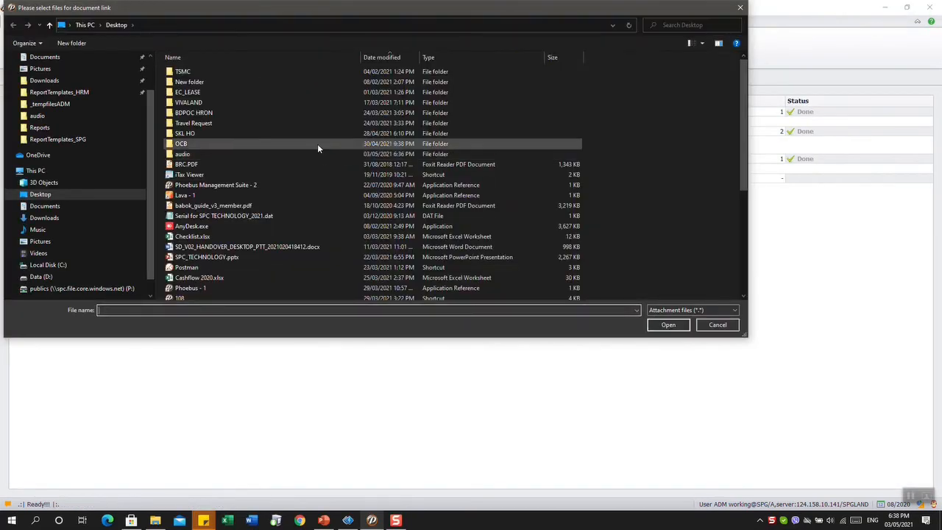
scroll(317, 152, down, 5)
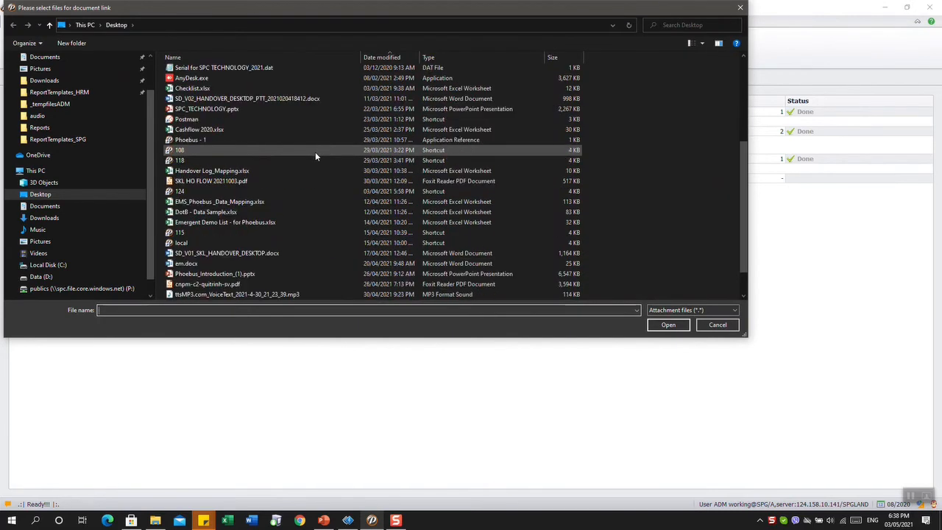
click(253, 274)
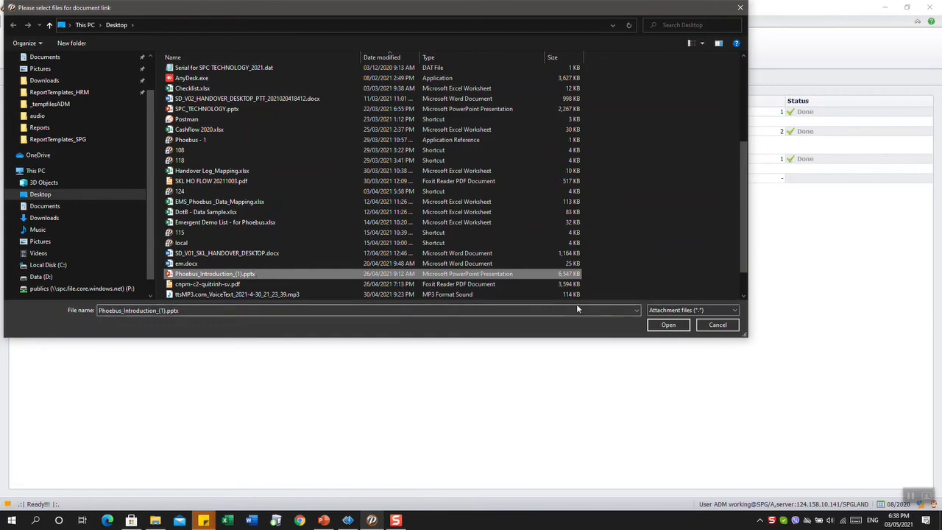
click(667, 324)
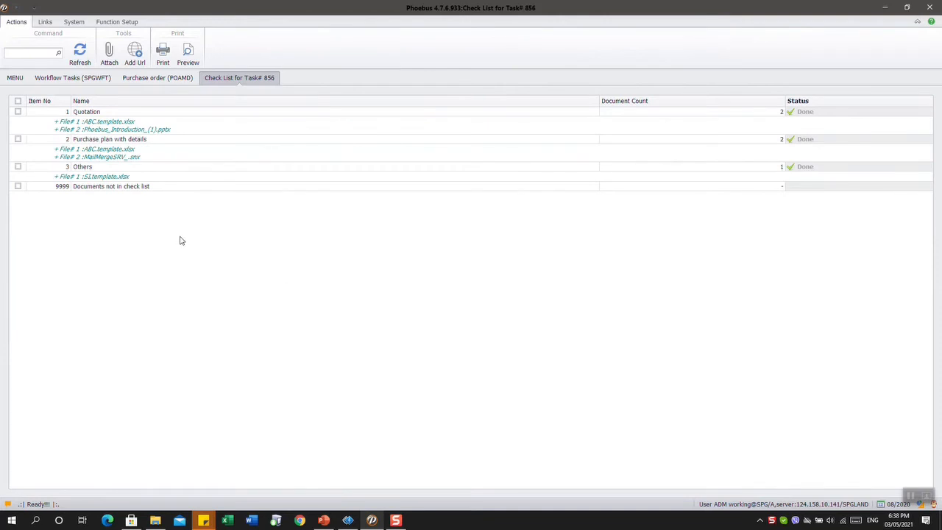
Open the check list's attached files, view the WDTInfo and ReportVariables sheets of the workbook, and close the check list
click(147, 132)
click(164, 131)
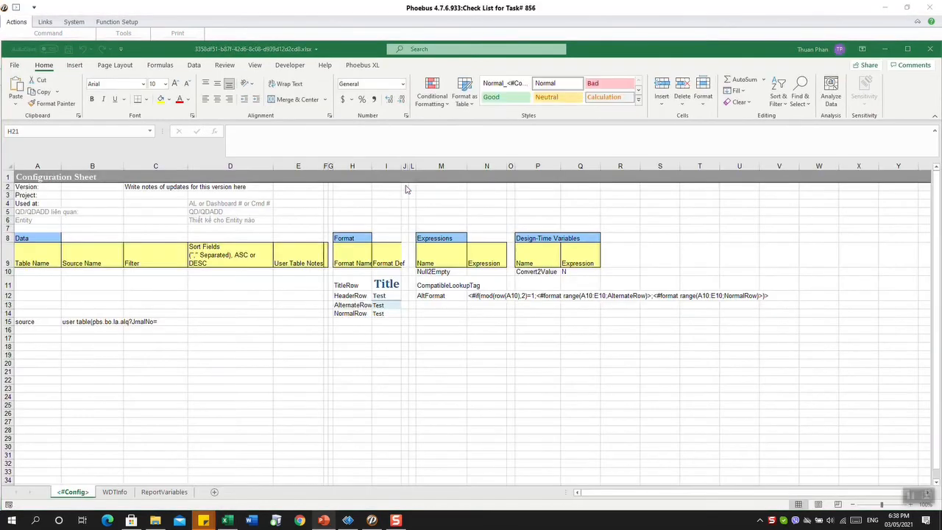
click(124, 494)
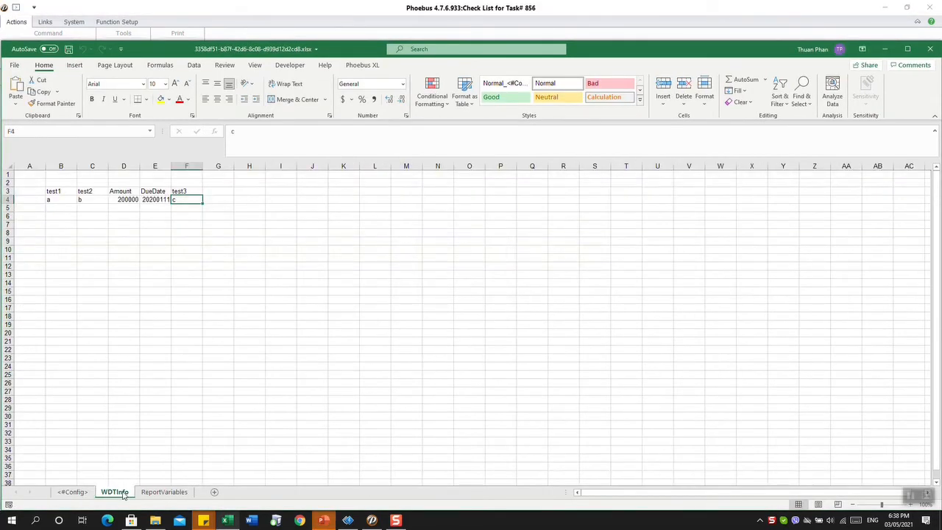
click(160, 494)
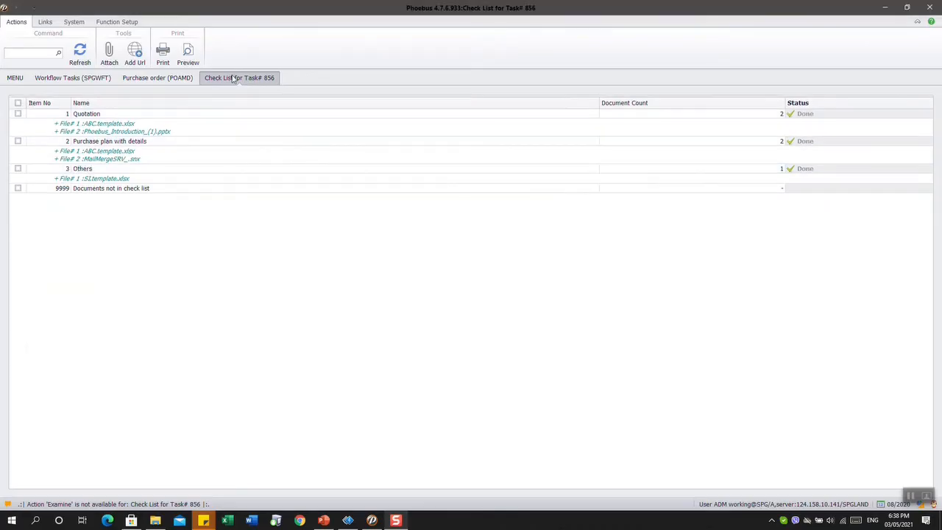
right_click(240, 78)
click(243, 82)
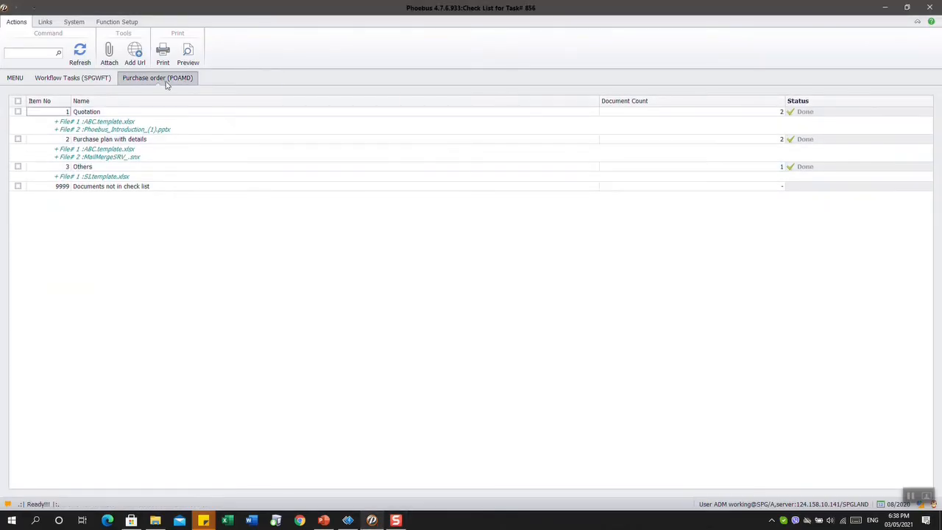
Review the approval history of the Accounting Software purchase order from start to end
click(169, 78)
click(122, 281)
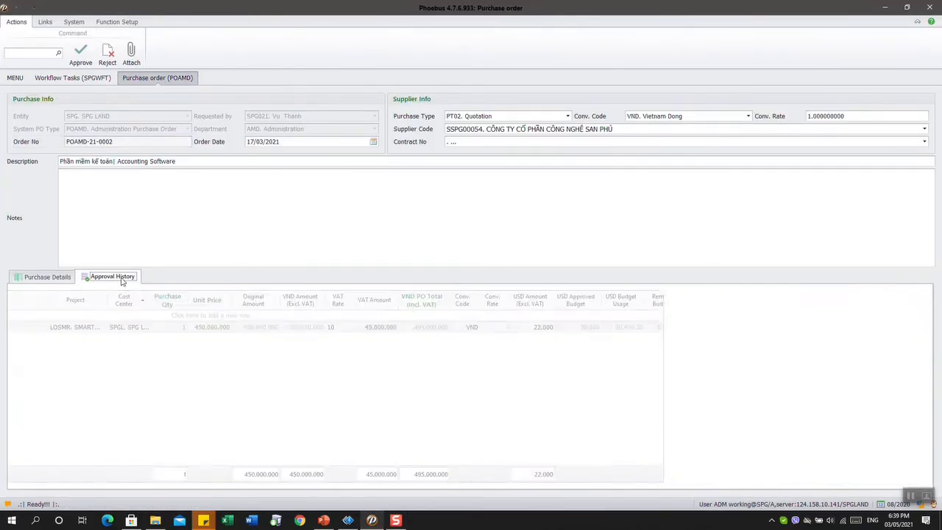
scroll(444, 343, down, 1)
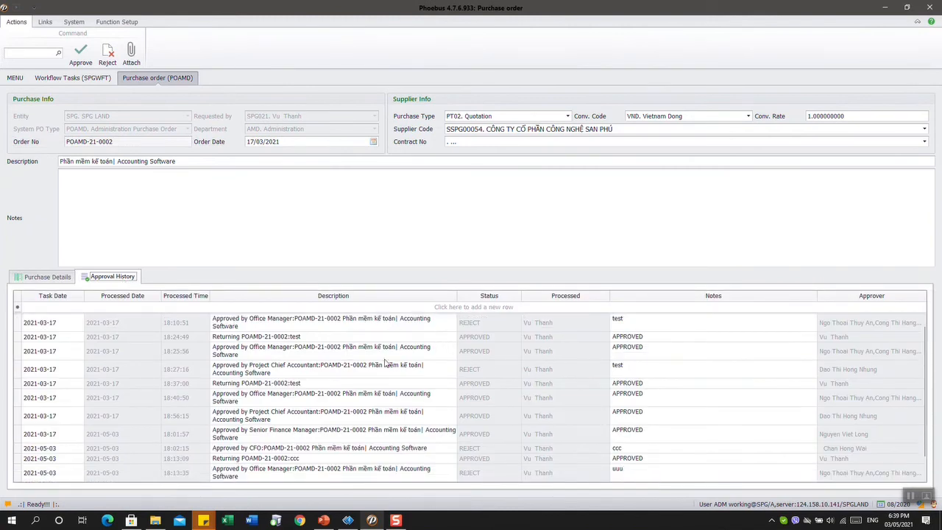
scroll(384, 364, down, 1)
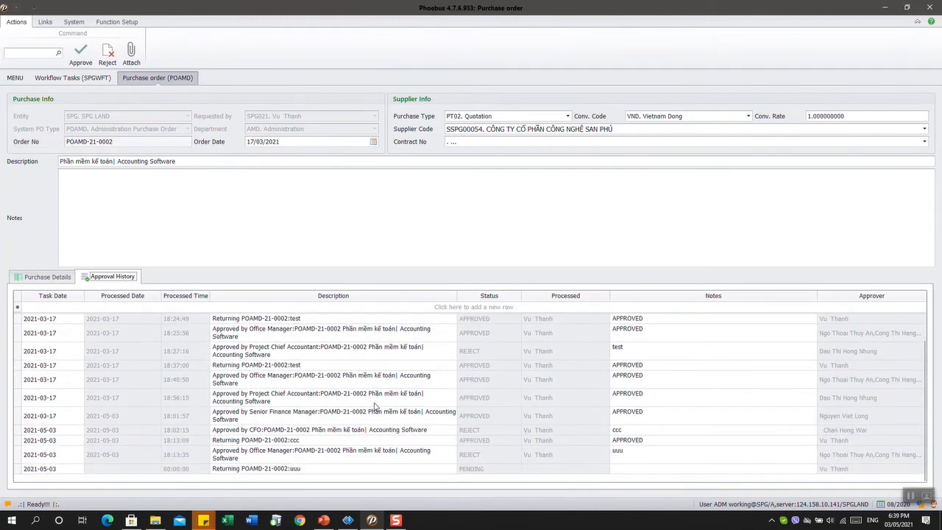
scroll(368, 406, up, 2)
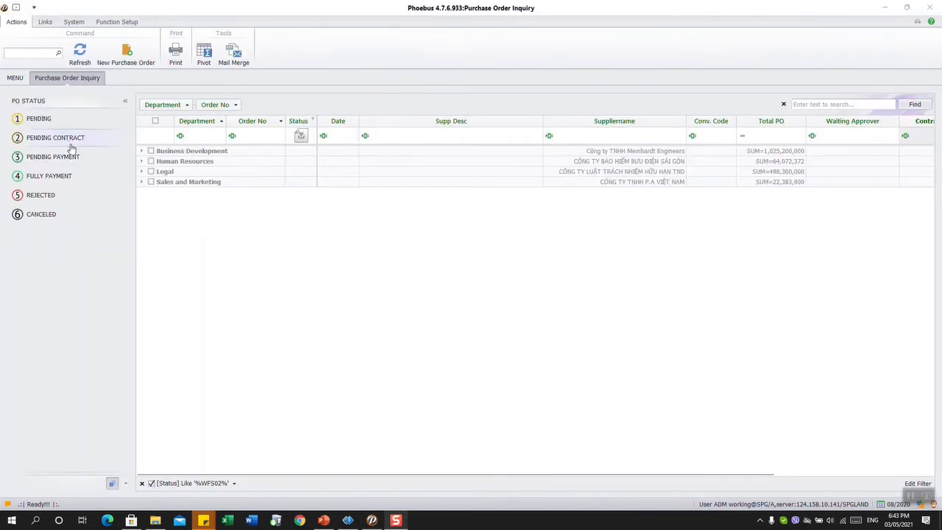
Expand the pending-contract purchase orders, start a contract from Business Development's Engineering Due Diligence order and check its Addendum and Paid sections
right_click(184, 109)
click(210, 114)
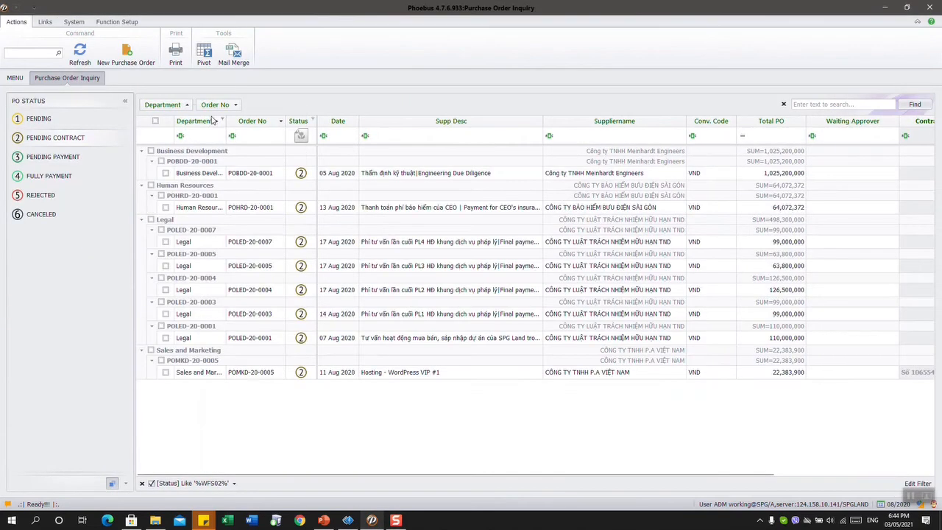
click(166, 174)
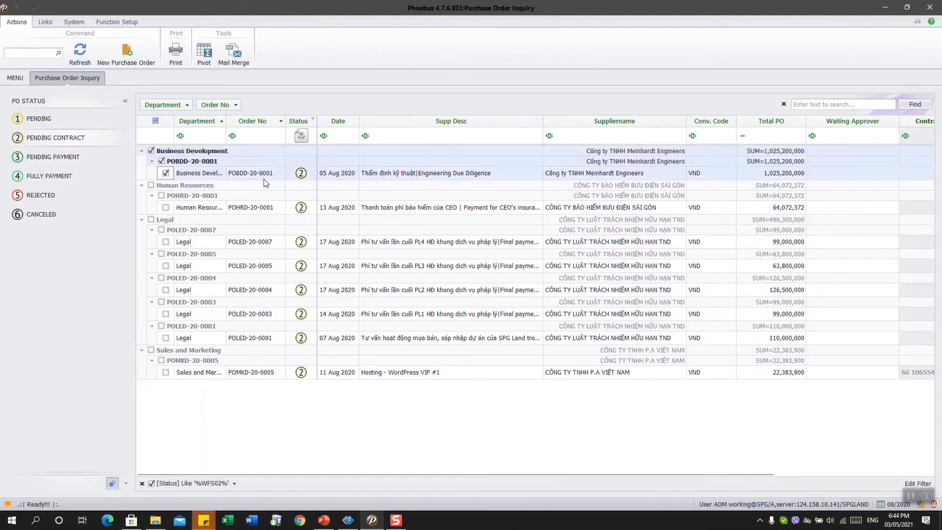
right_click(426, 178)
click(484, 199)
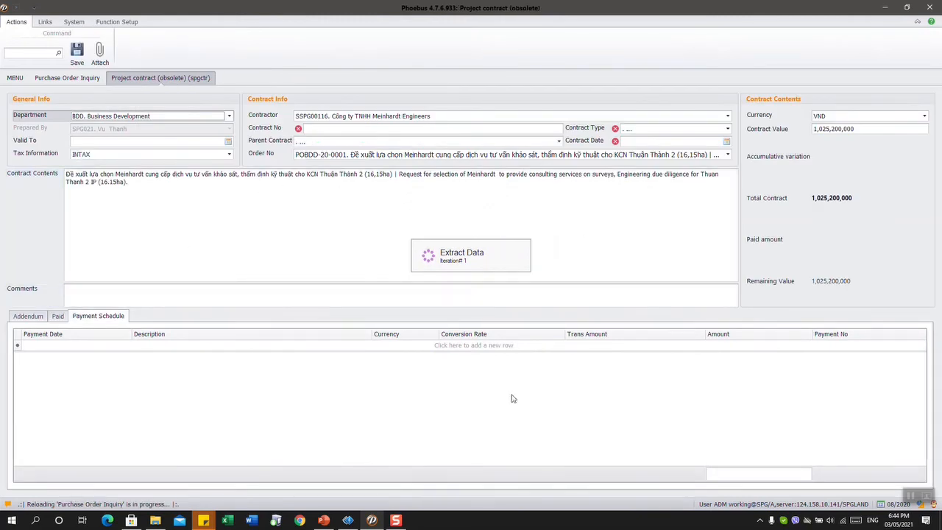
click(38, 319)
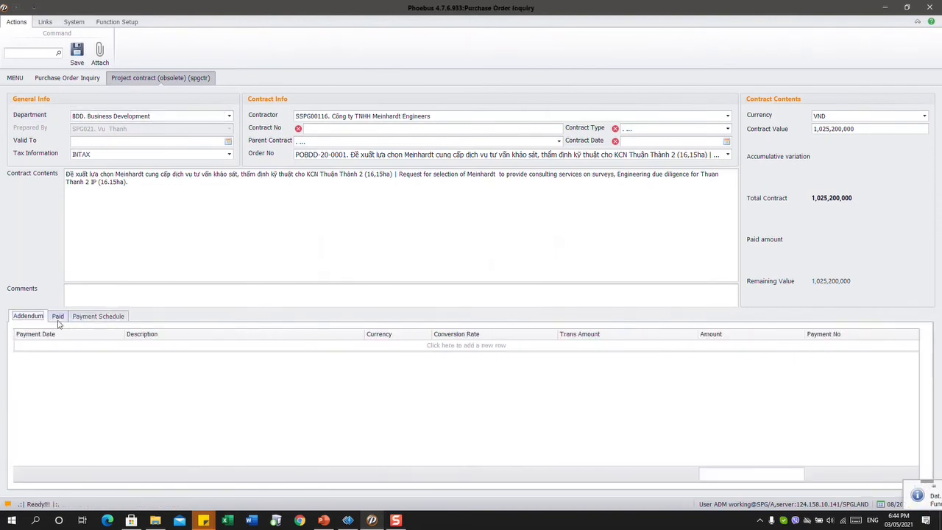
click(57, 316)
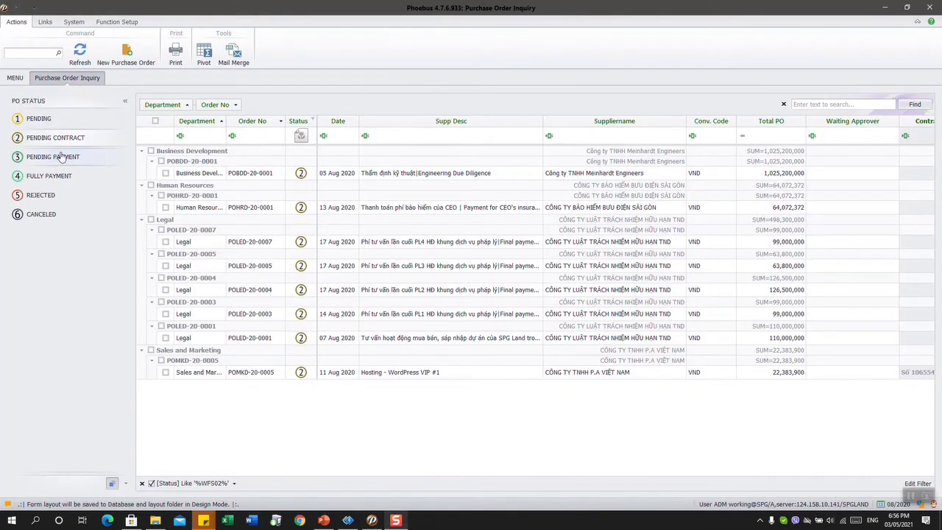
List the pending-payment purchase orders, select all lines of Finance and Accounting order POFAD-20-0004 and transform them into a payment request
click(59, 157)
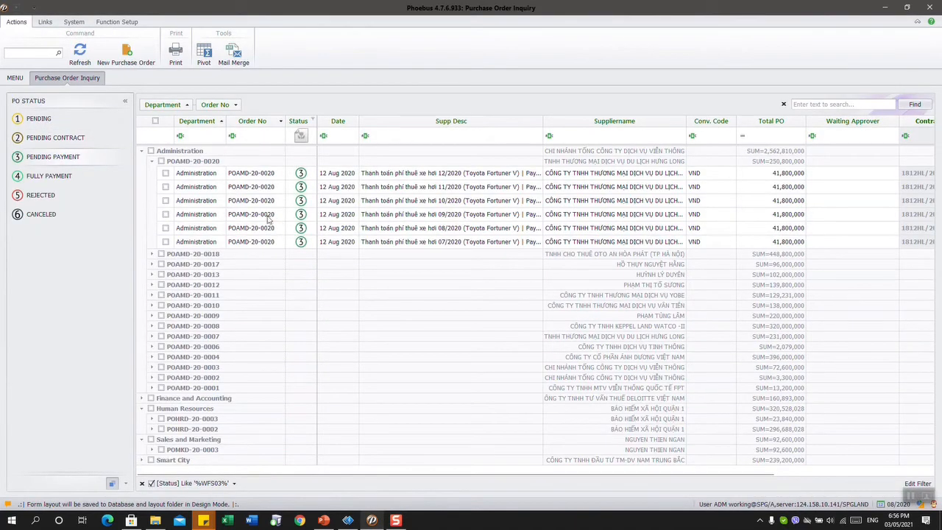
click(153, 161)
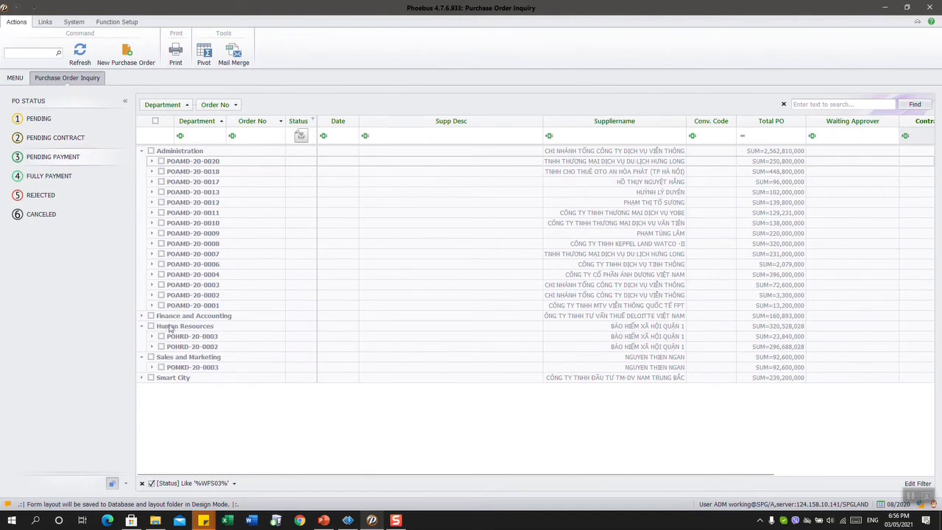
click(143, 316)
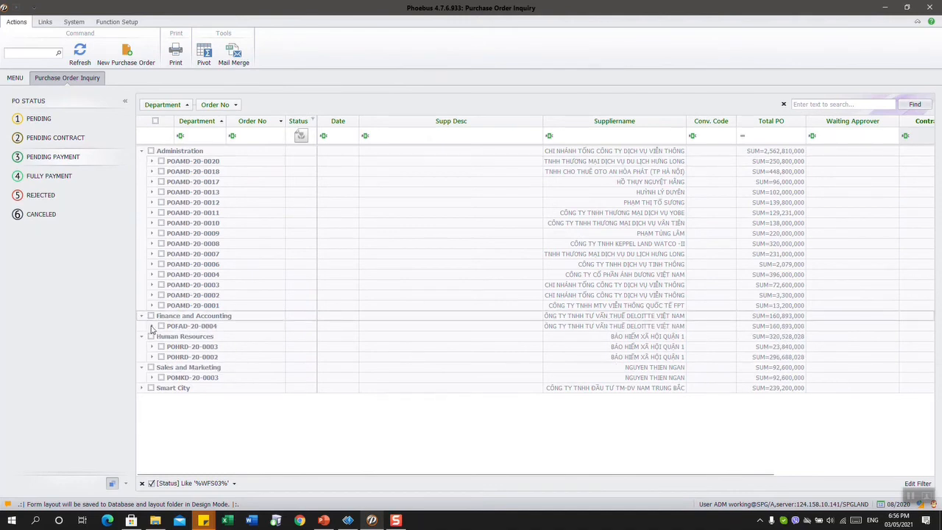
click(152, 327)
click(162, 326)
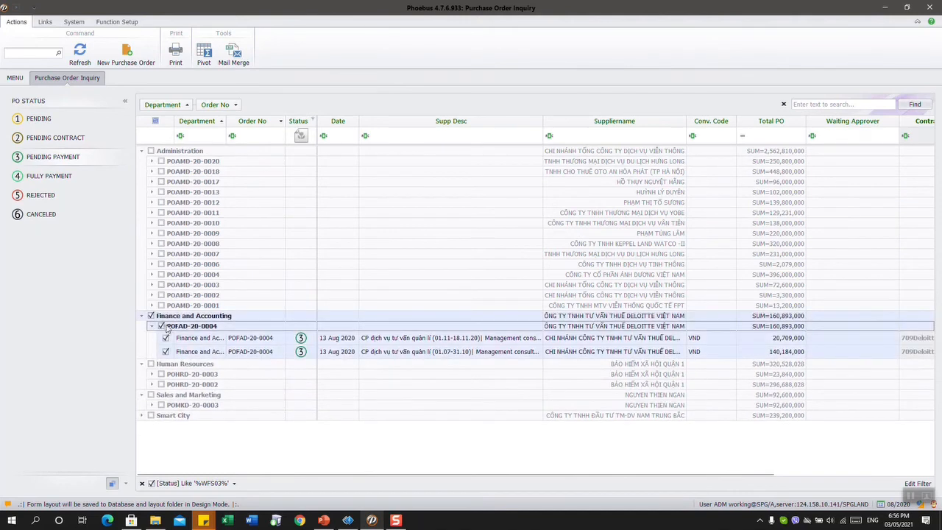
right_click(396, 338)
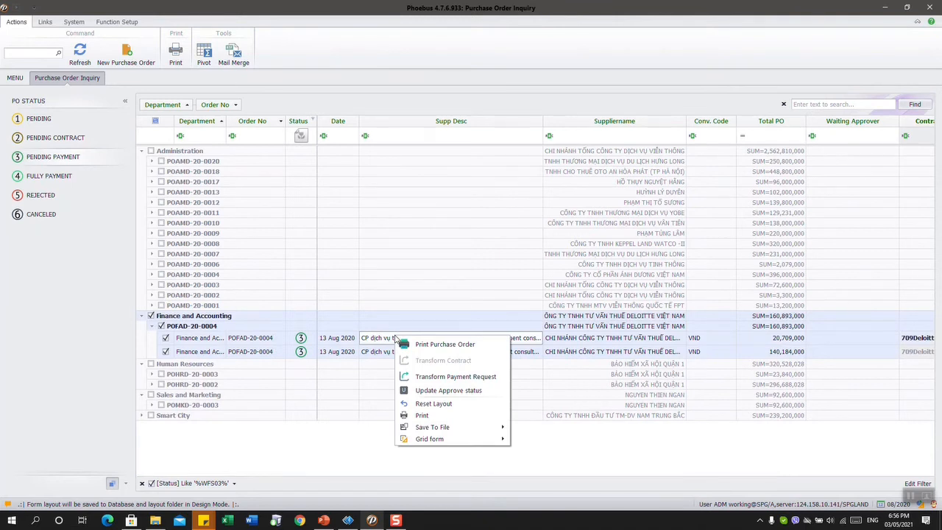
click(433, 377)
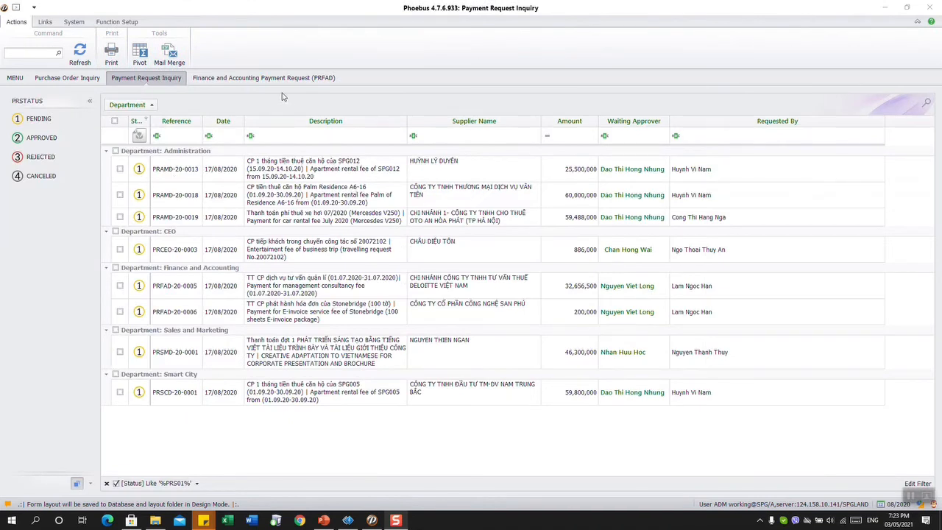
Review the approval history of management consultancy payment request PRFAD-20-0005 and expand all departments in the approved payment requests
double_click(342, 282)
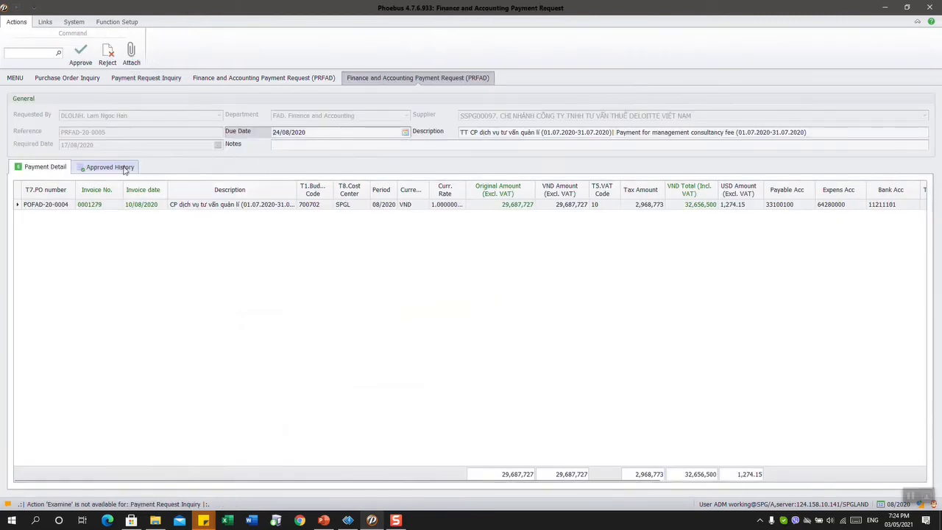
click(124, 168)
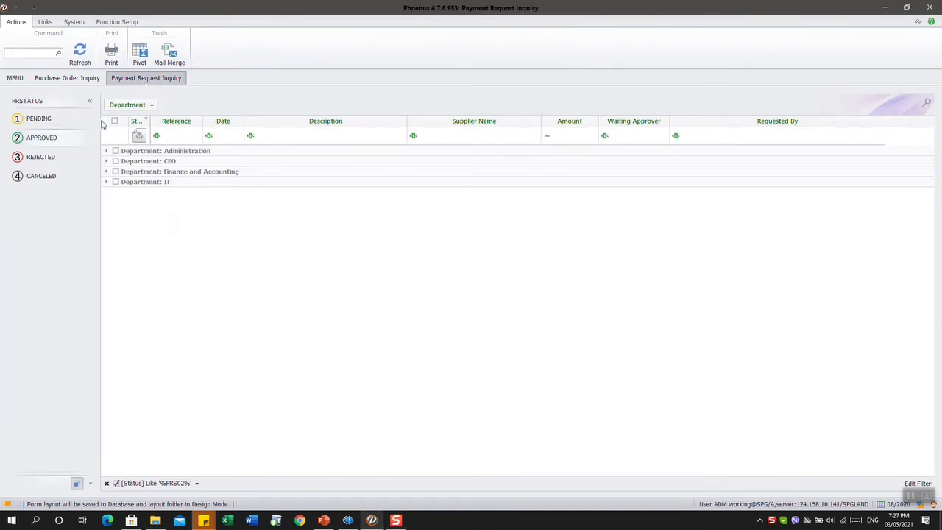
right_click(125, 105)
click(163, 108)
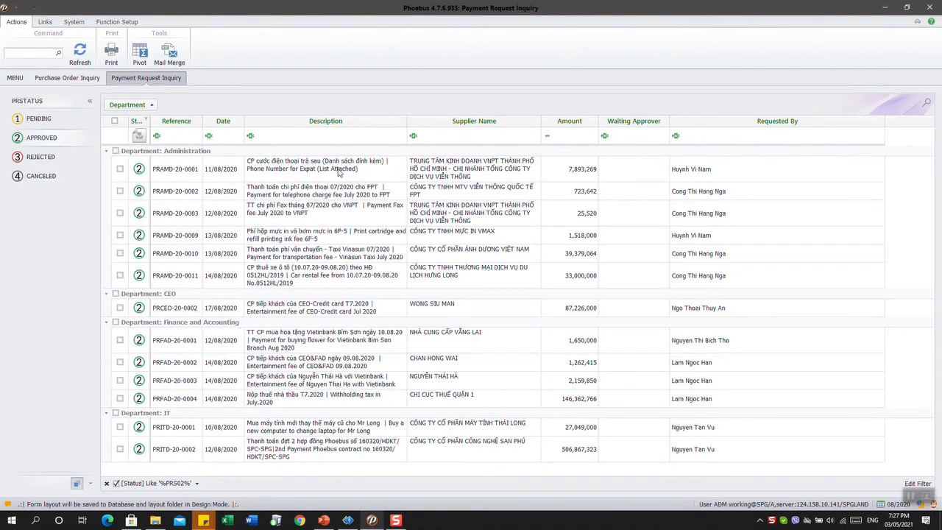
Load the PR_EXPENSE ledger interface, run a test on all lines of transaction PRAMD-20-0002, and close the interface
click(22, 78)
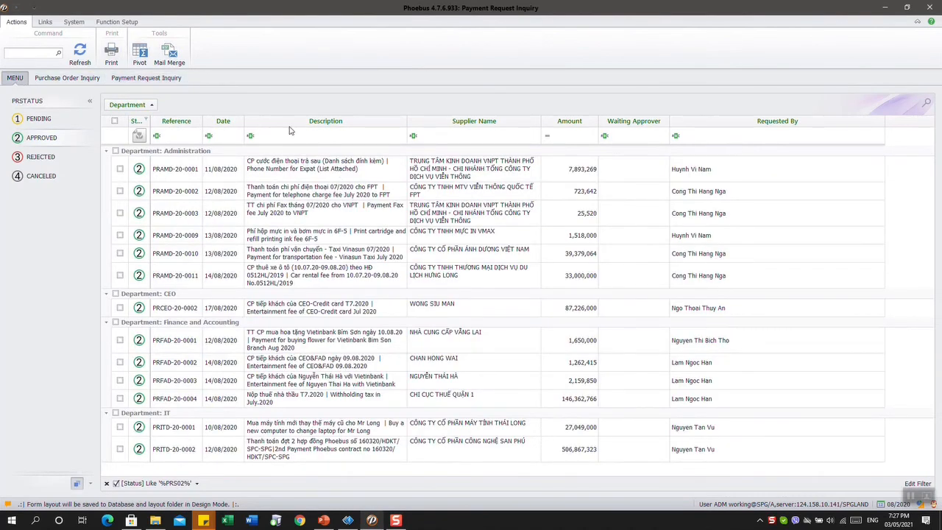
click(587, 208)
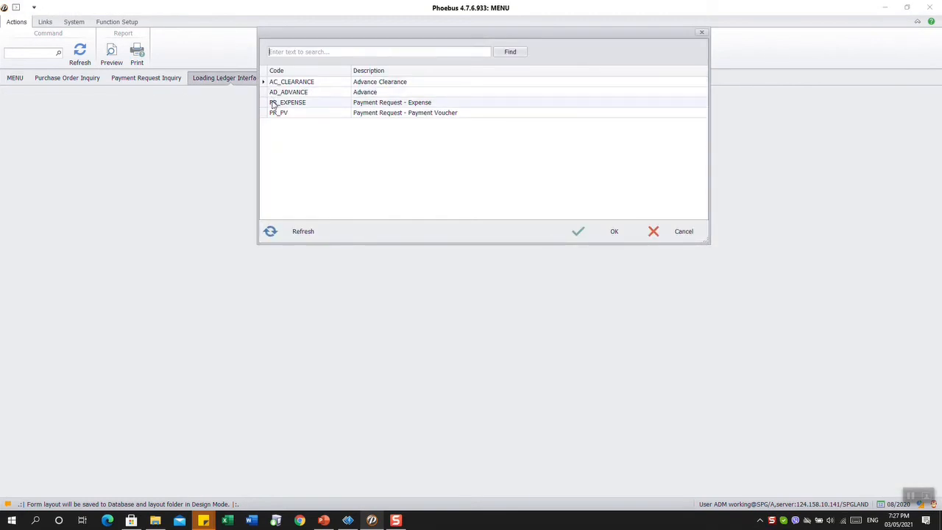
double_click(276, 105)
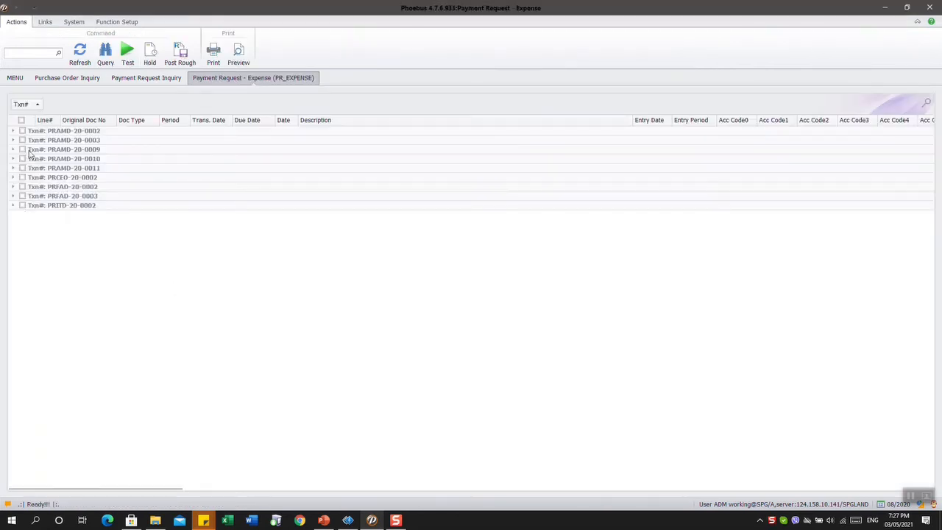
click(12, 131)
click(22, 132)
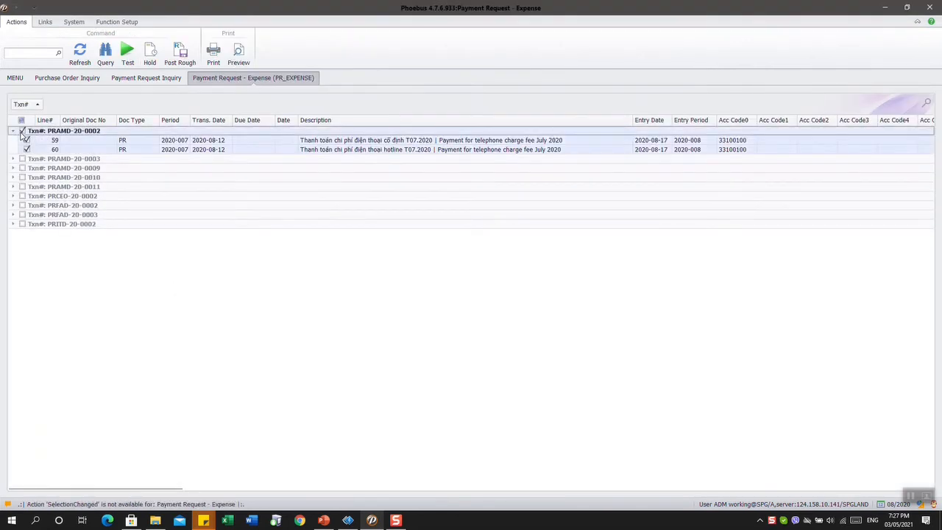
click(128, 49)
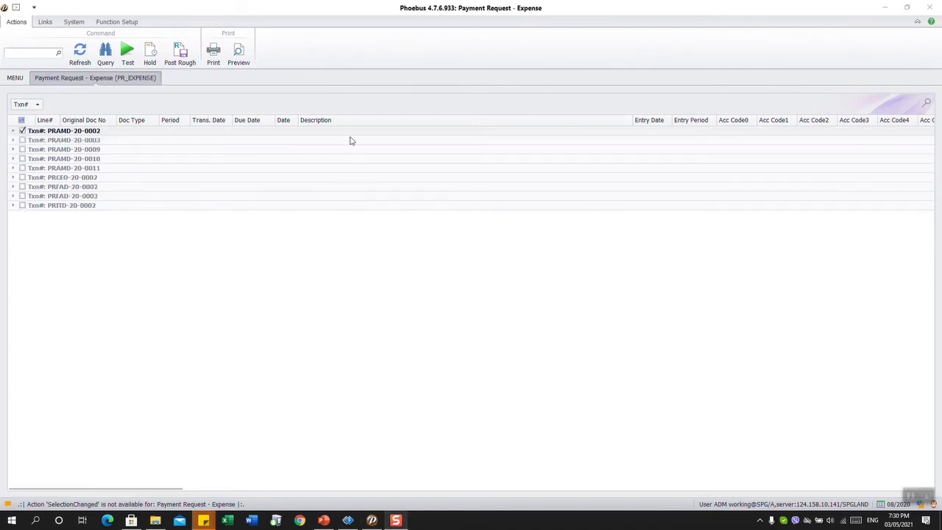
right_click(109, 81)
click(117, 88)
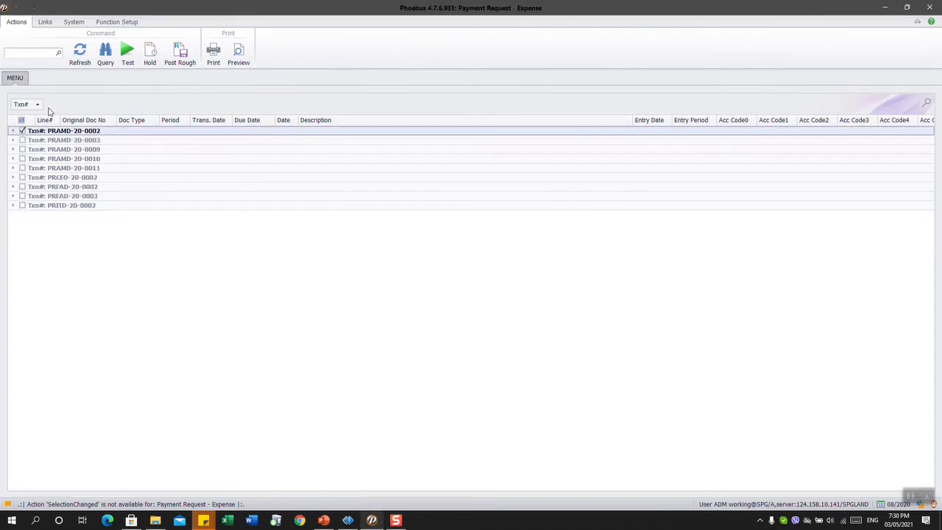
Open the monthly budget control and review the budget, commitment, payment and balance values of the STEC and SPGL projects
click(118, 229)
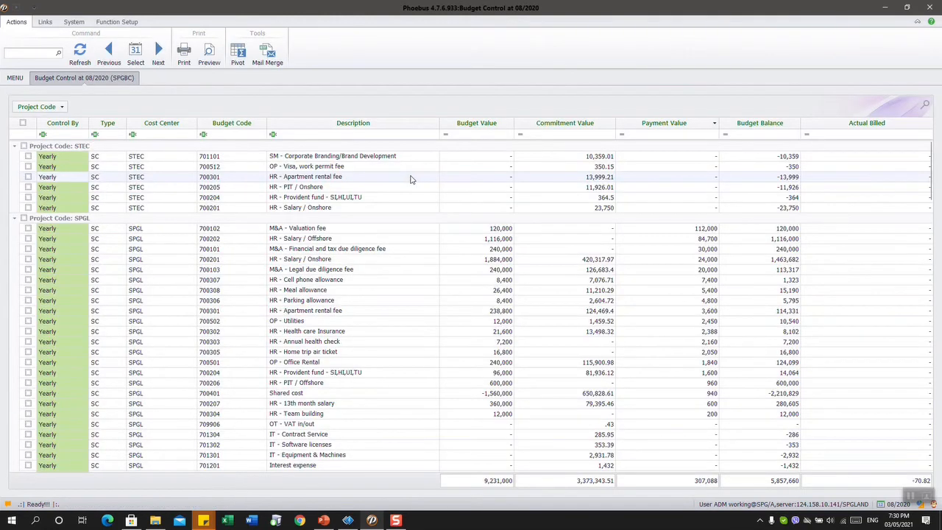
scroll(411, 178, down, 3)
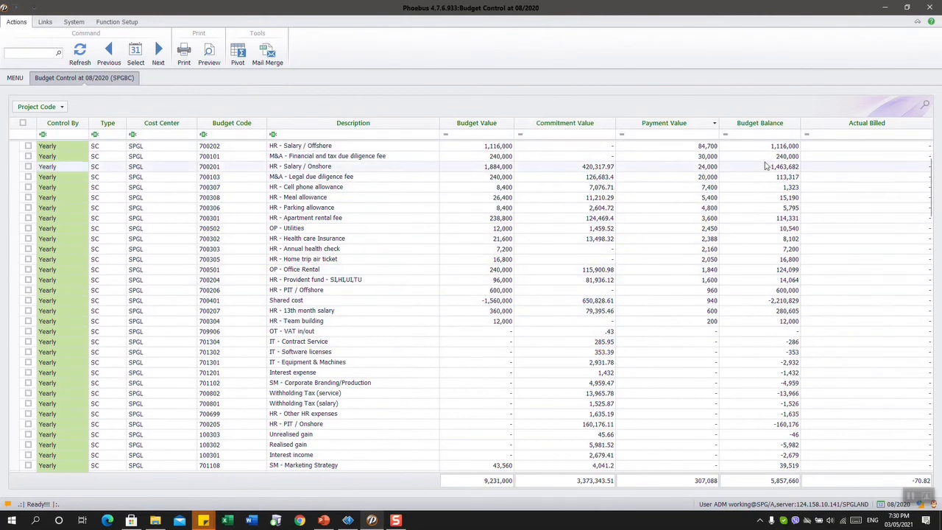
scroll(803, 236, down, 2)
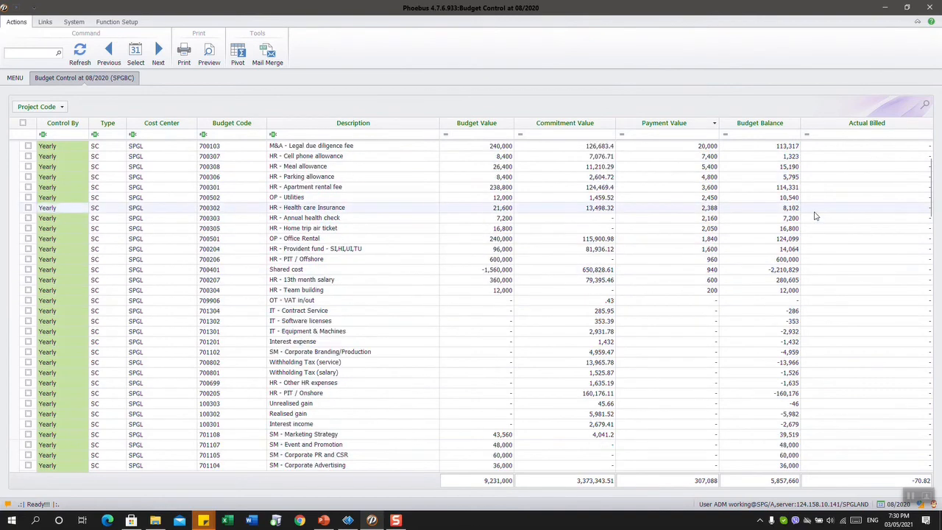
scroll(767, 237, up, 4)
scroll(768, 237, down, 5)
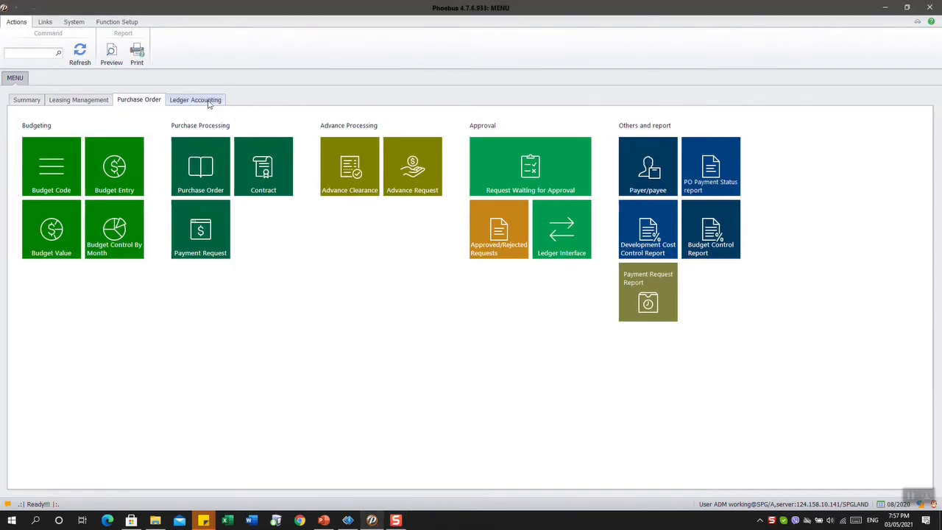
Open the ledger's Chart of Account, widen the Singapore Account column and examine how the accounts map to Singapore account codes
click(210, 100)
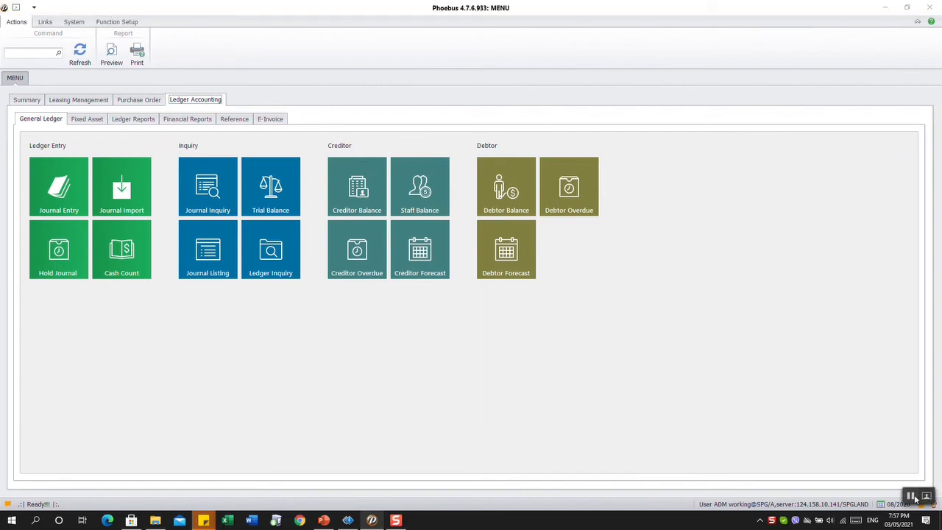
click(226, 119)
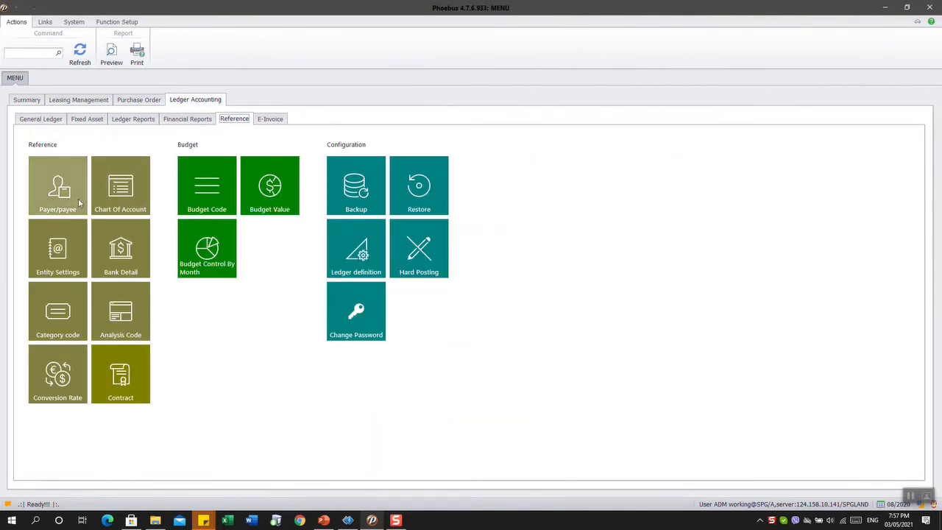
click(124, 196)
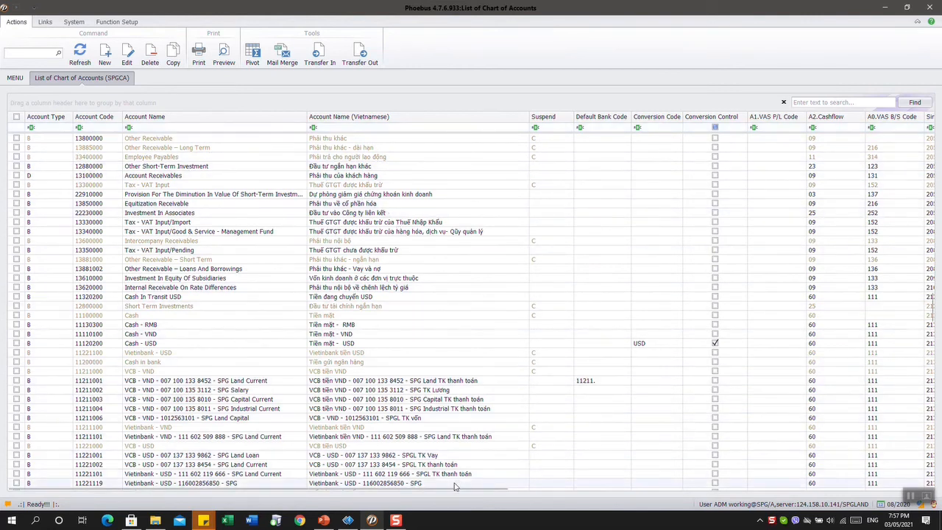
drag(452, 492, 535, 488)
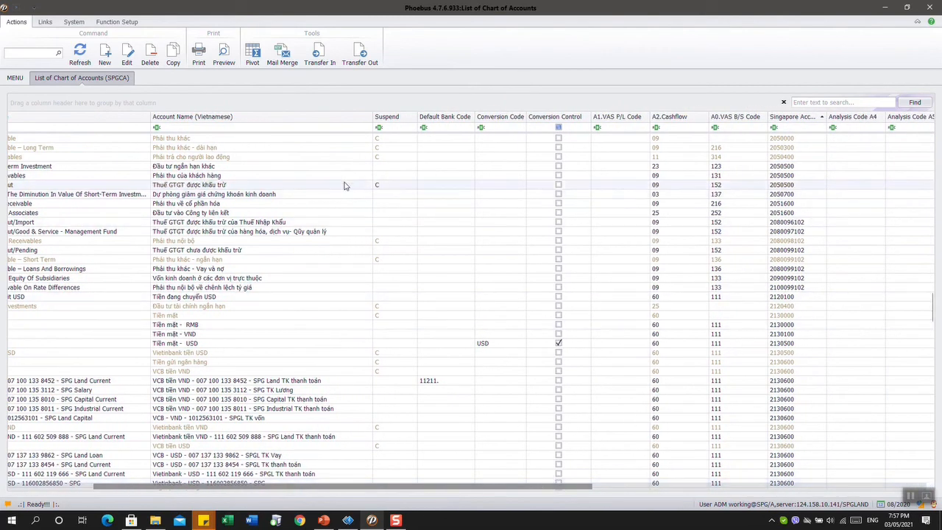
drag(826, 118, 856, 120)
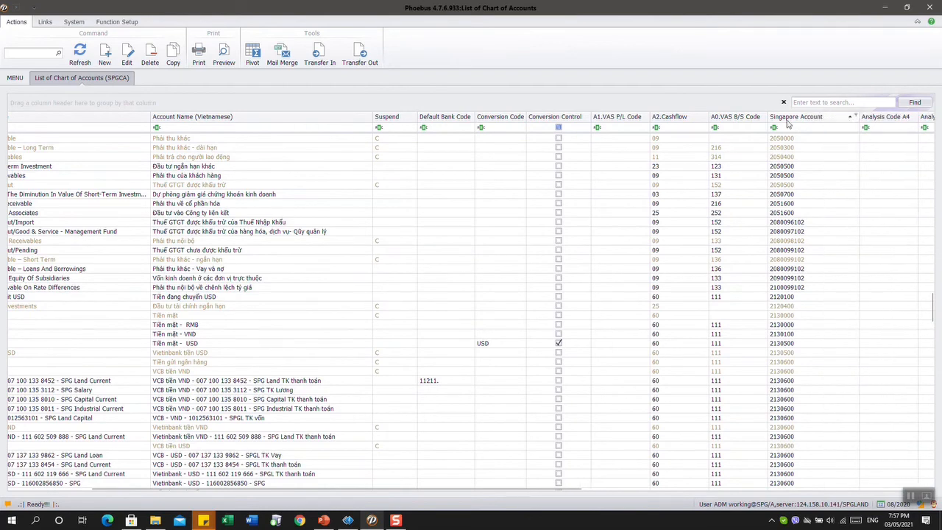
scroll(801, 147, down, 9)
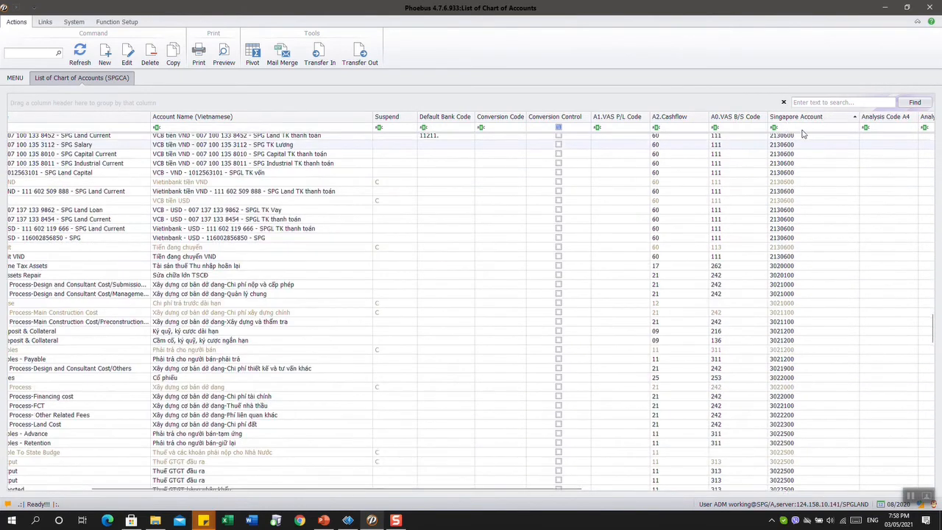
scroll(801, 132, down, 2)
scroll(798, 291, down, 6)
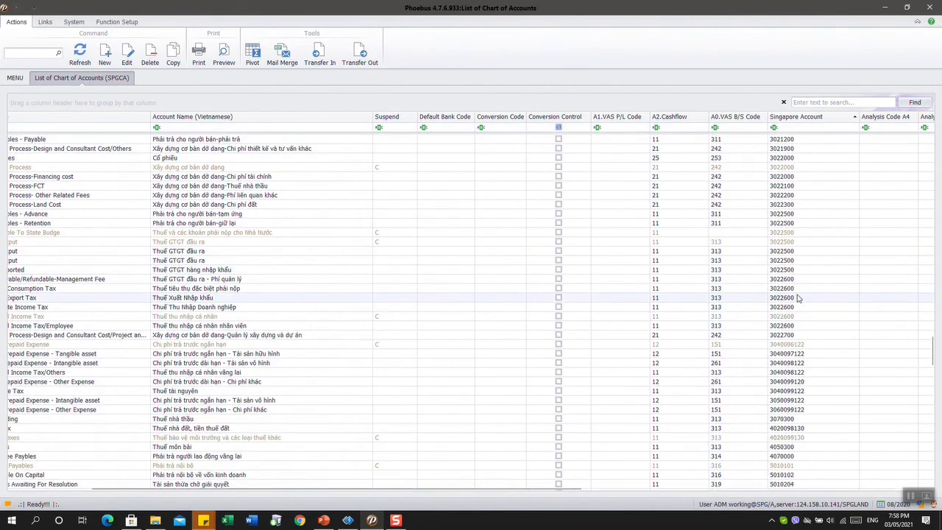
scroll(799, 299, down, 4)
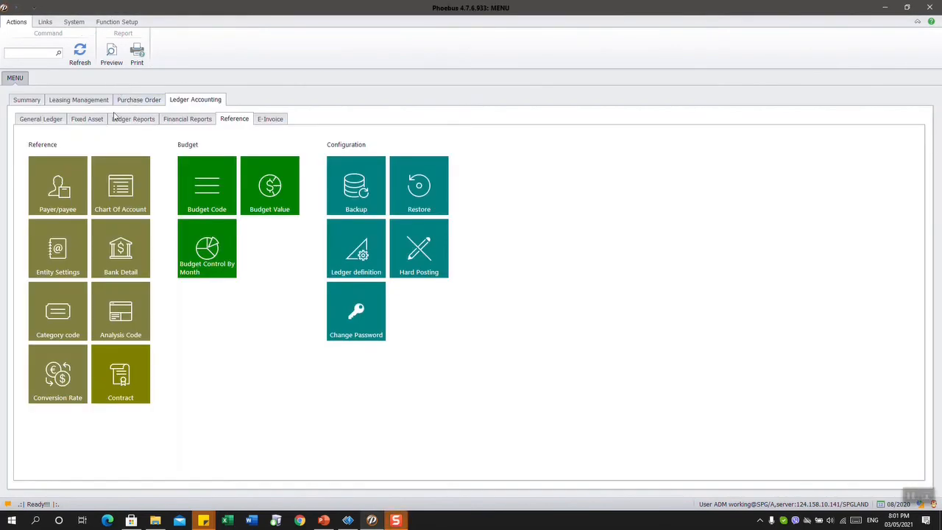
Start a general ledger journal entry with the AP Payable Journal type
click(28, 120)
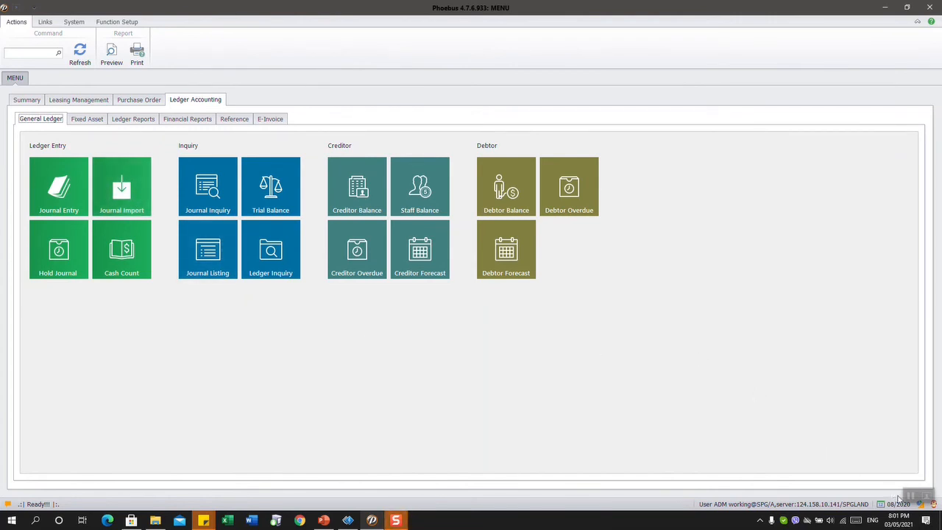
click(73, 203)
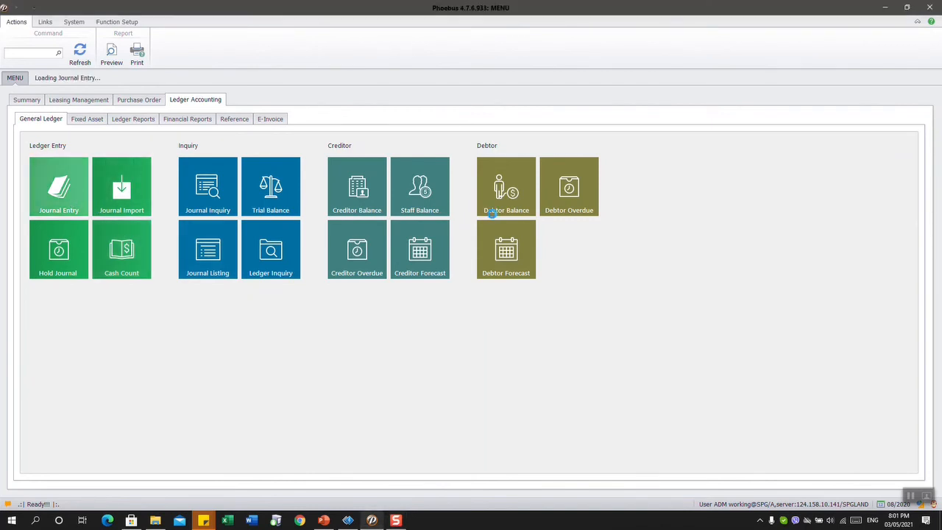
double_click(92, 109)
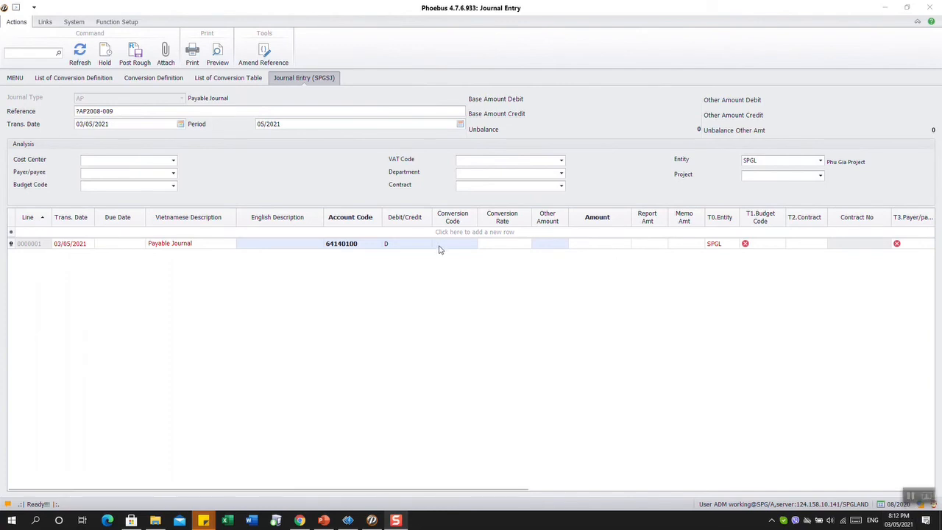
Set the journal line's conversion code to SGD and its other amount to 1,000, and check the report amount
click(469, 247)
click(472, 245)
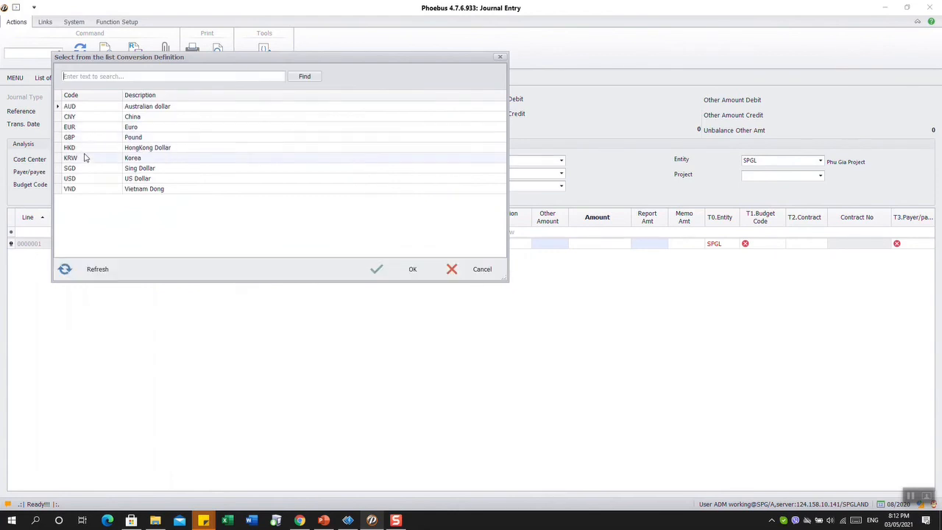
double_click(84, 169)
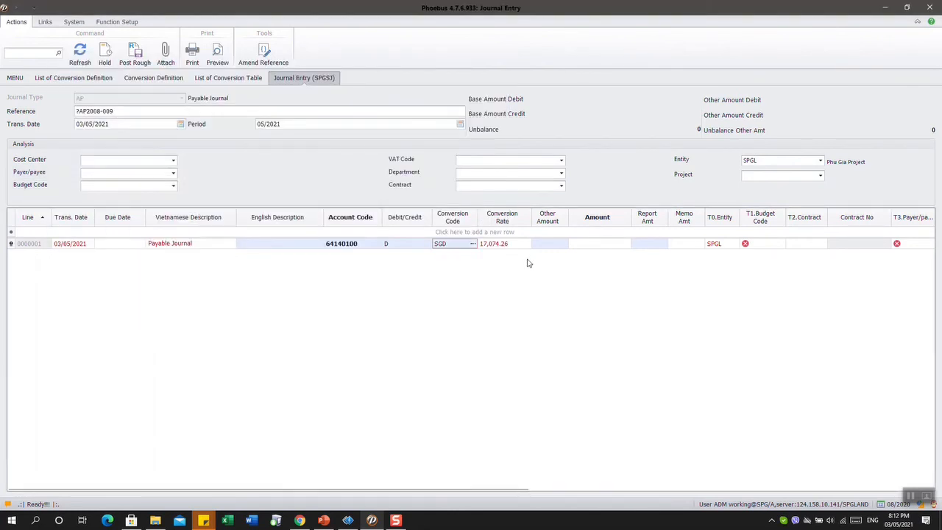
click(548, 245)
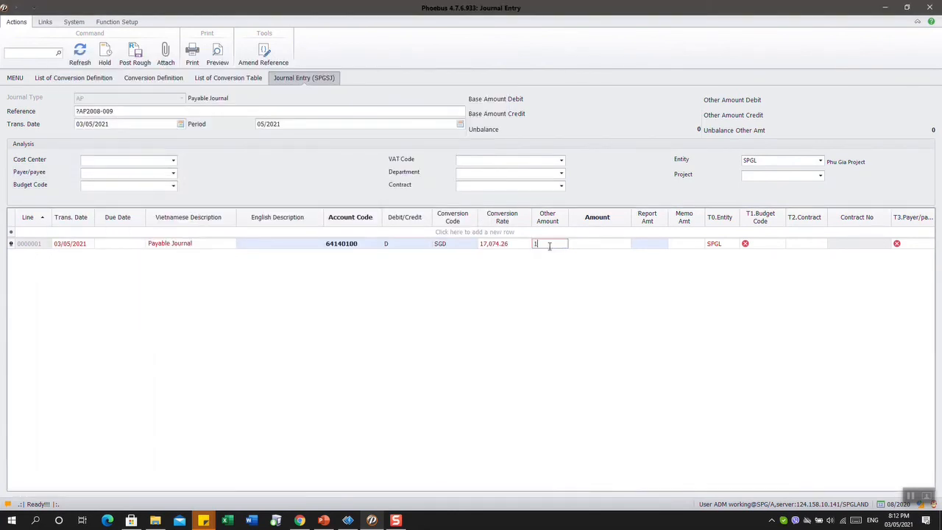
key(Return)
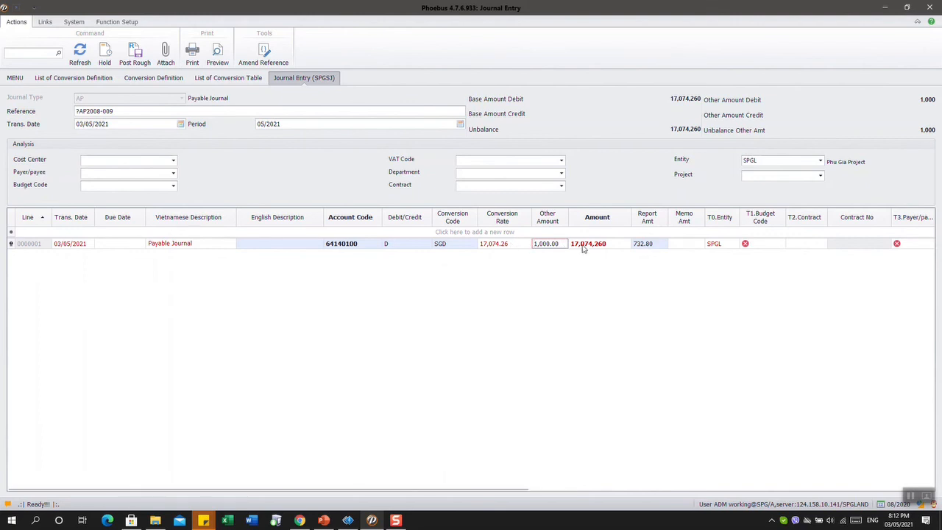
click(653, 246)
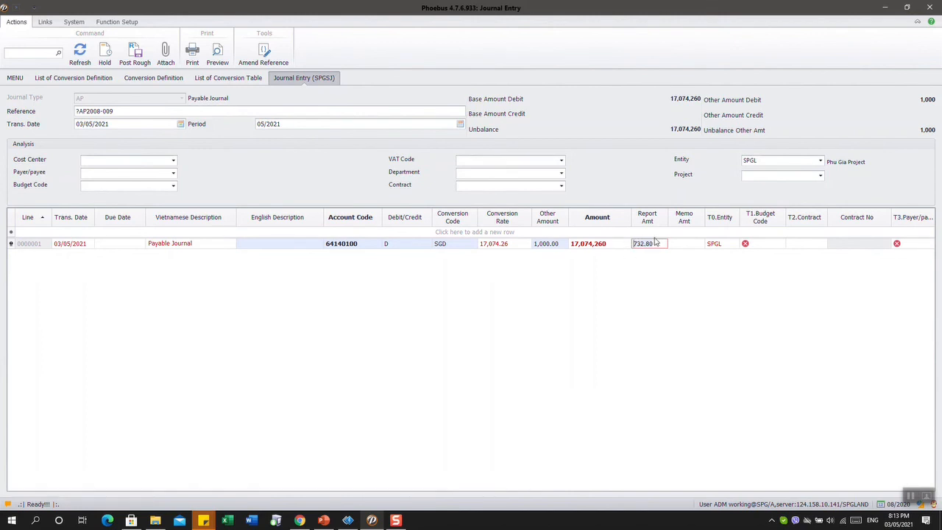
Check the journal line's memo amount field and open the general ledger's Trial Balance inquiry
click(680, 246)
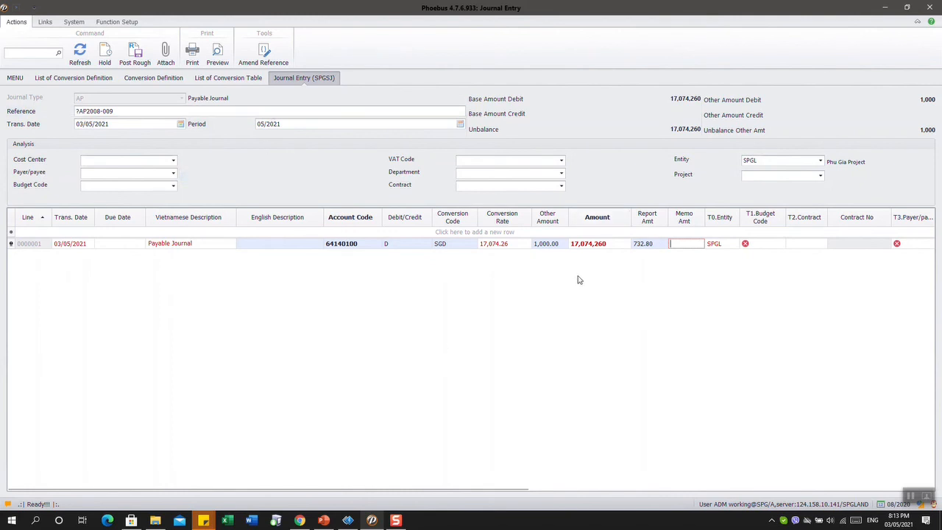
click(15, 79)
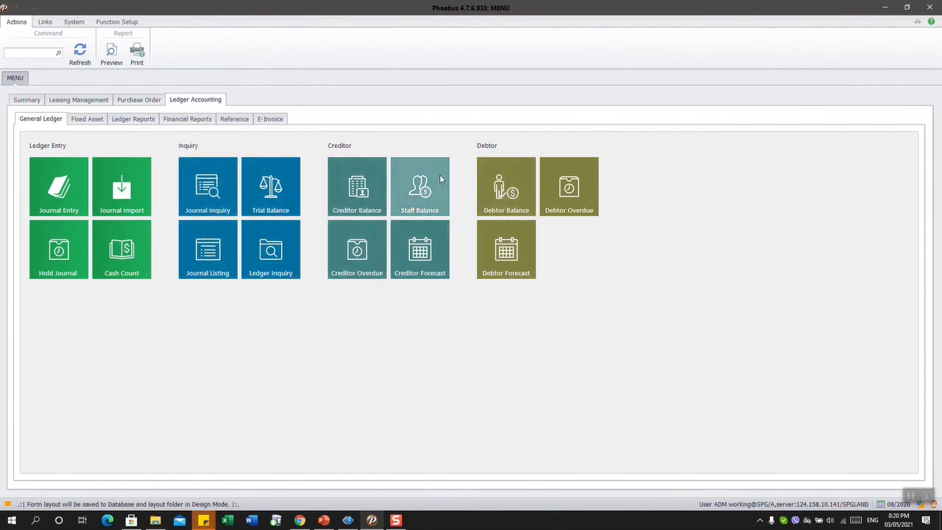
click(277, 203)
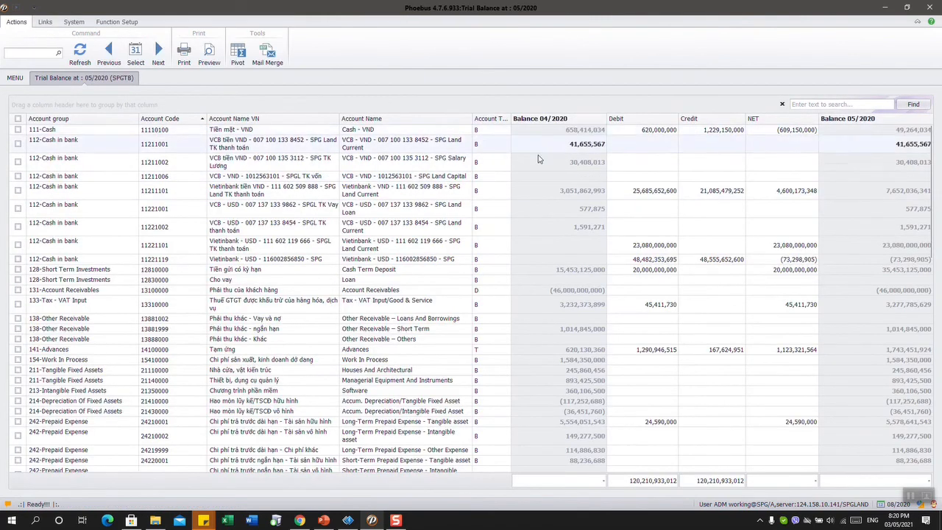
Drill down from the SPG Salary account's 04/2020 balance through its 01/2020 transactions to the 5,910,000,000 internal transfer journal
double_click(577, 163)
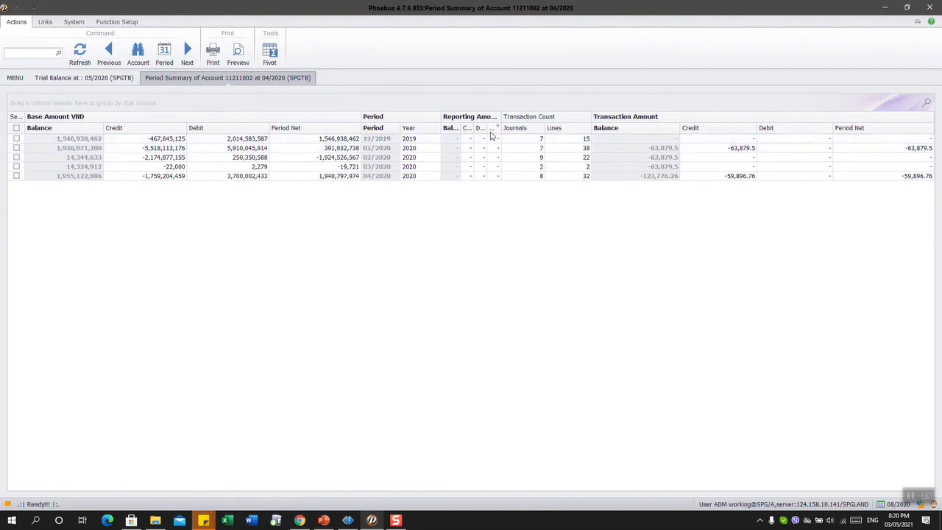
click(639, 151)
double_click(639, 151)
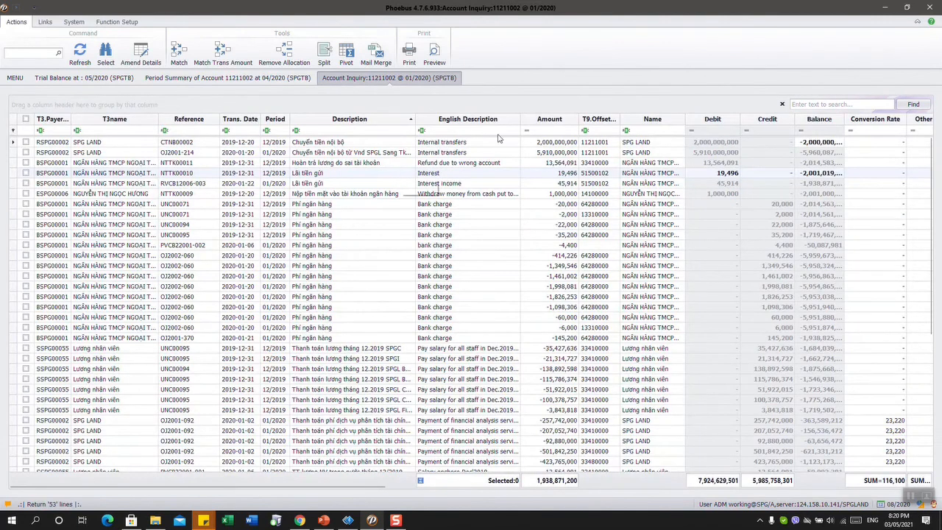
right_click(445, 154)
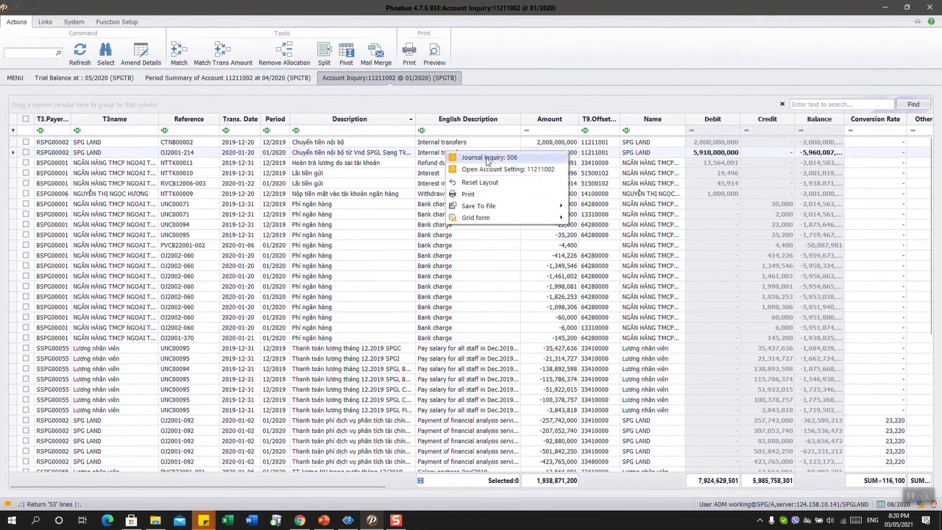
click(460, 158)
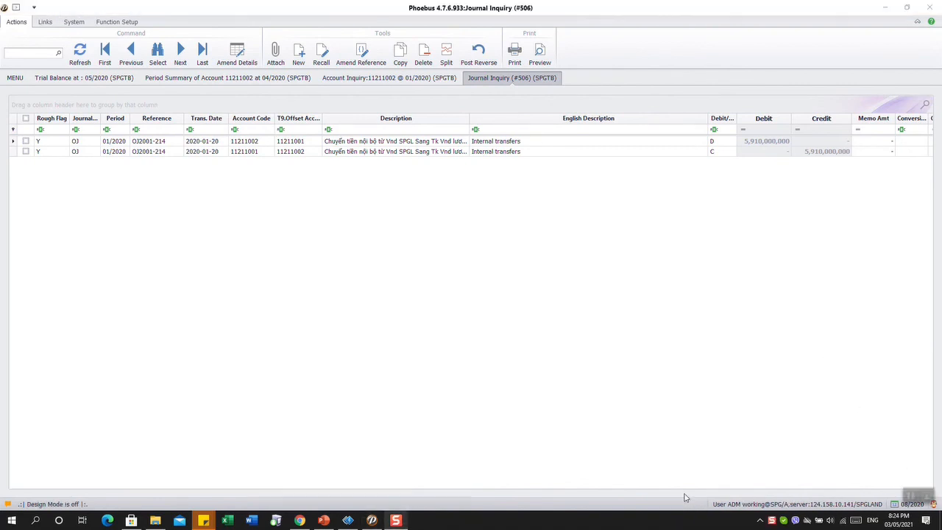
Recall the internal transfer journal into the Journal Entry form
click(316, 60)
click(317, 60)
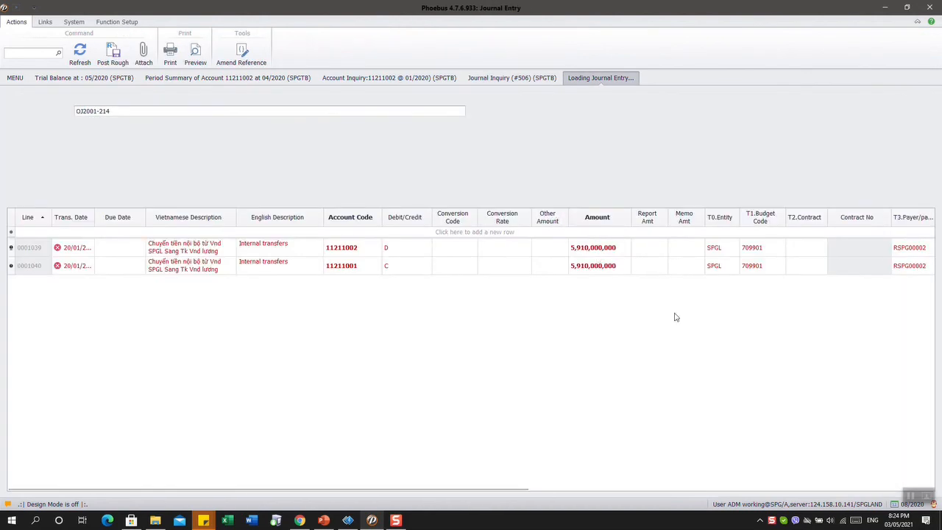
click(913, 500)
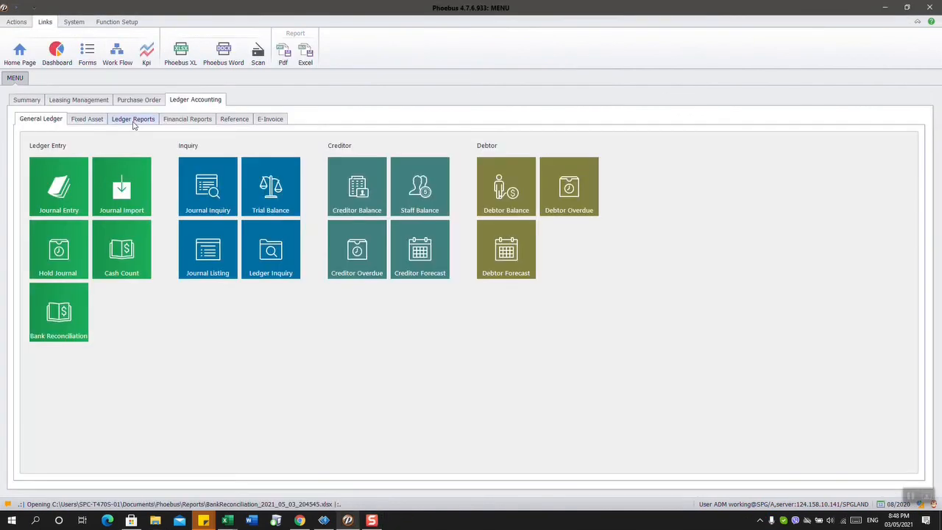
Look over the available Ledger Reports and Financial Reports in Ledger Accounting
click(133, 120)
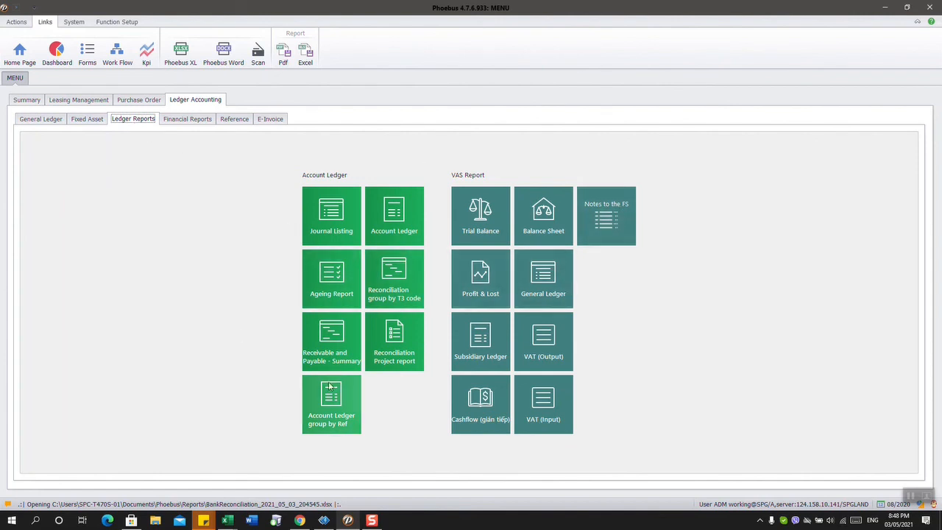
click(198, 123)
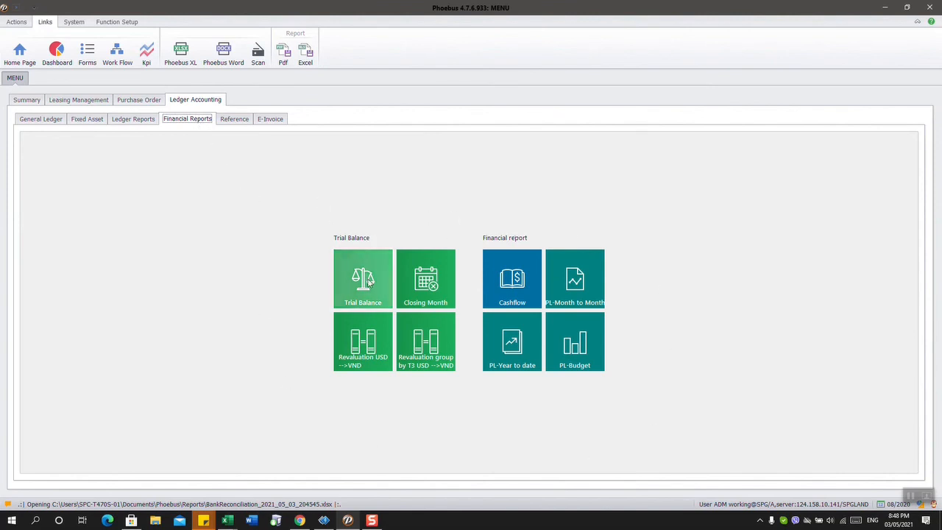
click(133, 119)
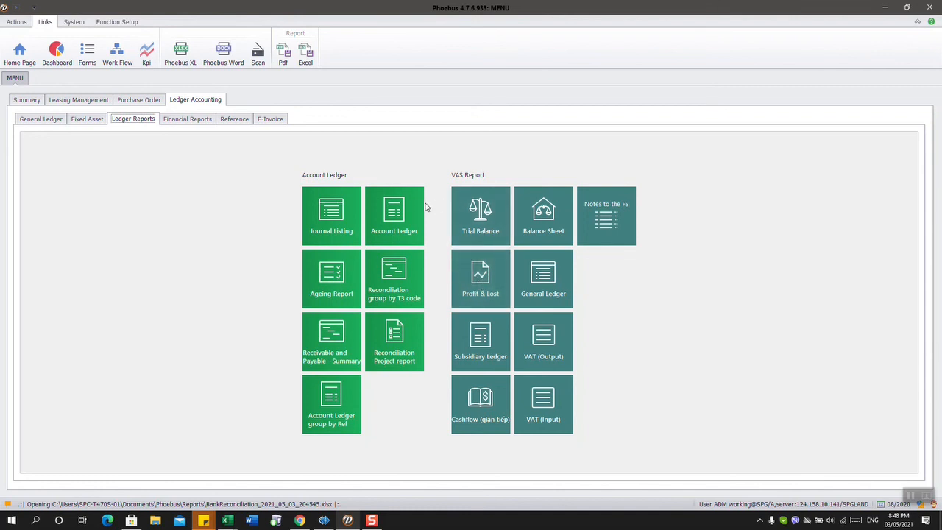
Generate the VAS Trial Balance for period 08/2020, all accounts and entity SPGL, and review the account balances in Excel
click(461, 218)
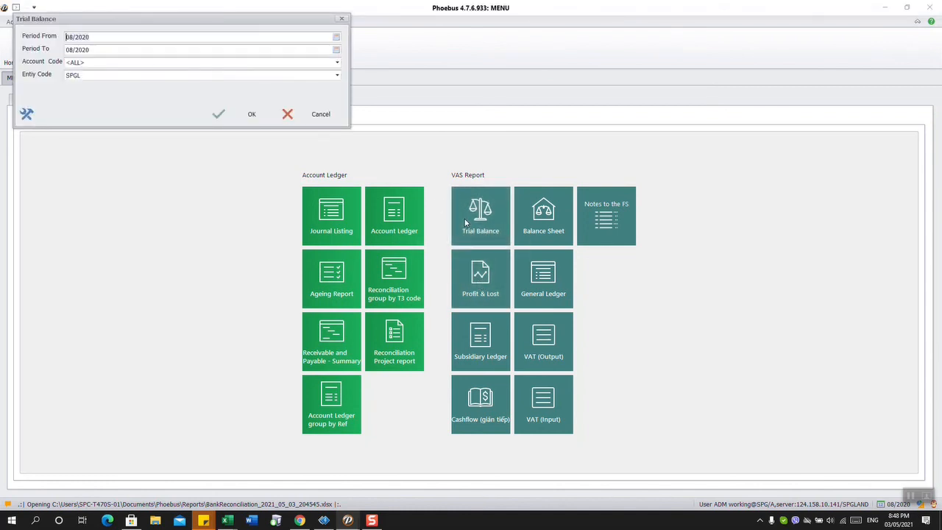
click(237, 115)
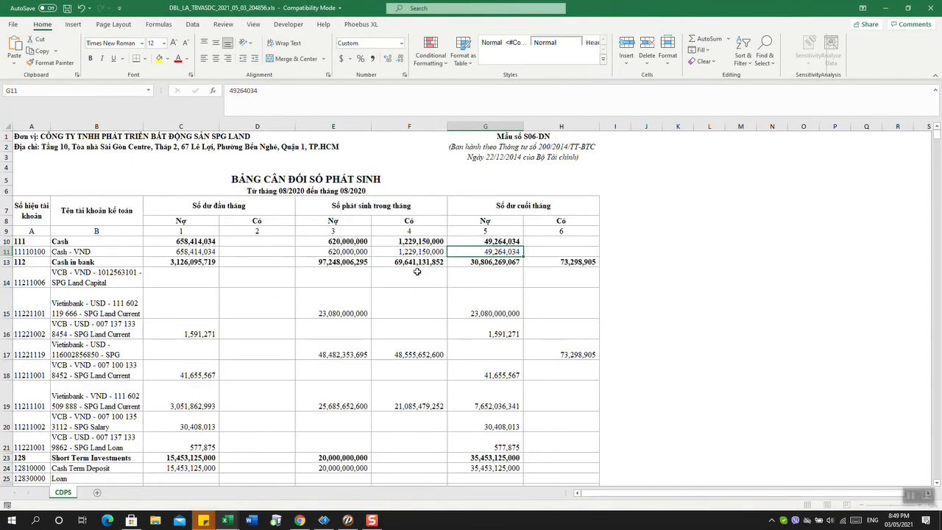
scroll(340, 252, down, 9)
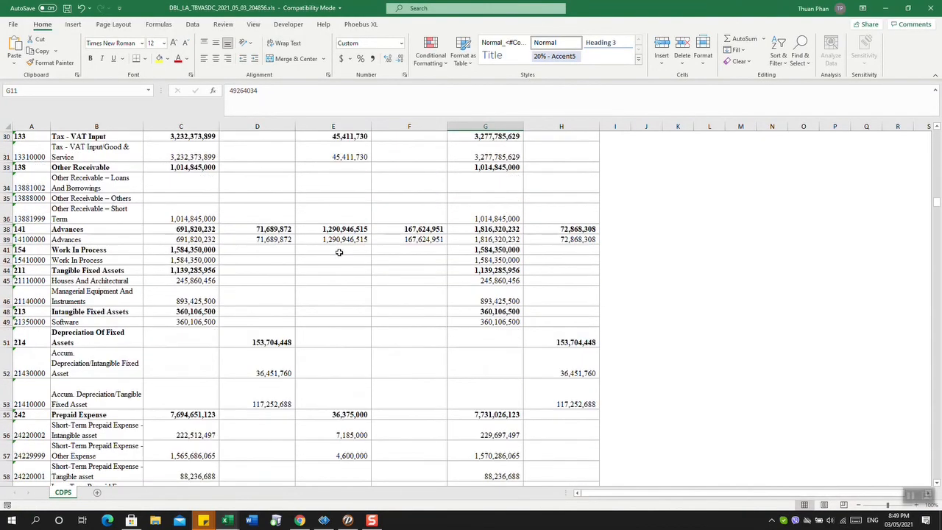
scroll(339, 252, down, 1)
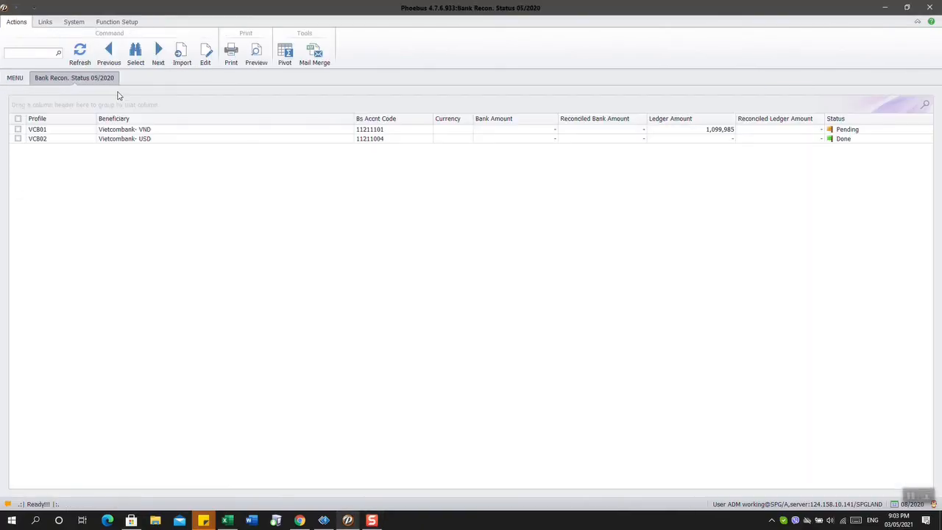
Open the bank transaction import list, switch to Excel and copy the Vietcombank statement's transaction table with its header row
click(182, 53)
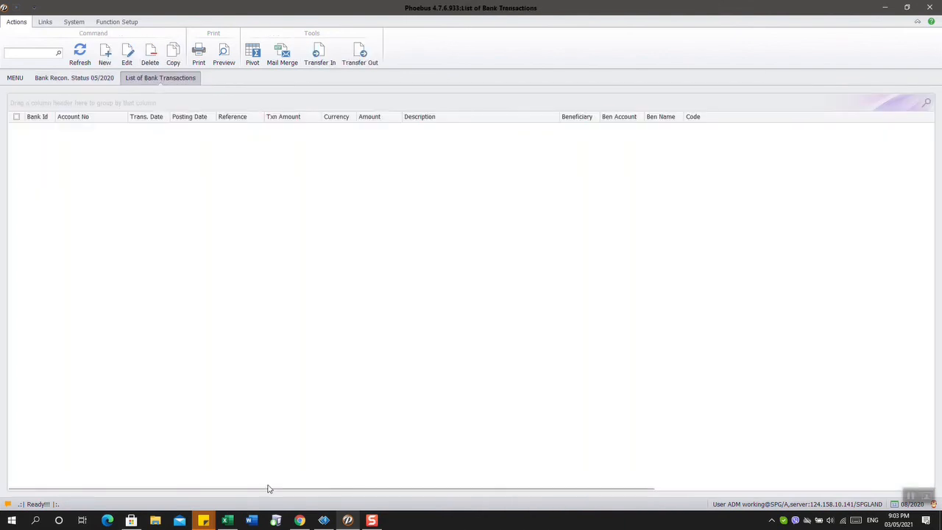
key(alt+Tab)
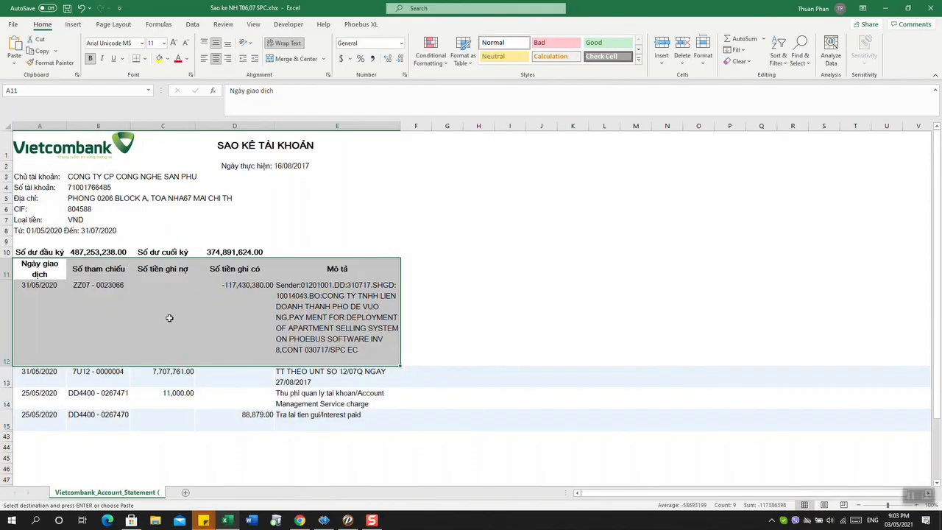
click(169, 317)
mouse_move(42, 268)
mouse_down()
mouse_move(213, 301)
mouse_move(357, 401)
mouse_move(360, 414)
mouse_up()
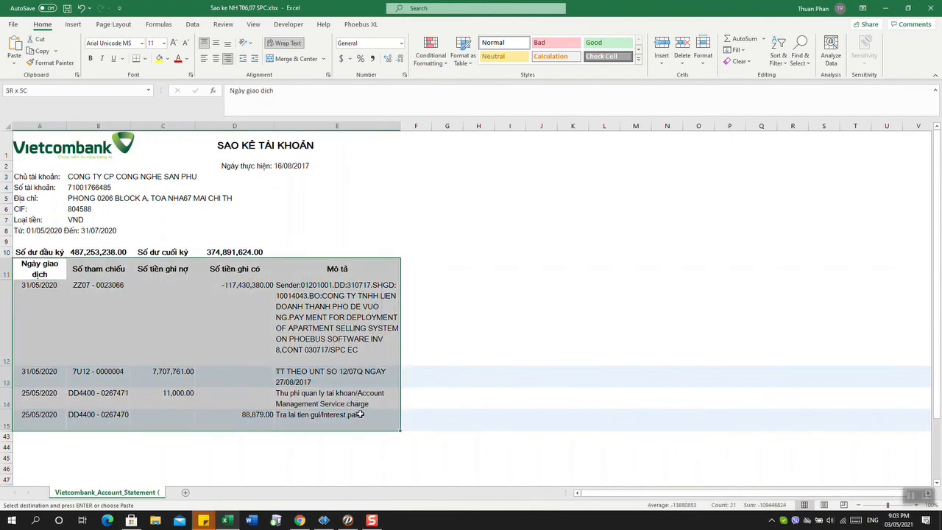
key(ctrl+c)
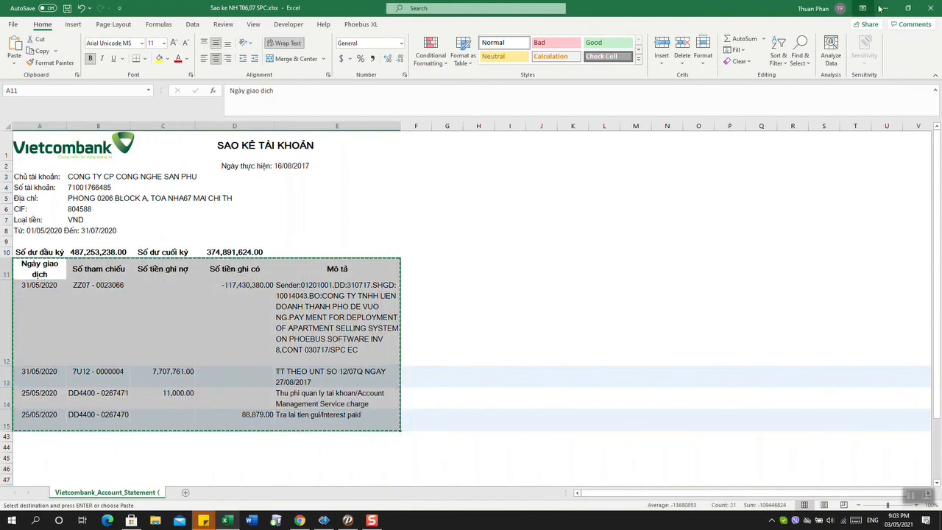
Switch back to Phoebus, transfer in the copied Vietcombank statement lines as VCB01 bank transactions, and close the transaction list
key(alt+Tab)
click(320, 53)
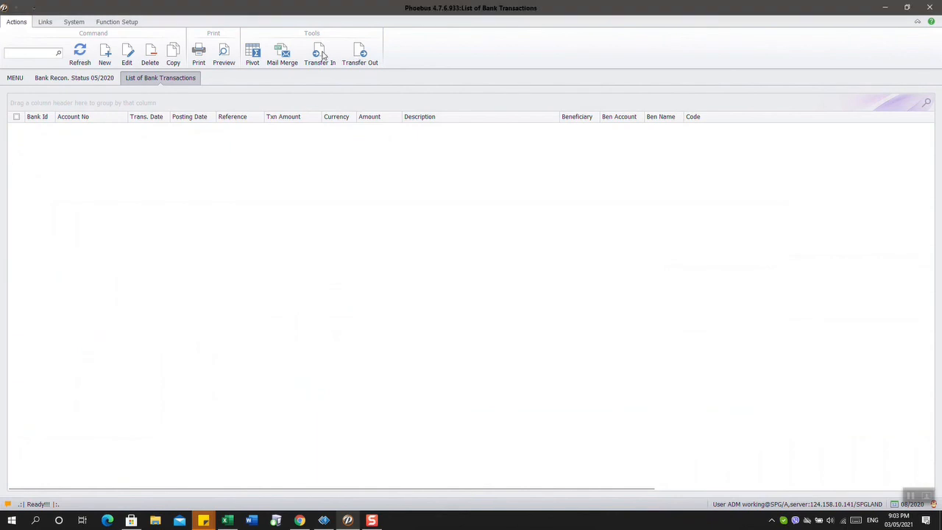
click(394, 127)
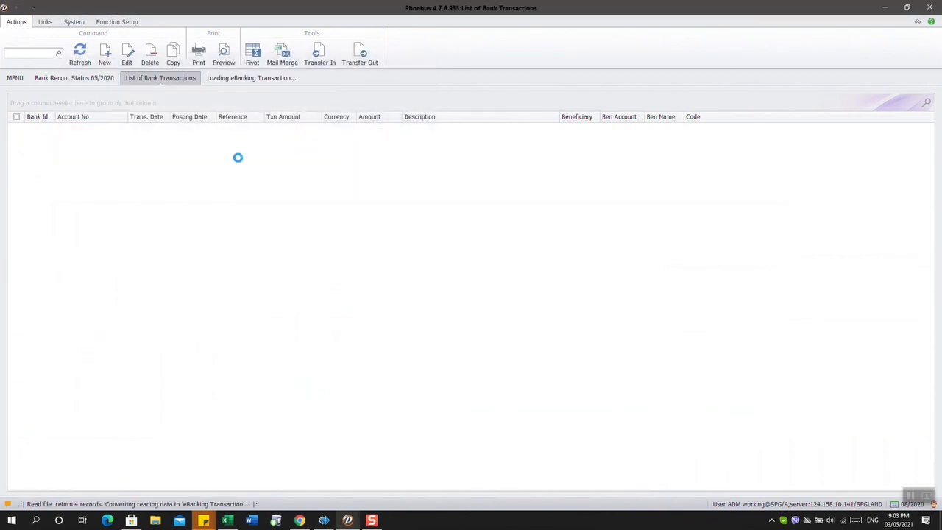
click(177, 56)
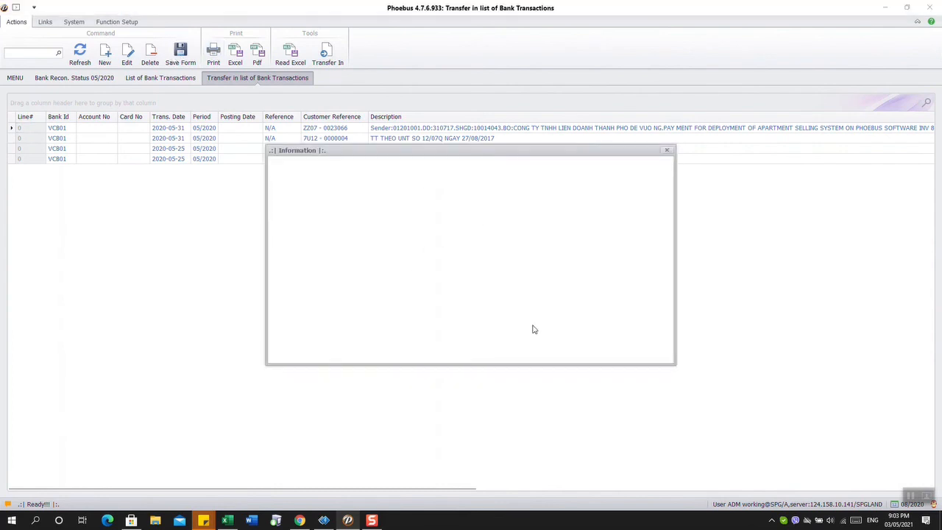
click(545, 348)
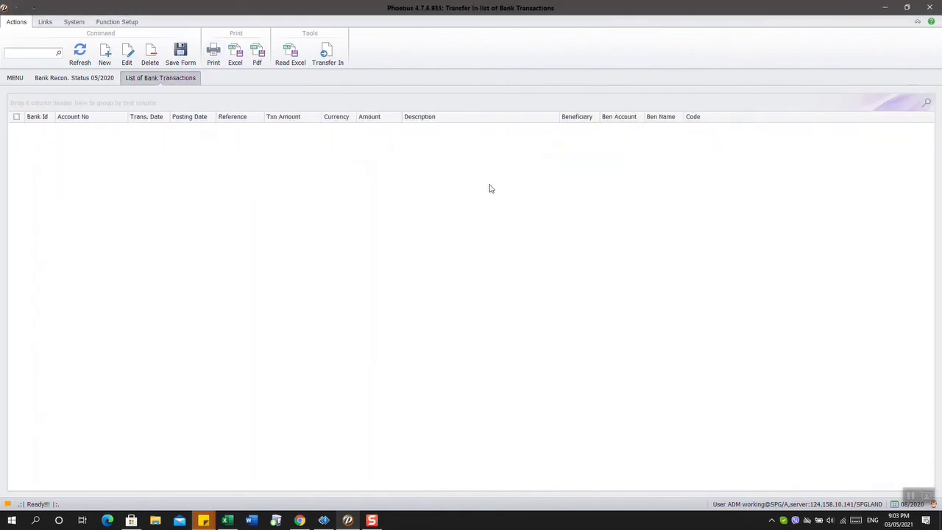
click(926, 8)
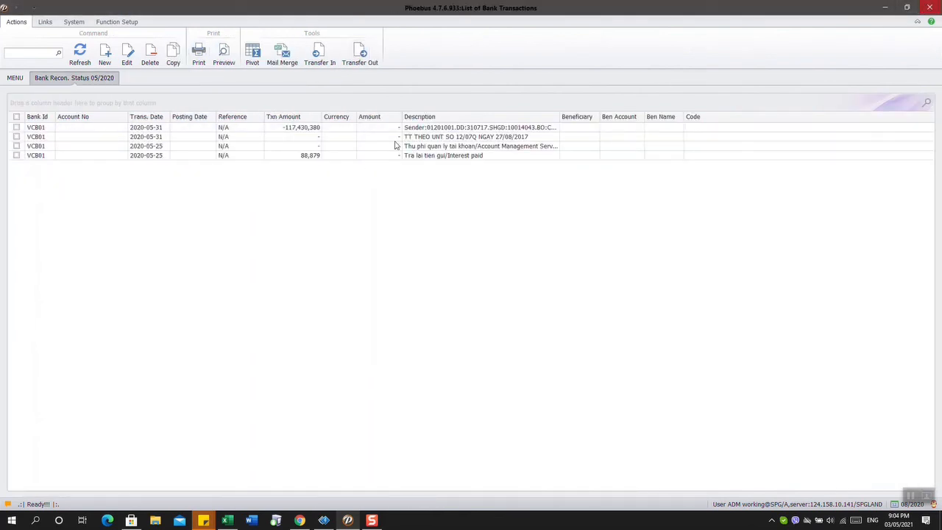
Open the VCB01 bank reconciliation for 05/2020 and expand the group without an allocation reference
click(551, 129)
double_click(709, 131)
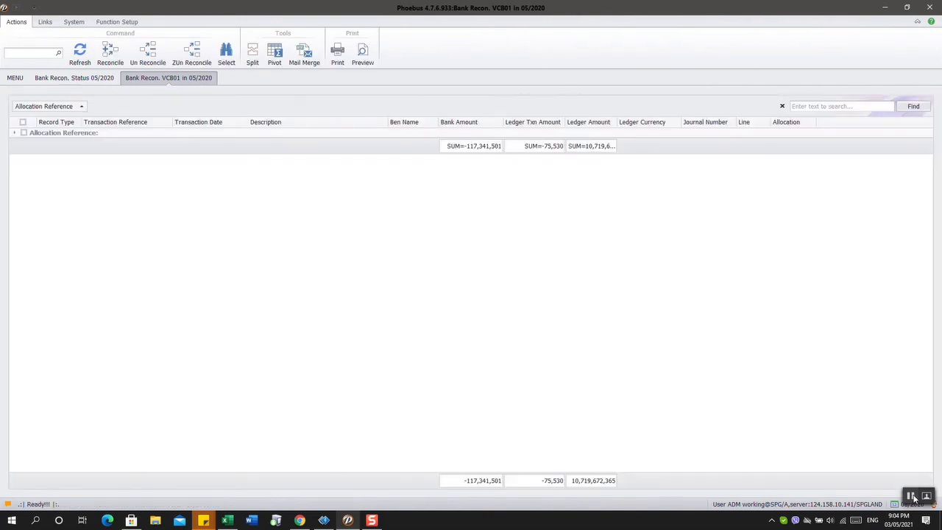
click(12, 134)
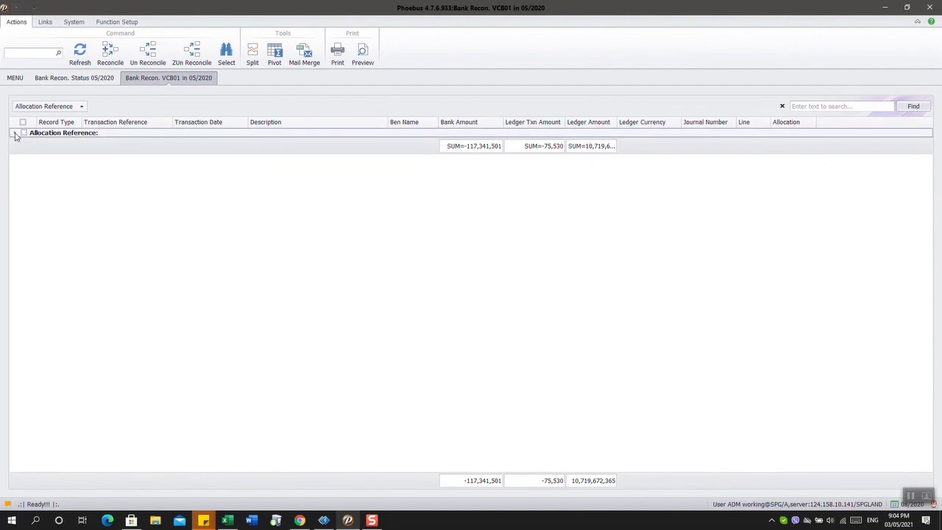
click(15, 135)
Select the -117,430,380 bank transaction and the ledger line of the same amount for reconciliation
click(28, 158)
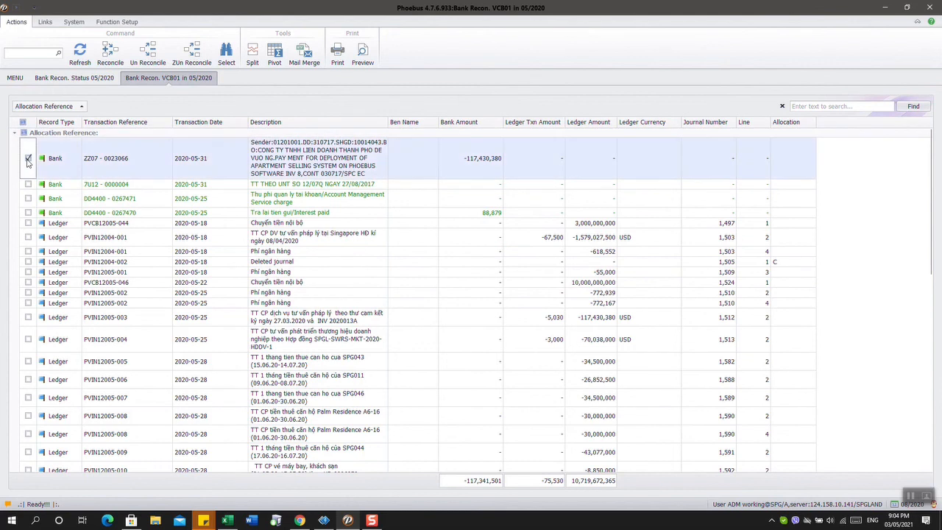
click(28, 318)
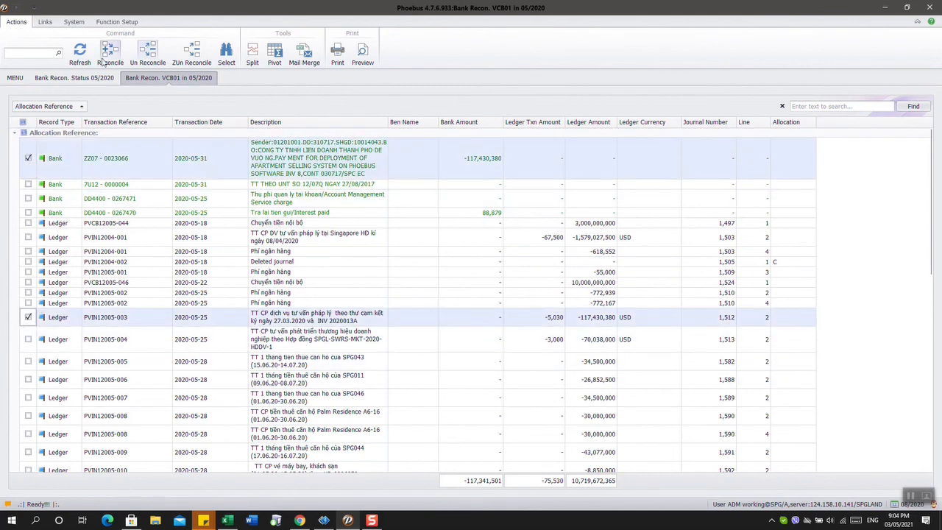